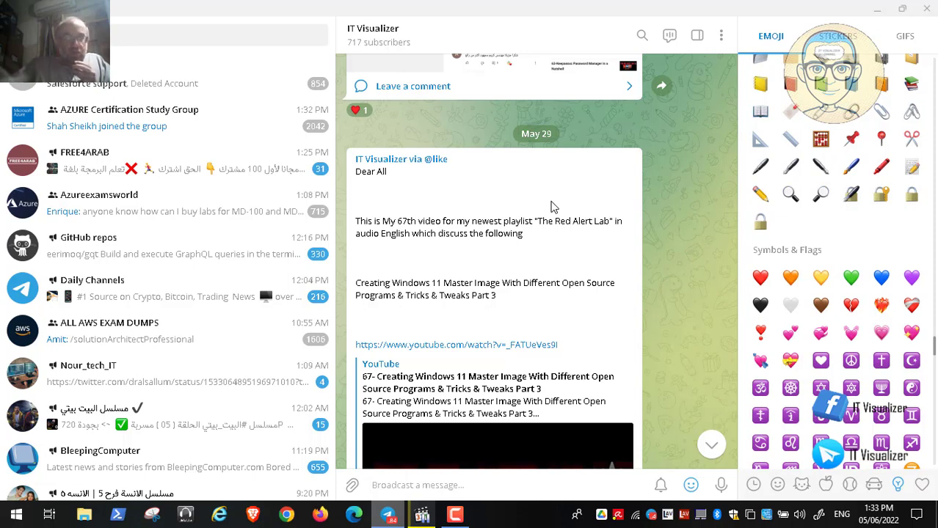
# Minimise the IT Visualizer Telegram window and restore the paused tutorial video.
pyautogui.click(878, 8)
pyautogui.click(428, 518)
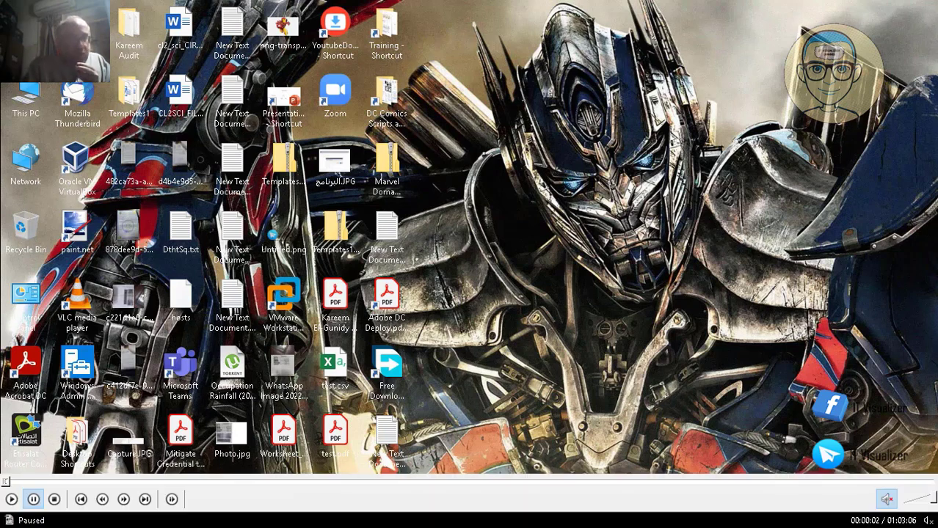
# Resume the tutorial video through the 'msmg tool' Google search in Brave.
pyautogui.click(13, 500)
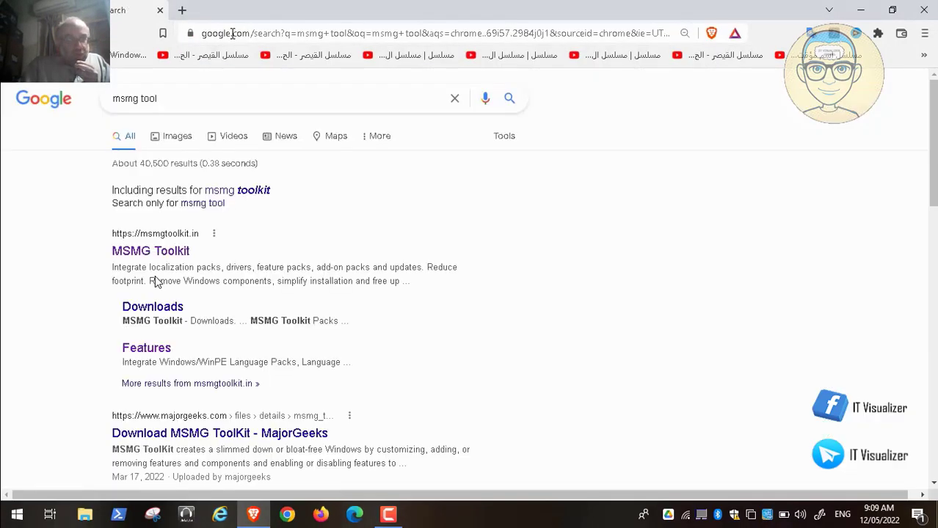
pyautogui.moveTo(20, 516)
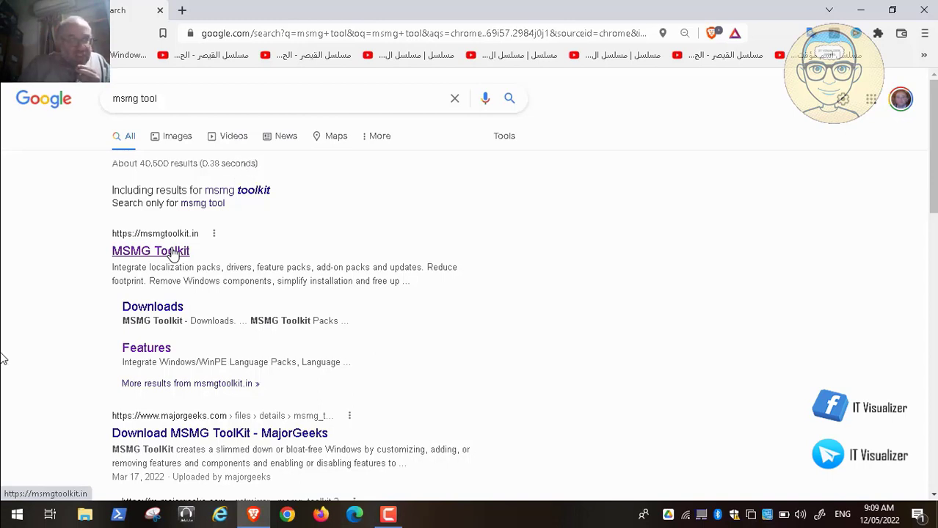
# Resume the tutorial video as it opens the msmgtoolkit.in result.
pyautogui.moveTo(41, 521)
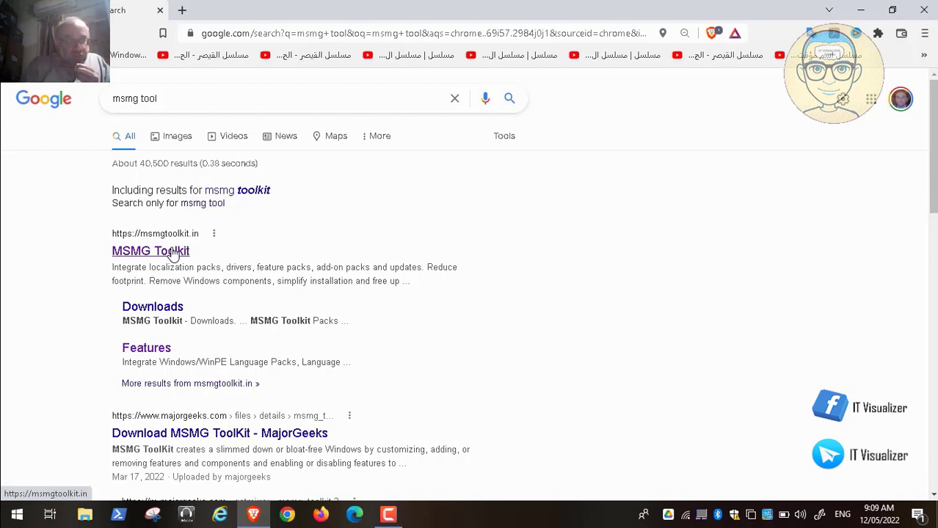
pyautogui.moveTo(2, 520)
pyautogui.click(9, 501)
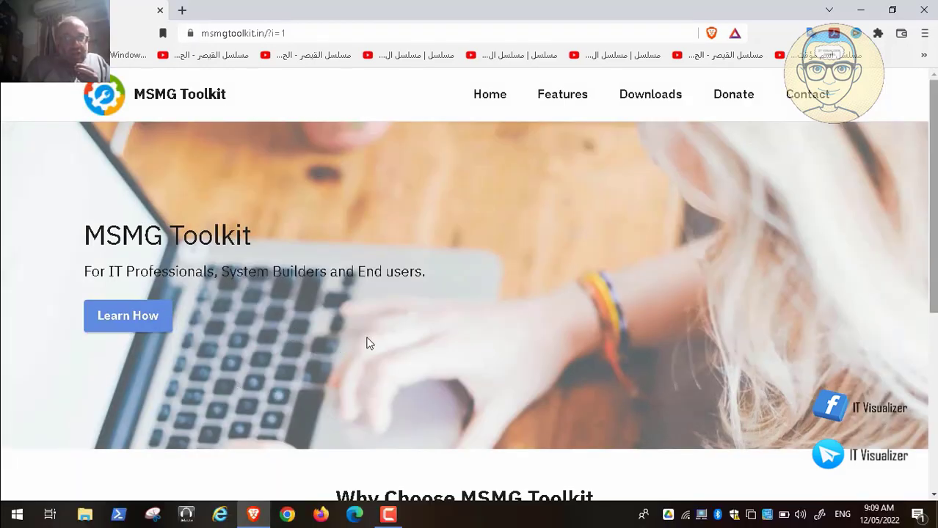
# Let the video scroll the msmgtoolkit.in home page to 'Why Choose MSMG Toolkit'.
pyautogui.moveTo(146, 520)
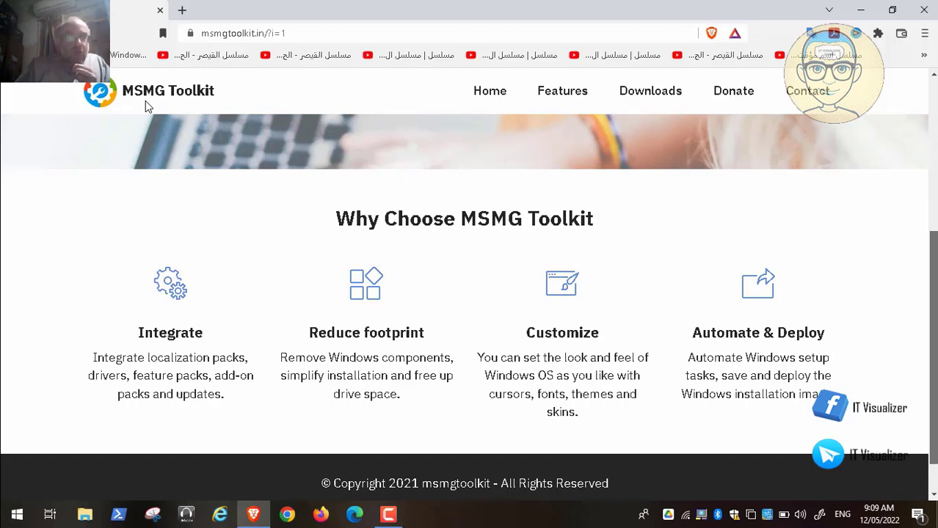
# Pause and resume the video through the Features page up to Component Removal and Customization.
pyautogui.press('space')
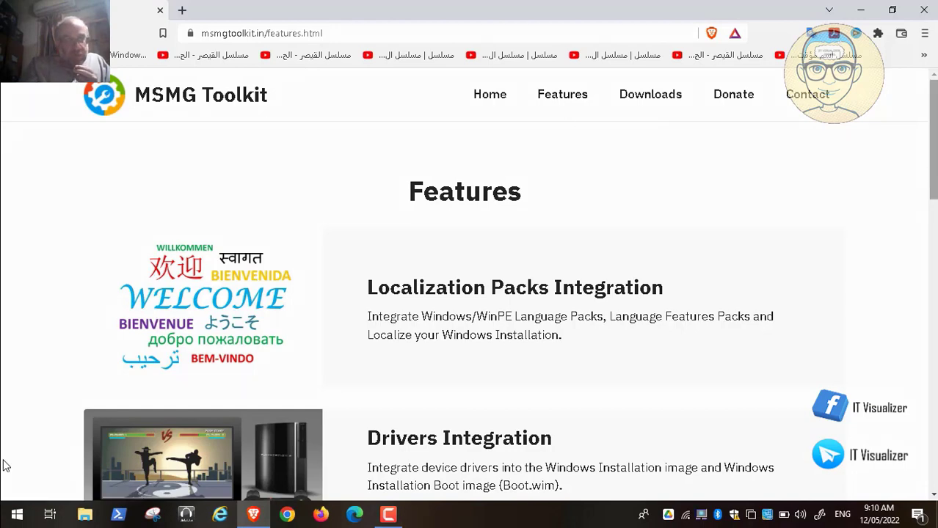
pyautogui.click(32, 501)
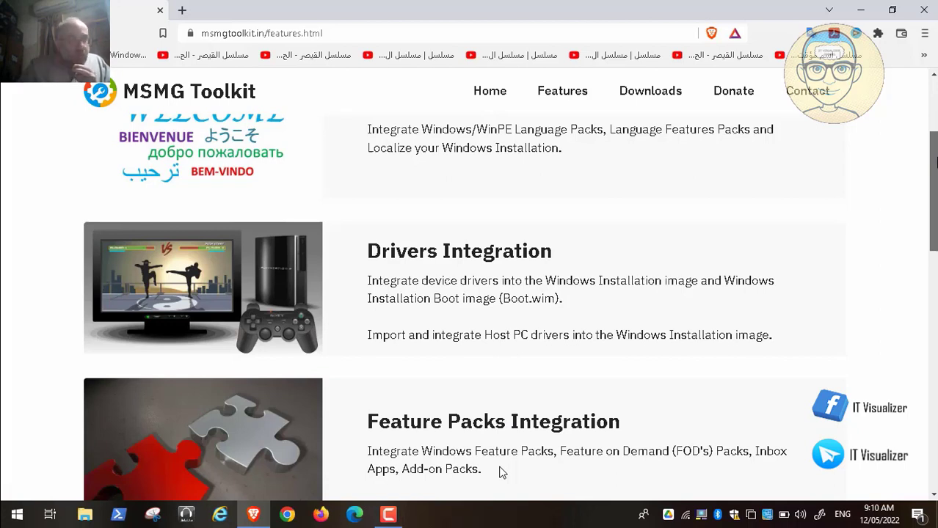
pyautogui.moveTo(536, 510)
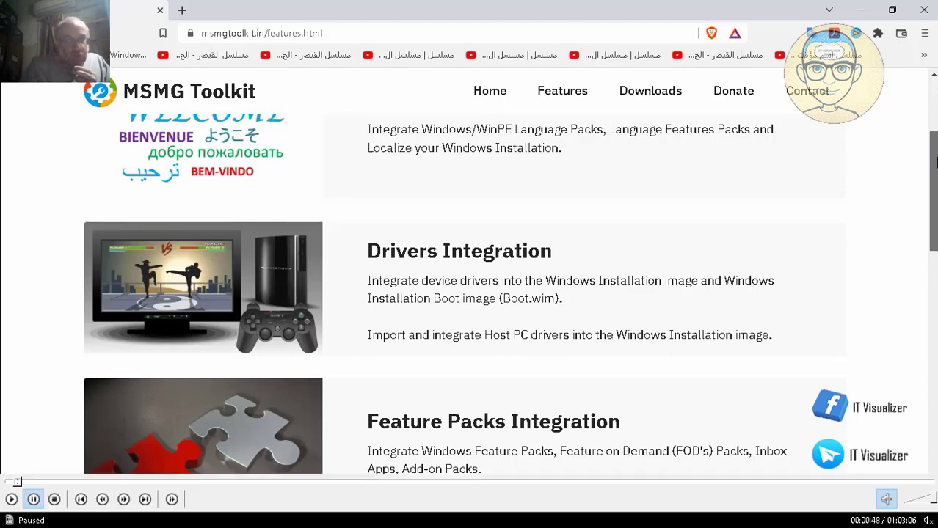
pyautogui.click(13, 500)
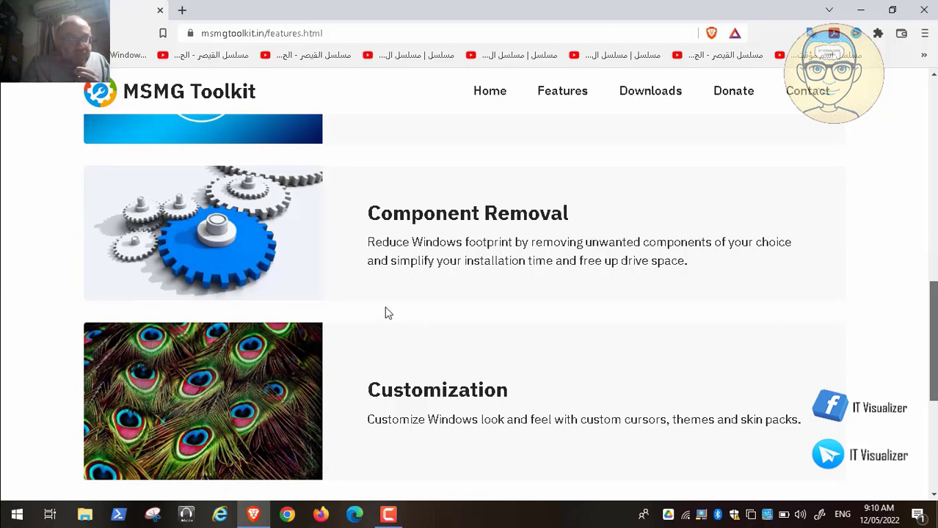
pyautogui.click(12, 500)
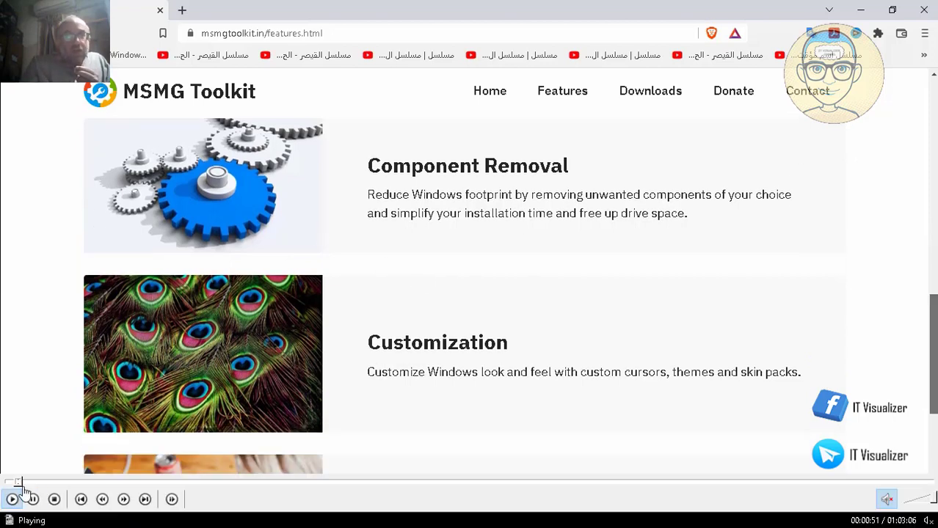
# Pause on the Customization feature, then resume playback toward the MediaFire folder.
pyautogui.click(33, 500)
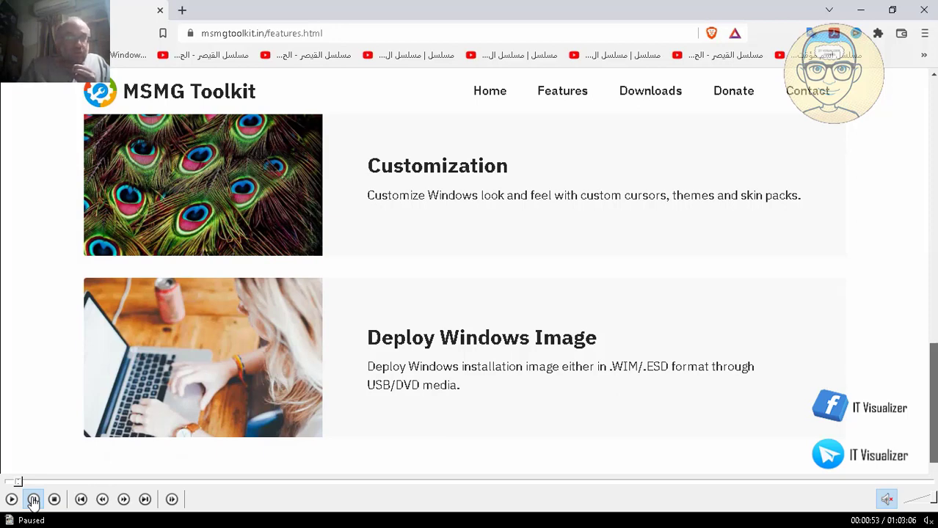
pyautogui.click(33, 500)
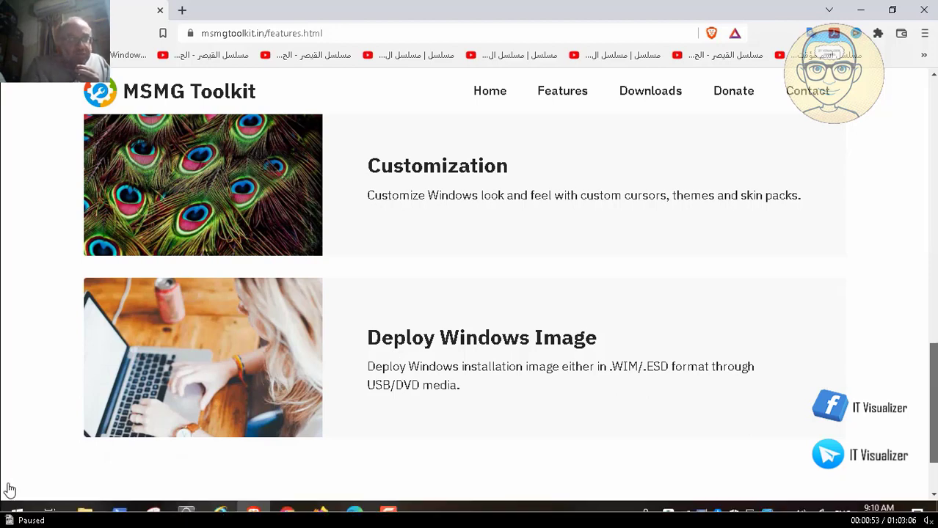
pyautogui.click(12, 499)
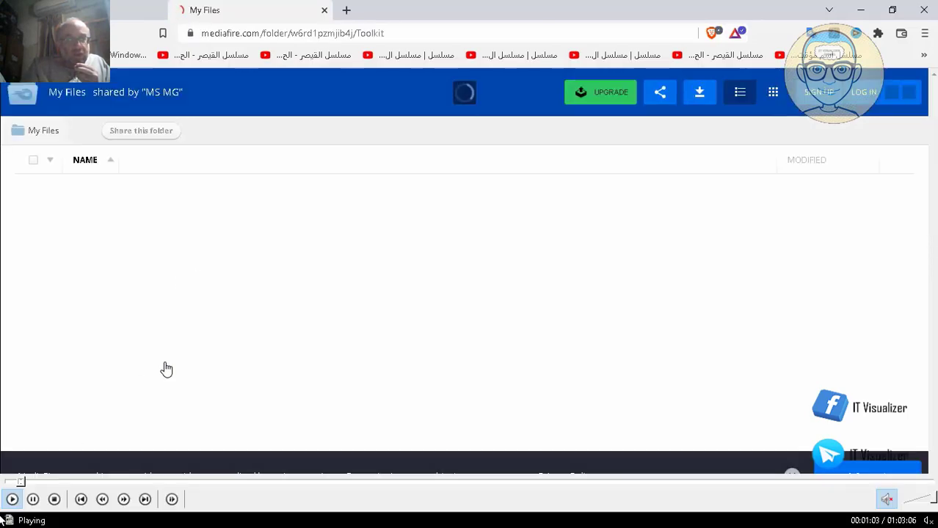
# Seek back, pause on the Downloads page, then play on to the MediaFire Toolkit folder.
pyautogui.click(21, 482)
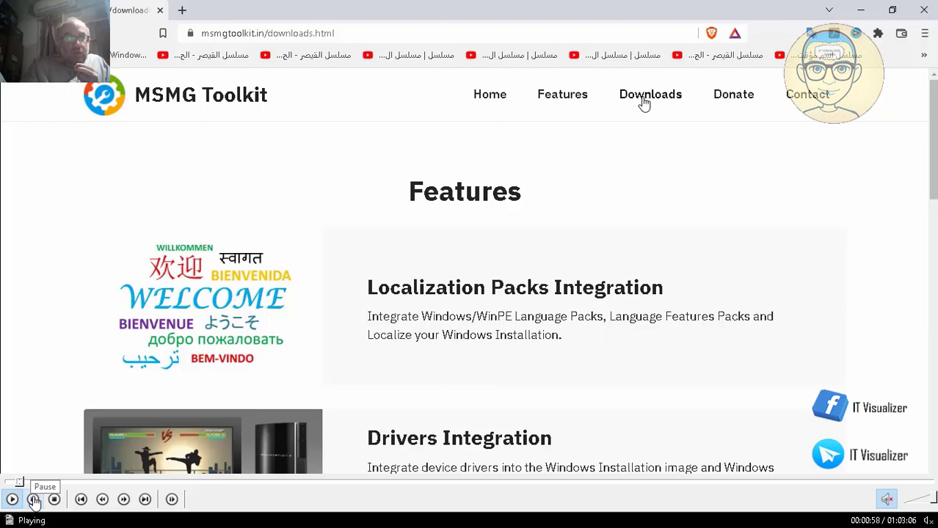
pyautogui.click(34, 500)
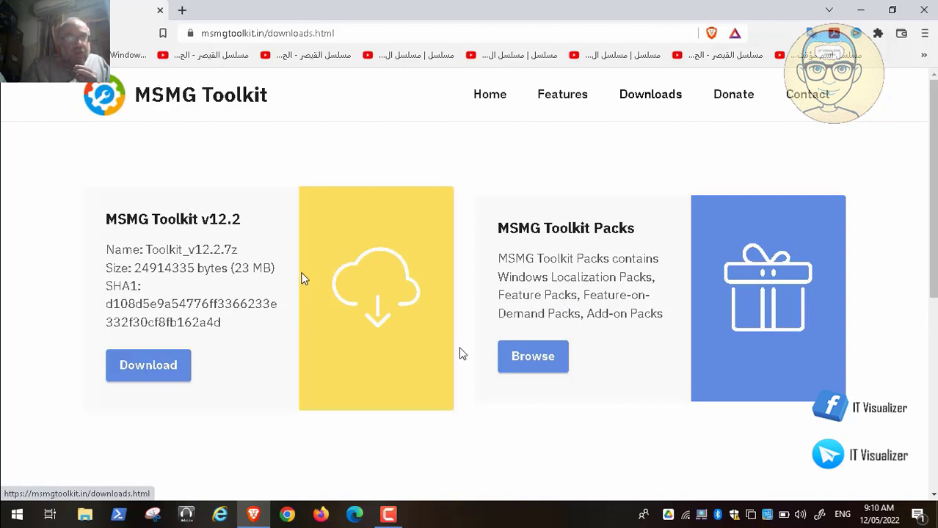
pyautogui.click(11, 499)
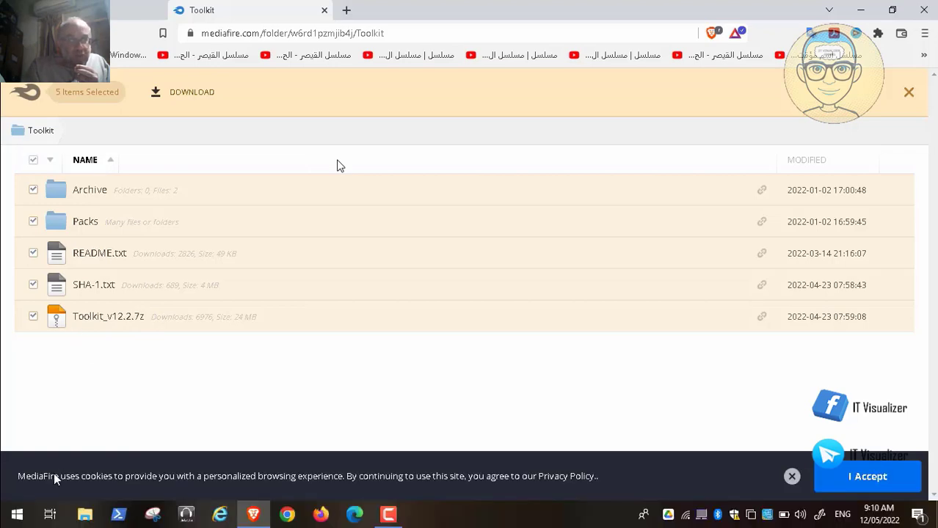
# Skip the video ahead to the Free Download Manager download of Toolkit_v12.2.7z.
pyautogui.click(34, 499)
pyautogui.click(44, 483)
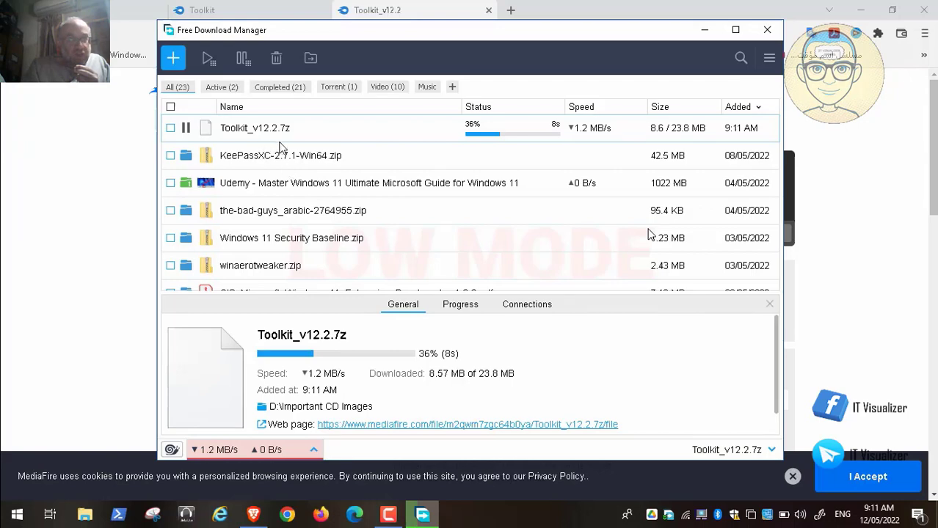
pyautogui.moveTo(41, 516)
pyautogui.click(11, 499)
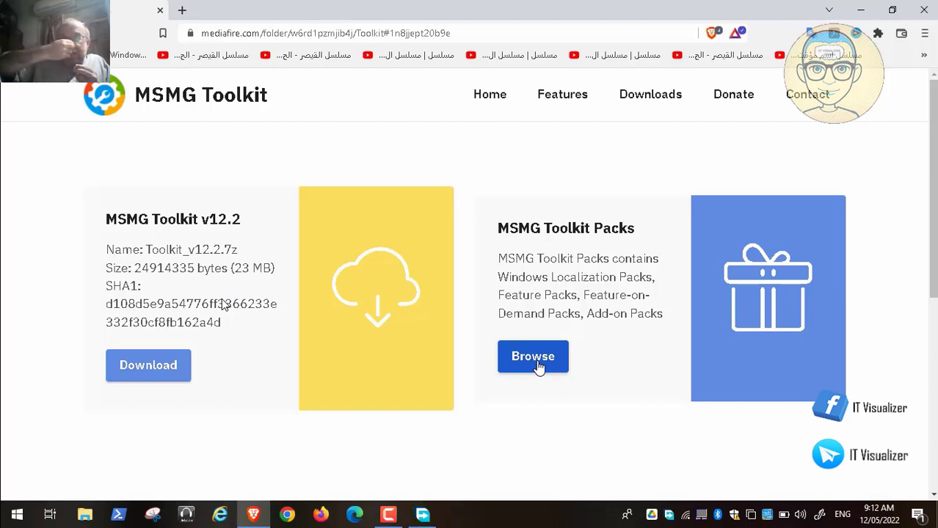
# Let the video play until the MediaFire Packs folder lists DaRT, DirectX9c, EdgeChromium and NET6.
pyautogui.moveTo(28, 506)
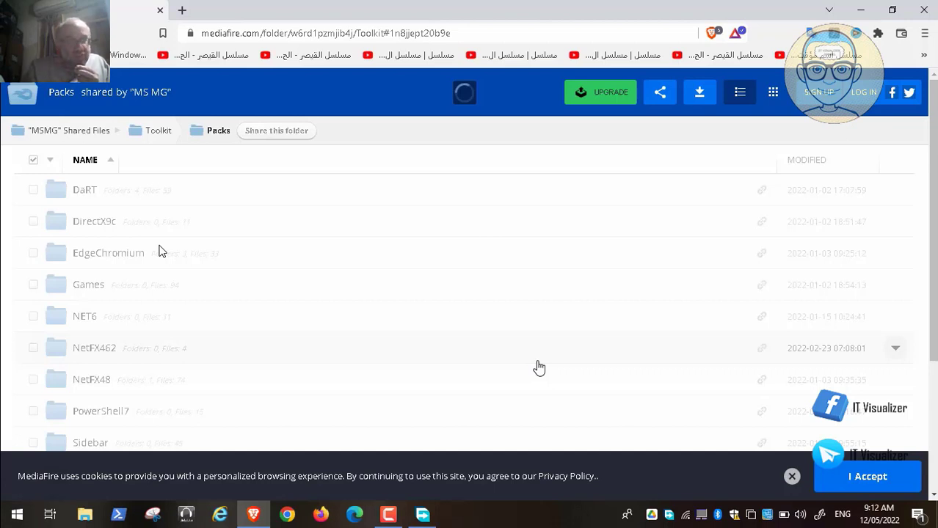
# Skip the video ahead to 04:40, back on the MSMG Toolkit Downloads page.
pyautogui.moveTo(180, 527)
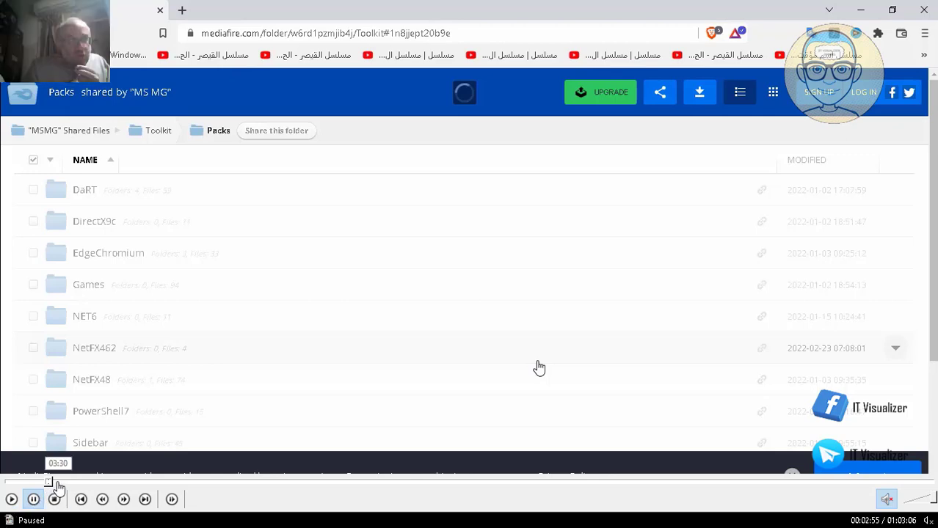
pyautogui.click(58, 482)
pyautogui.click(76, 484)
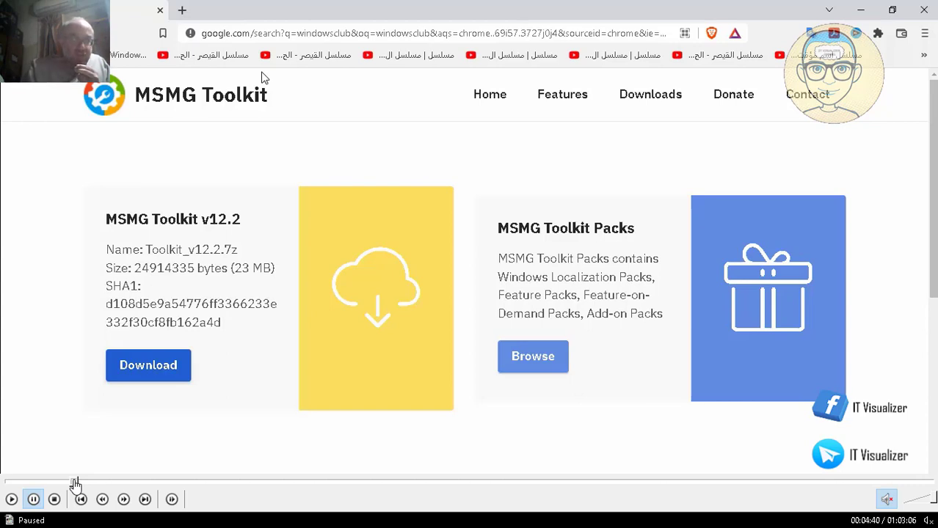
# Resume the tutorial video to reach the MSMG Toolkit v12.2 Downloads page.
pyautogui.click(11, 499)
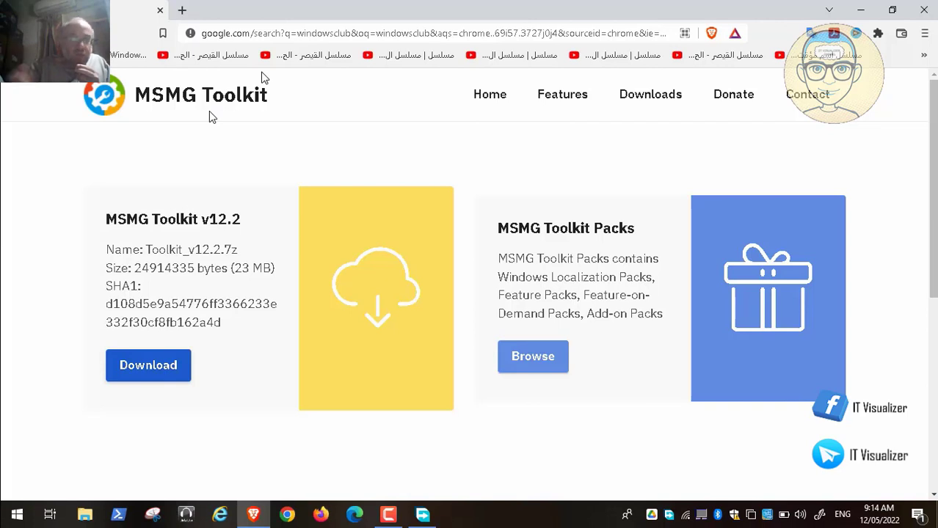
# Resume playback of the paused MSMG Toolkit tutorial recording.
pyautogui.moveTo(108, 484)
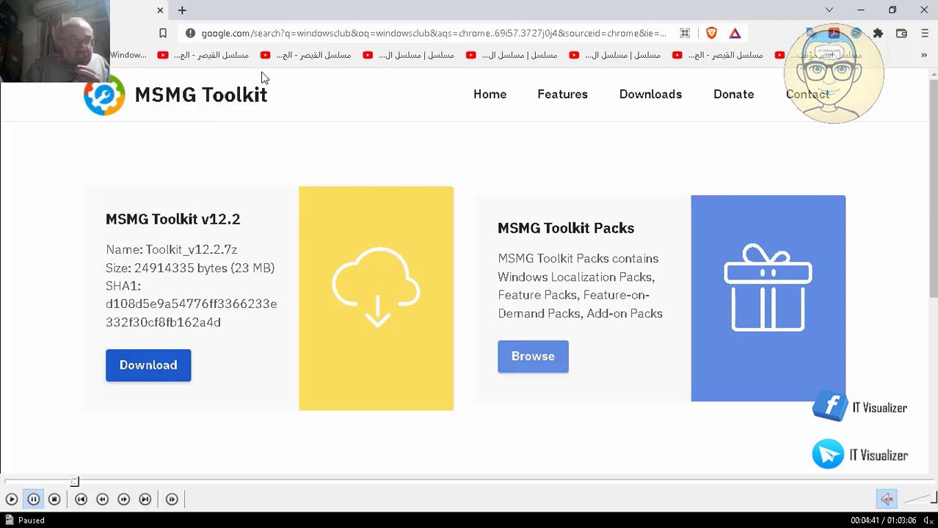
pyautogui.click(12, 499)
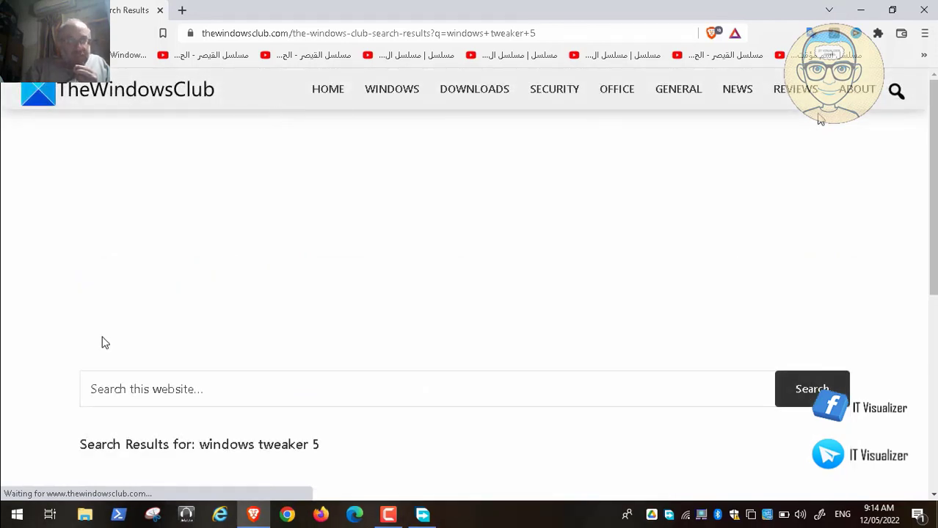
# Open the Ultimate Windows Tweaker 5 for Windows 11 article and close the search results tab.
pyautogui.scroll(-4, 104, 342)
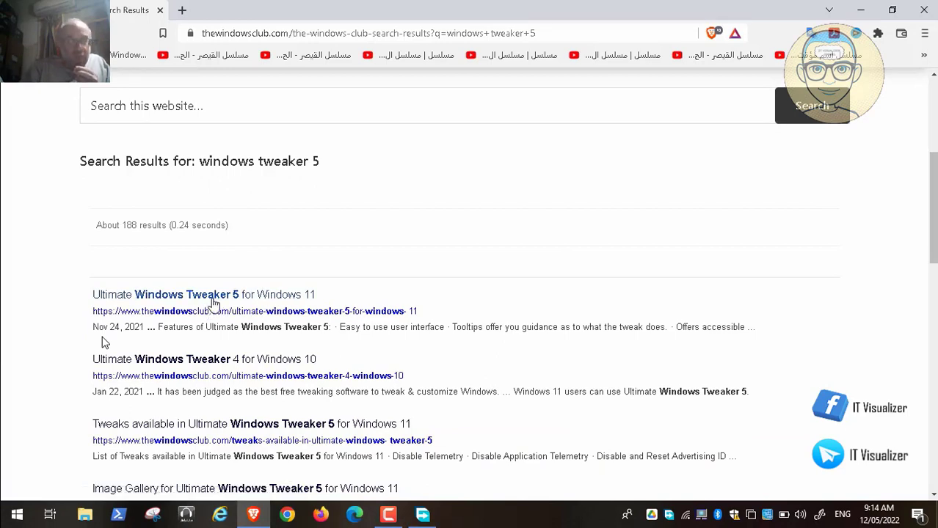
pyautogui.click(213, 300)
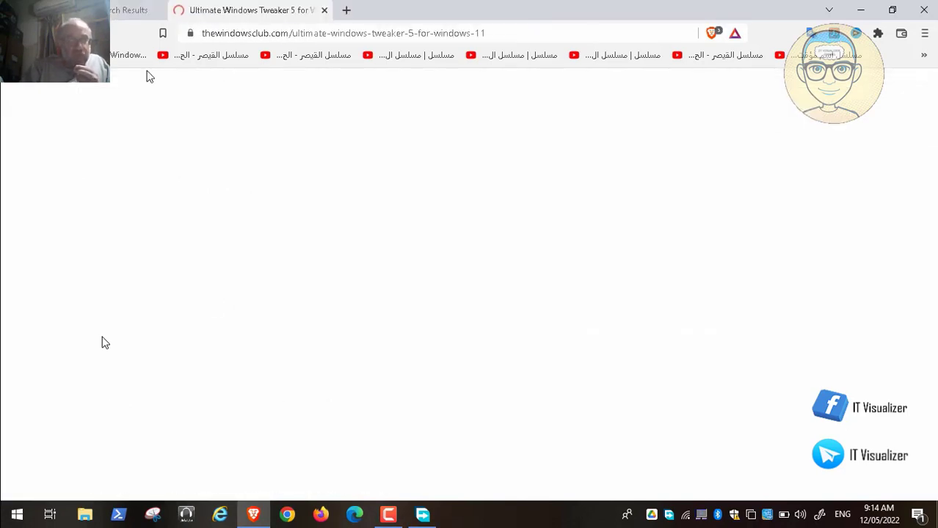
pyautogui.click(147, 10)
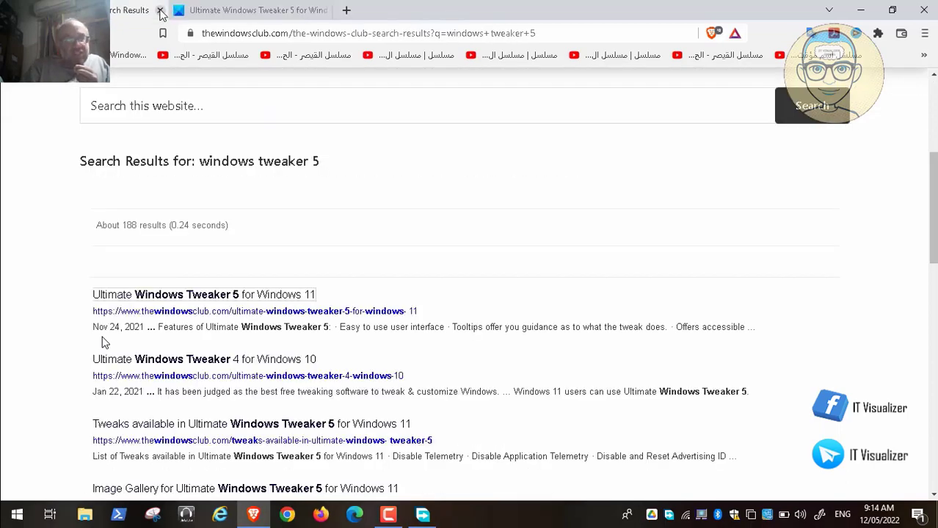
pyautogui.click(160, 10)
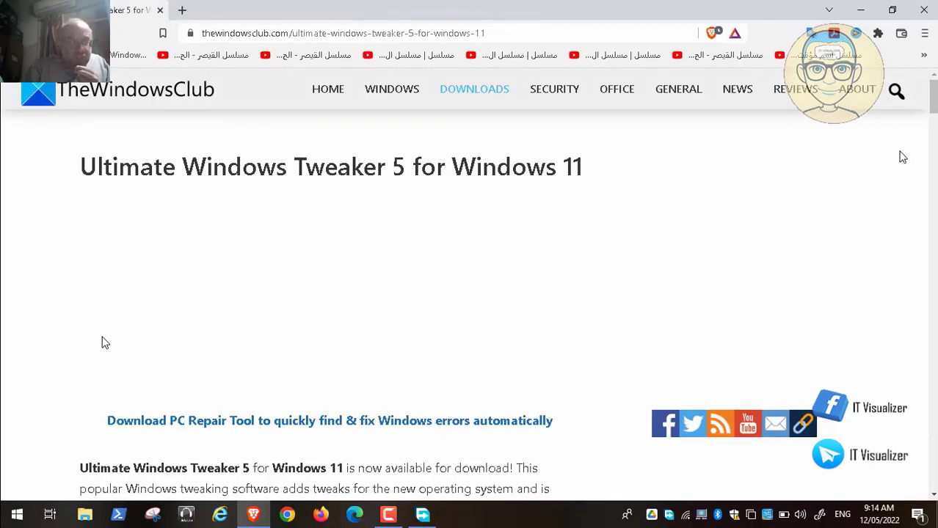
# Bookmark the Ultimate Windows Tweaker 5 article in Brave.
pyautogui.click(925, 35)
pyautogui.moveTo(926, 154)
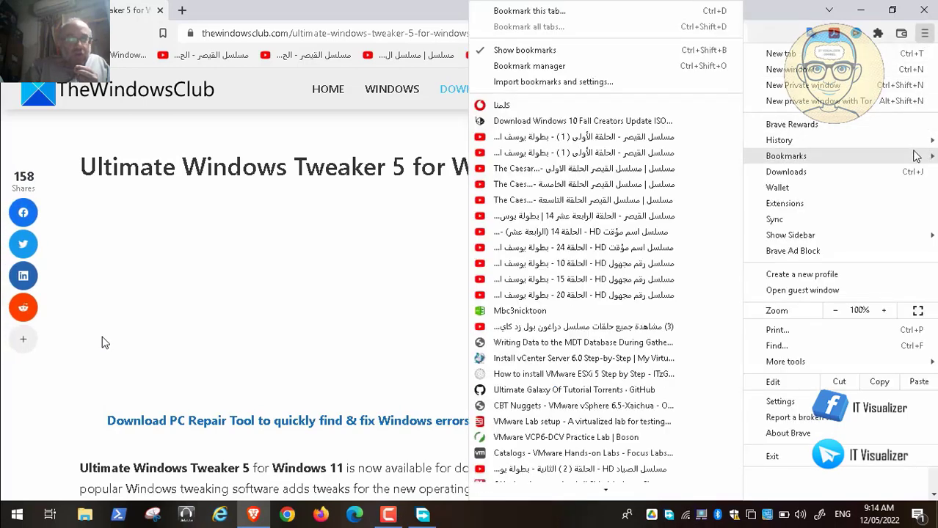
pyautogui.click(580, 13)
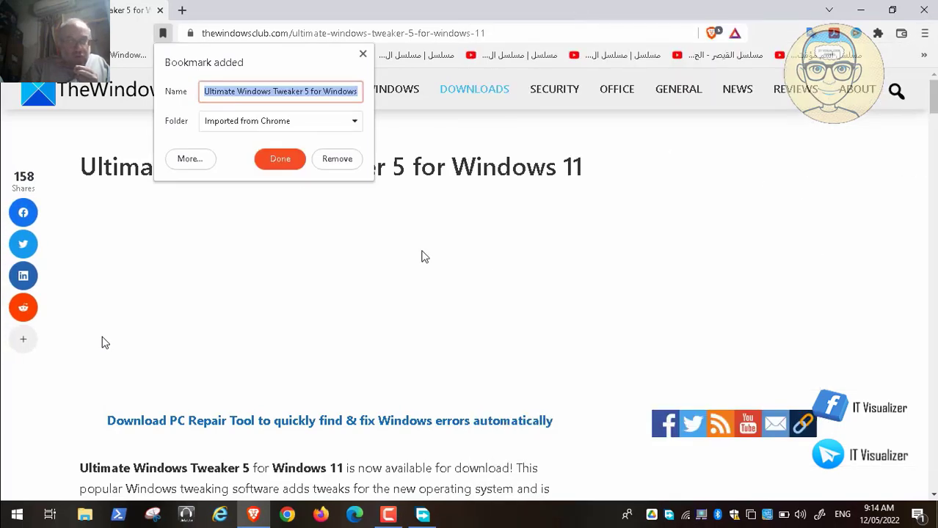
pyautogui.click(285, 165)
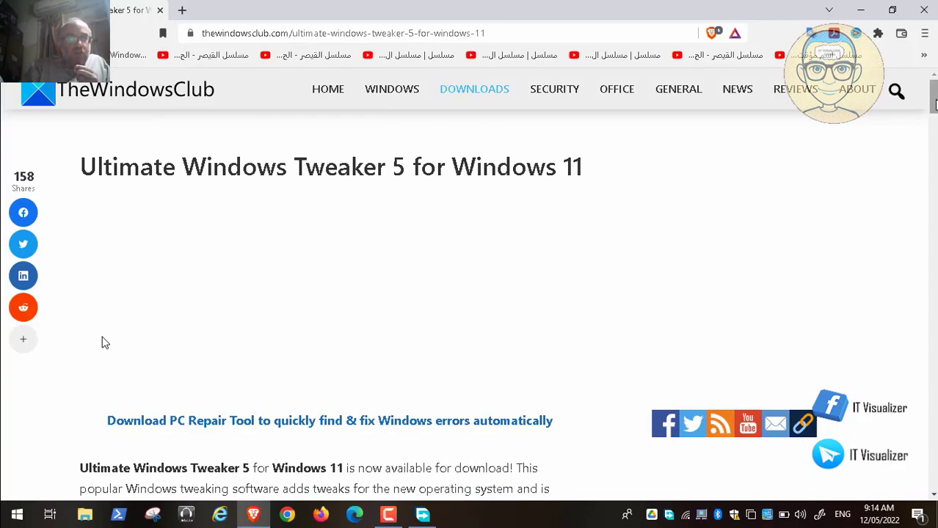
# Rewind the tutorial a few seconds to the bookmark step and resume playback.
pyautogui.scroll(-10, 103, 343)
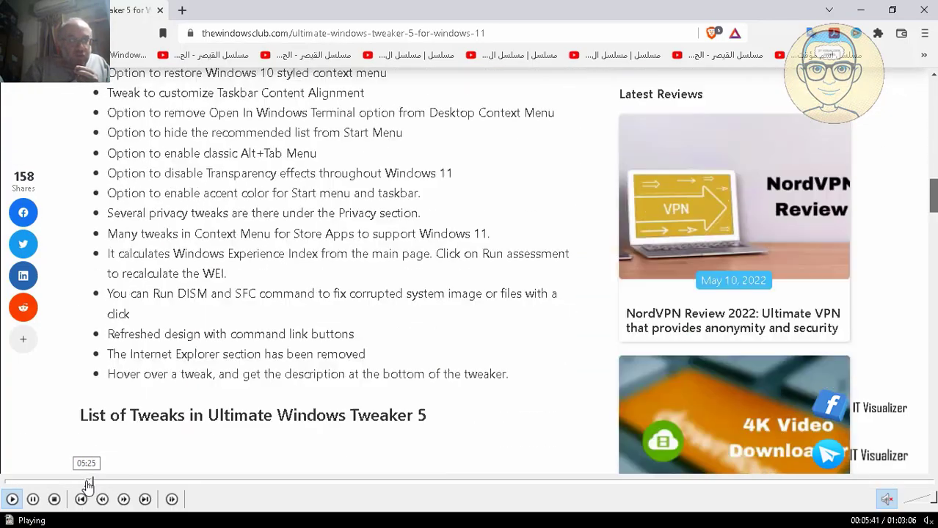
pyautogui.click(87, 483)
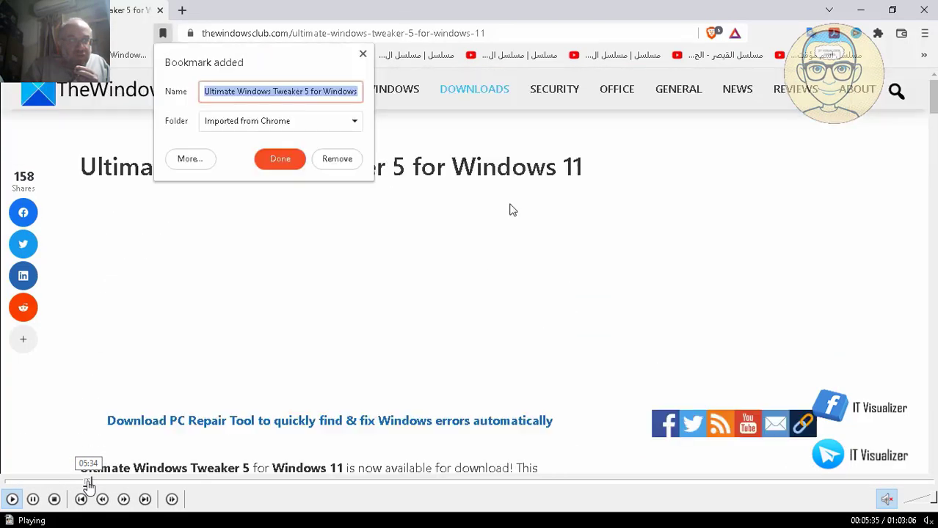
pyautogui.click(33, 500)
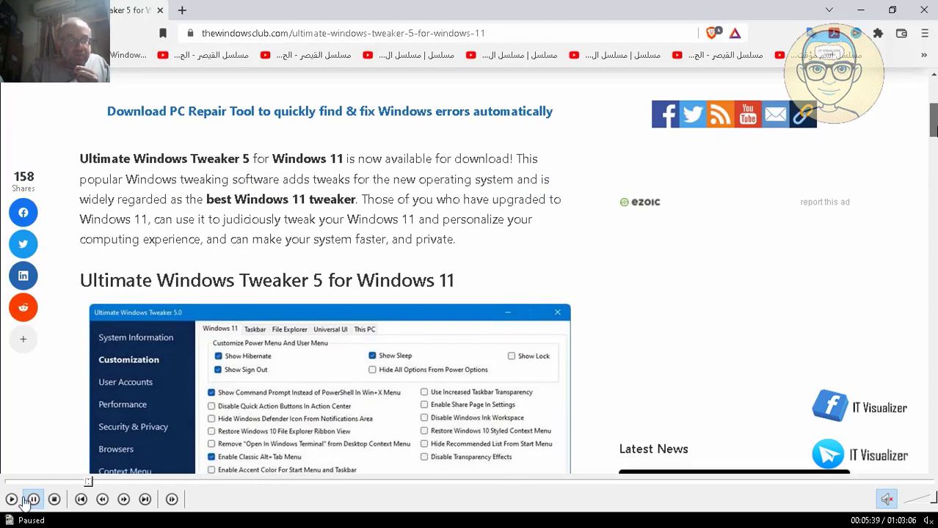
pyautogui.click(11, 500)
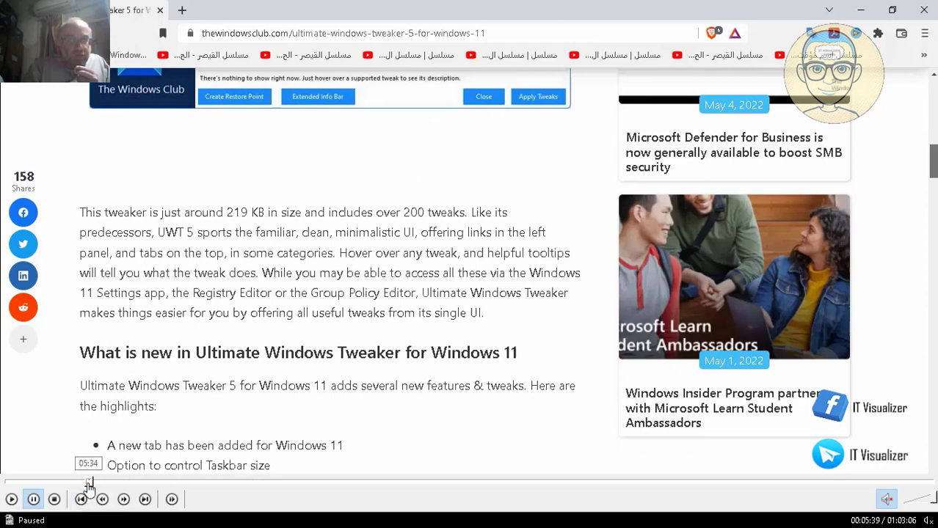
pyautogui.click(88, 482)
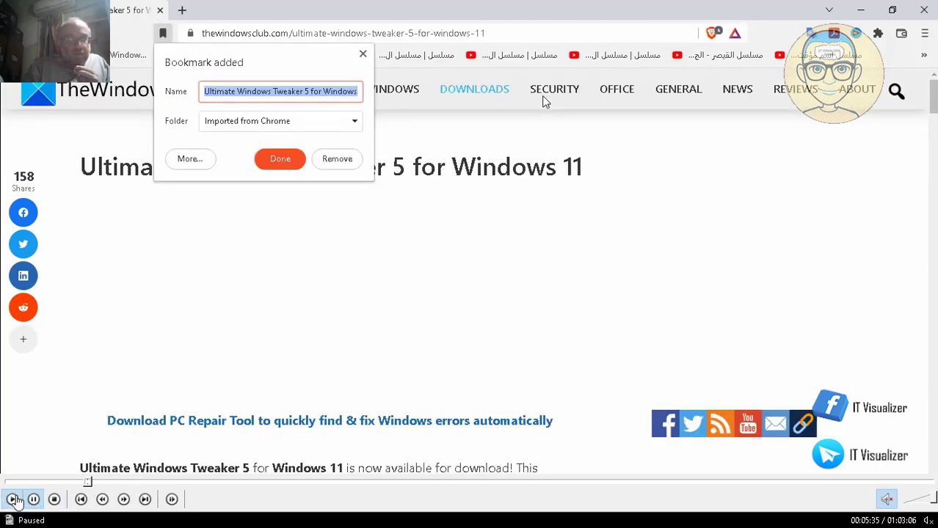
pyautogui.click(12, 500)
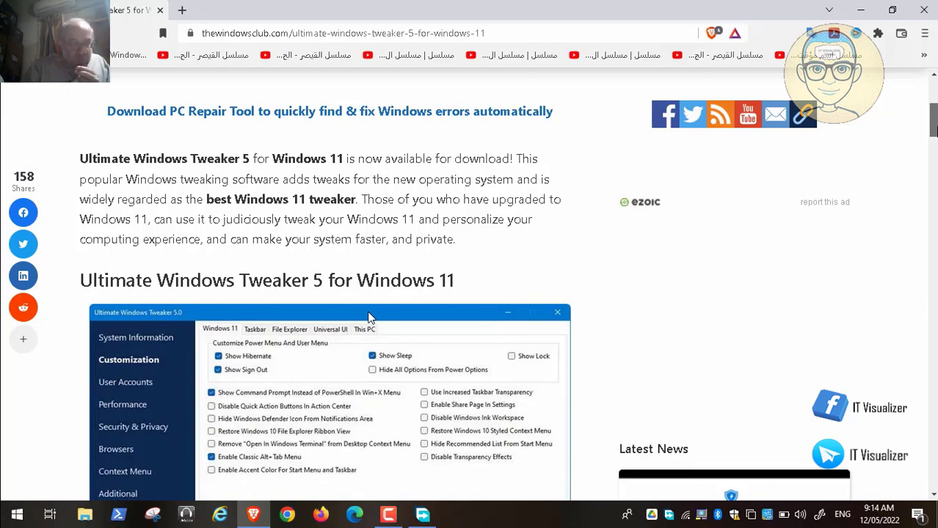
# Scroll to the article's download section and start downloading the Ultimate Windows Tweaker zip.
pyautogui.press('space')
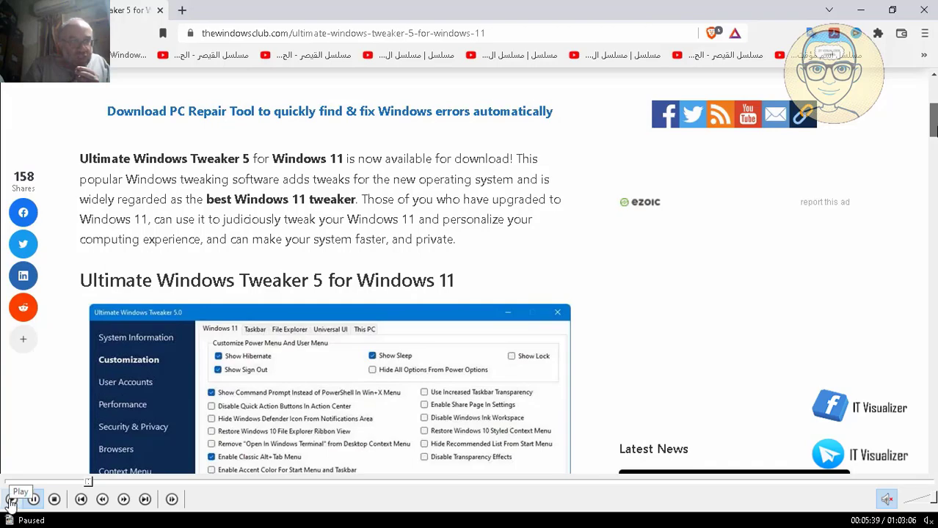
pyautogui.click(11, 499)
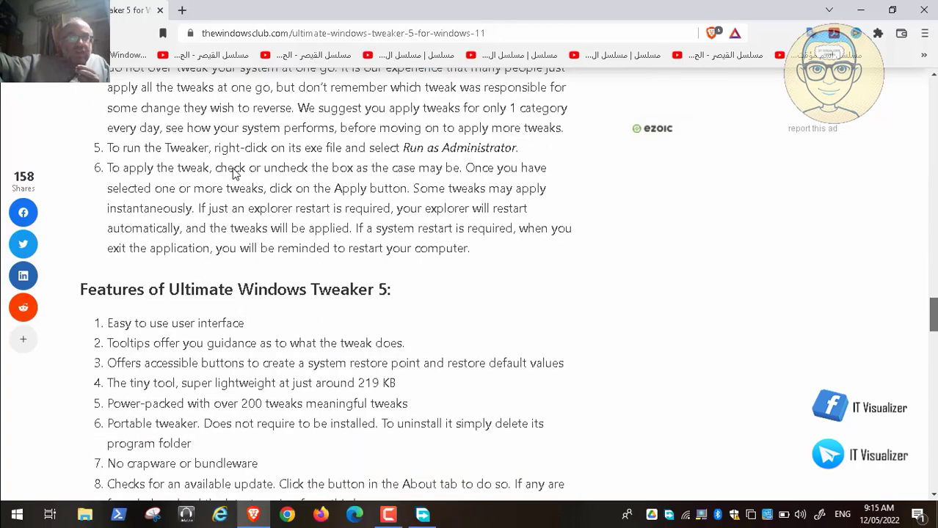
pyautogui.scroll(-3, 232, 173)
pyautogui.scroll(-3, 233, 174)
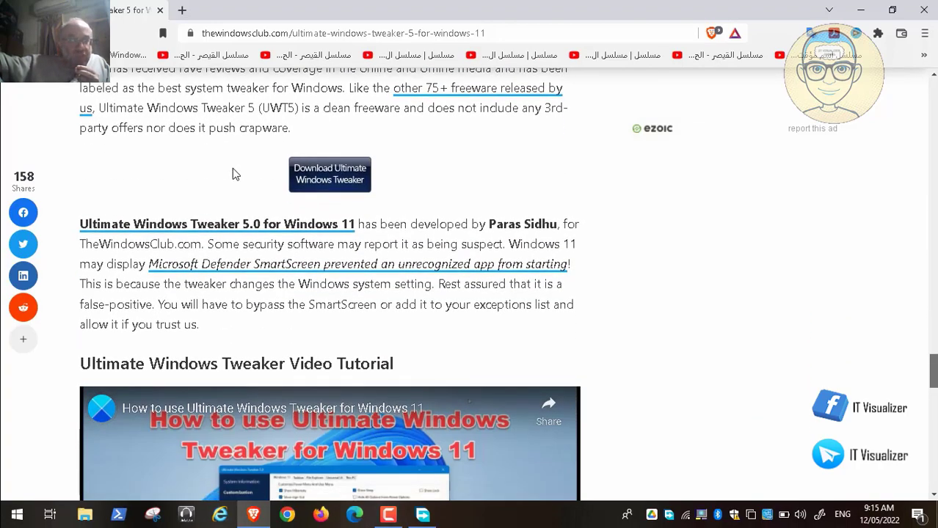
pyautogui.scroll(-4, 232, 174)
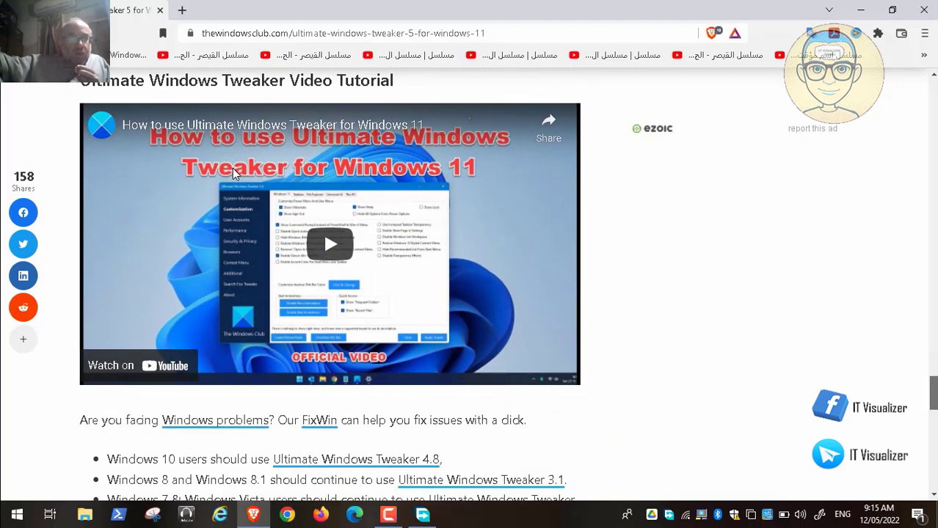
pyautogui.scroll(1, 233, 168)
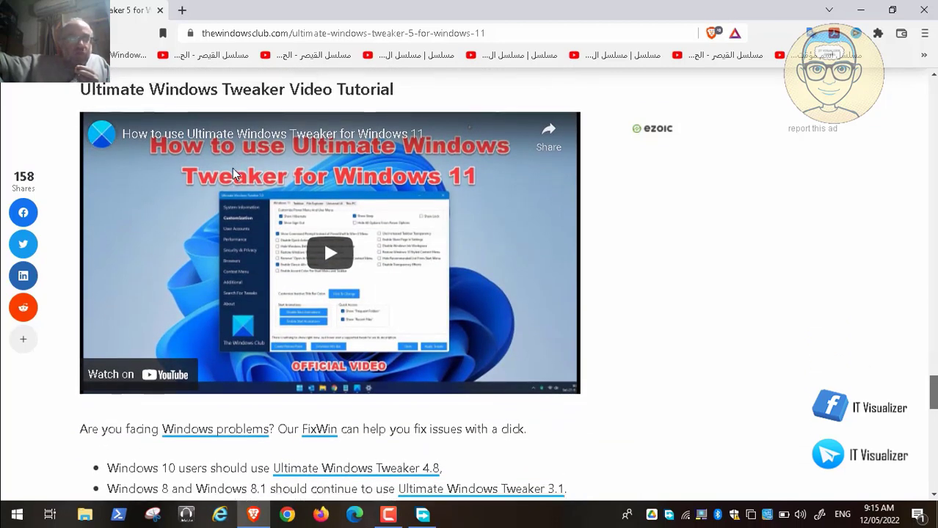
pyautogui.scroll(1, 233, 168)
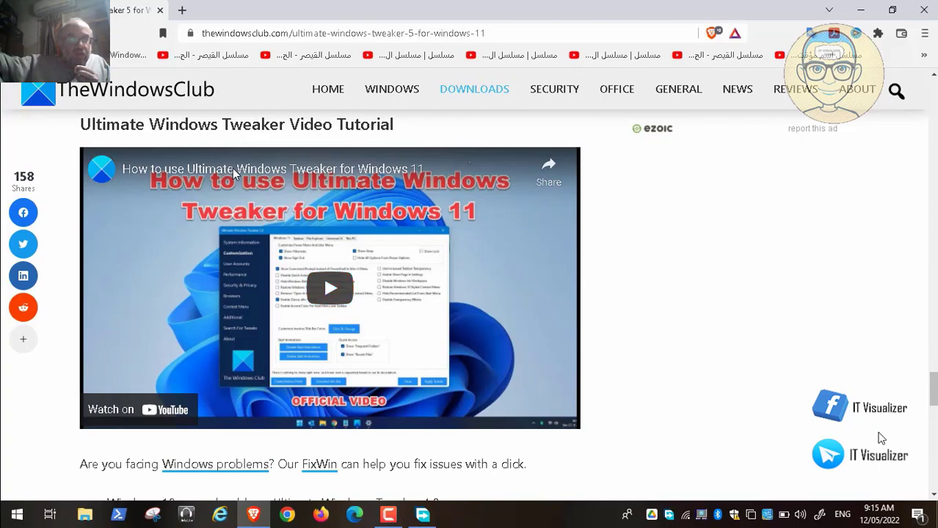
pyautogui.moveTo(932, 388); pyautogui.dragTo(933, 358)
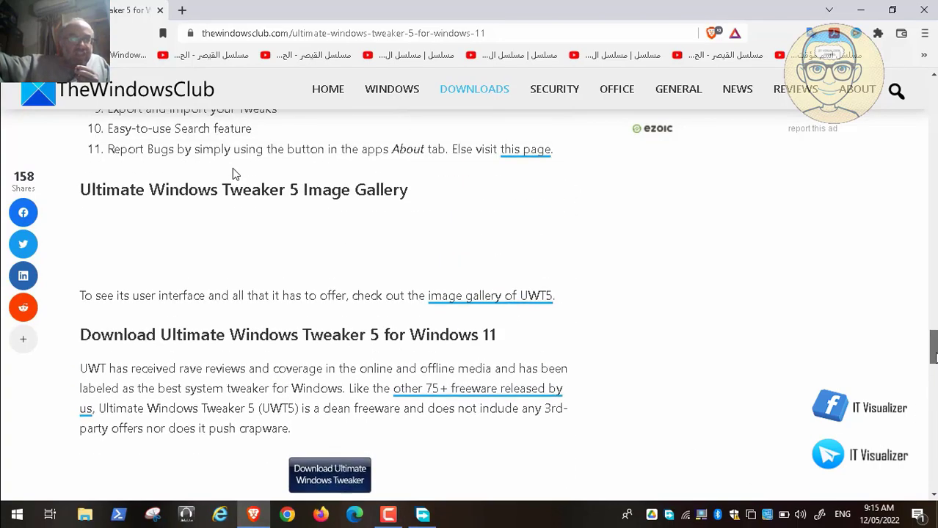
pyautogui.scroll(-3, 934, 357)
pyautogui.click(348, 263)
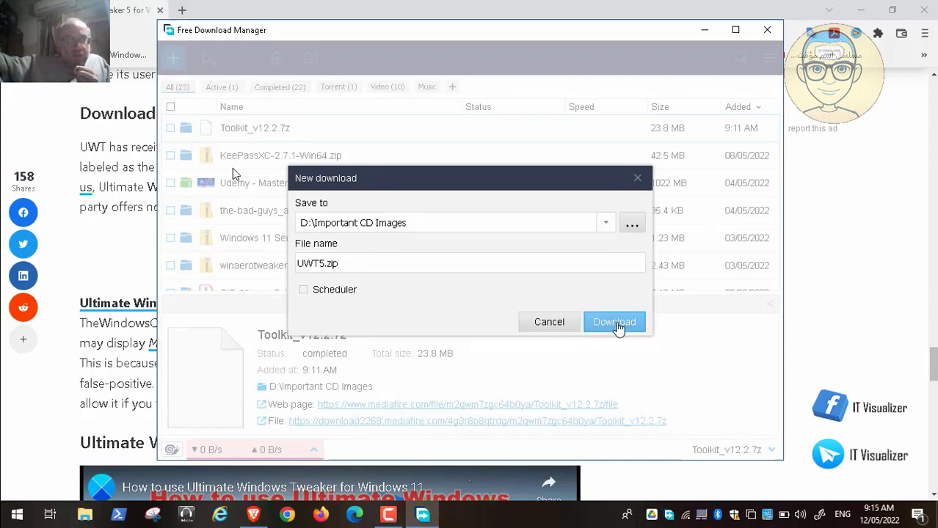
# Save UWT5.zip into D:\Important CD Images and minimize Free Download Manager.
pyautogui.click(617, 328)
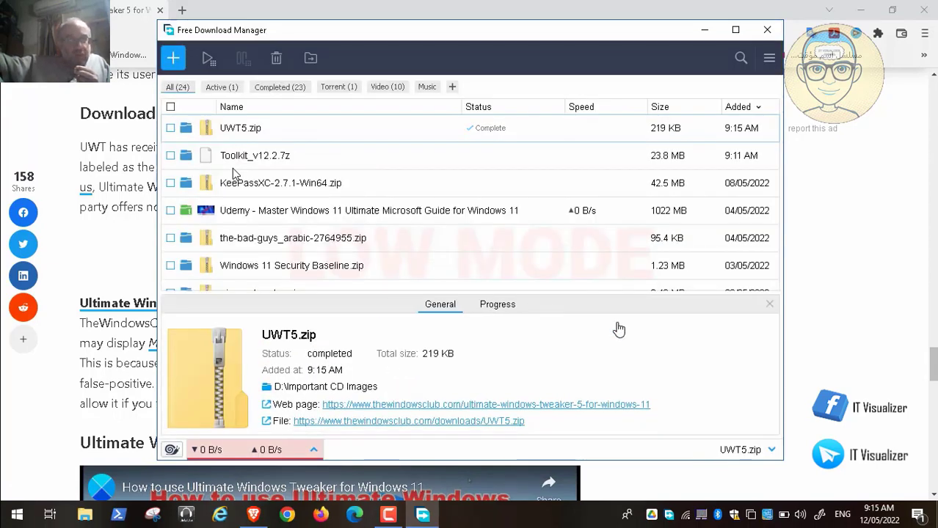
pyautogui.click(704, 31)
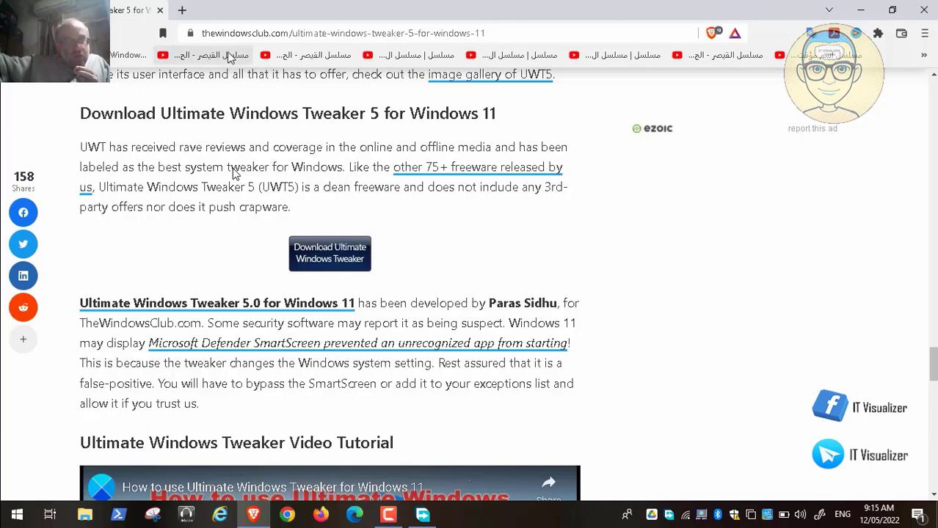
# Search 'winaero' from Brave's address bar and open the Winaero Tweaker result.
pyautogui.click(243, 34)
pyautogui.press('Delete')
pyautogui.write('wina')
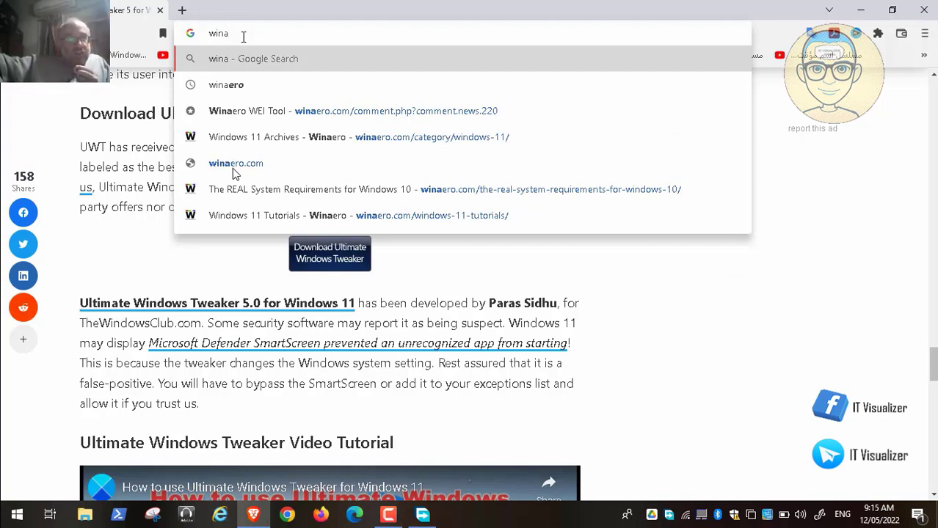
pyautogui.press('Down')
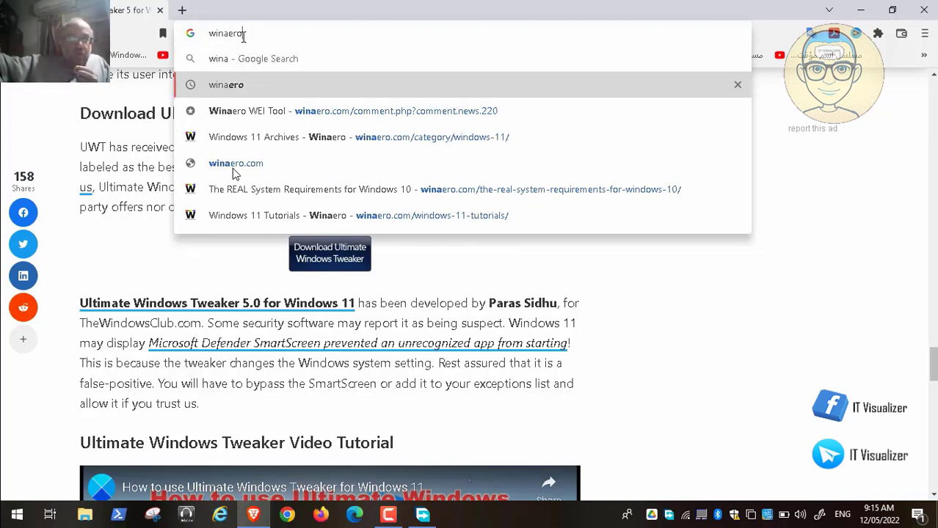
pyautogui.press('Down')
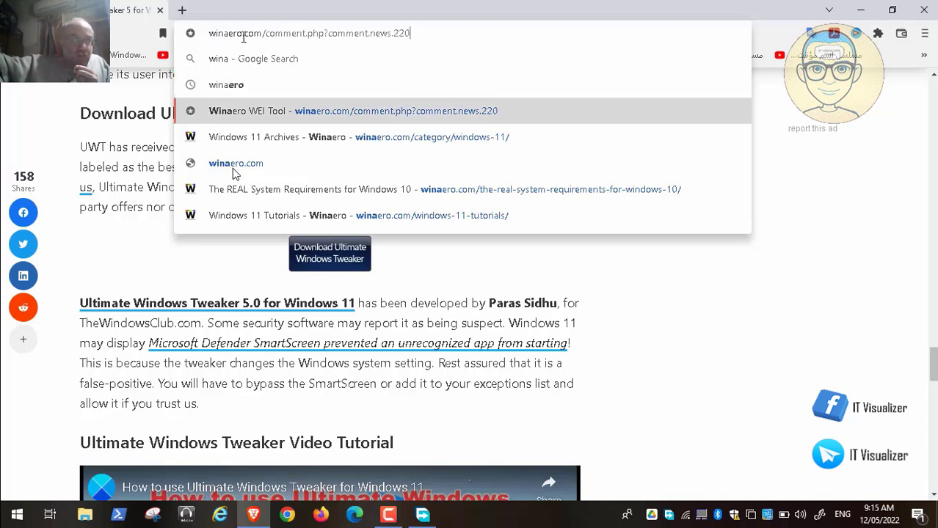
pyautogui.press('Up')
pyautogui.press('Return')
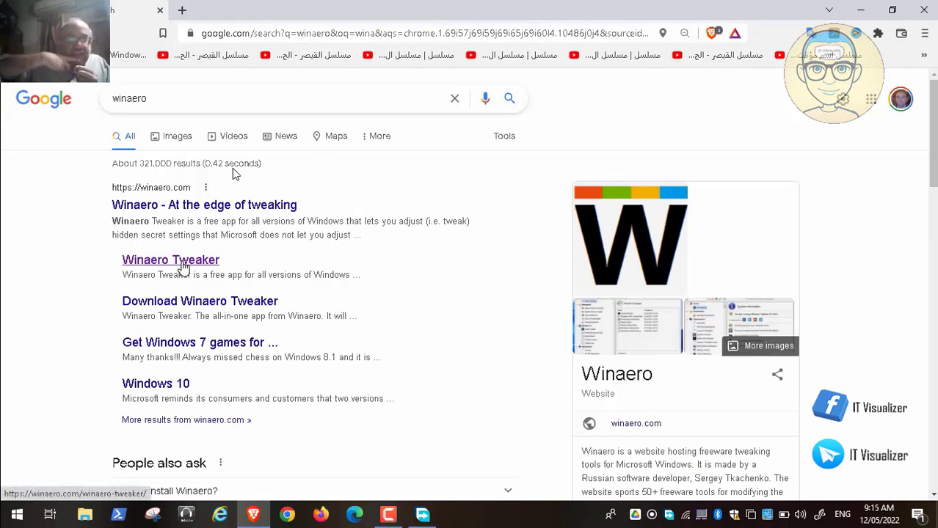
pyautogui.click(182, 263)
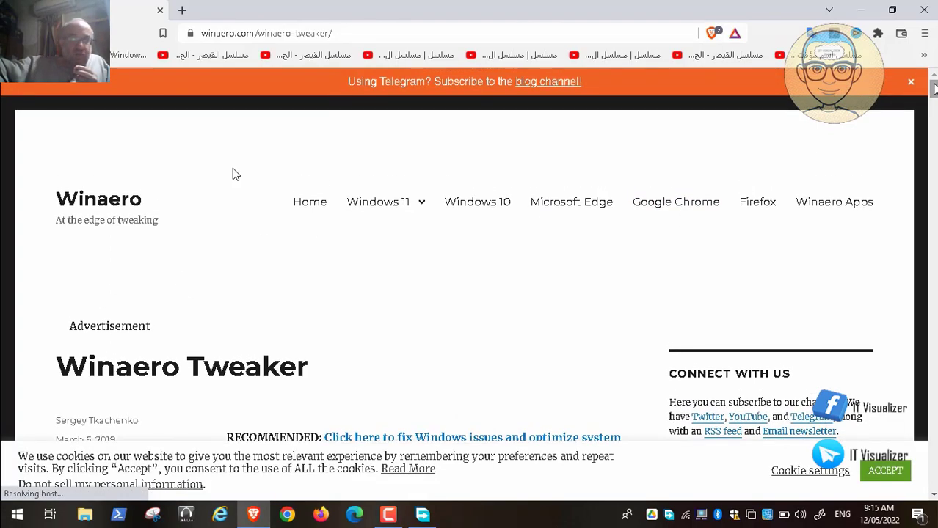
pyautogui.scroll(-3, 235, 172)
pyautogui.scroll(-2, 235, 173)
pyautogui.scroll(2, 234, 172)
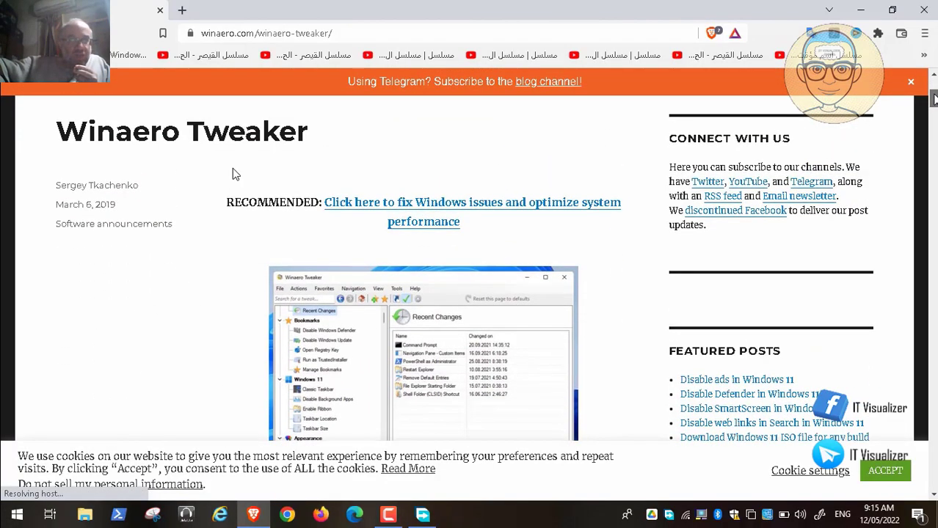
pyautogui.scroll(-3, 235, 172)
pyautogui.scroll(-1, 233, 174)
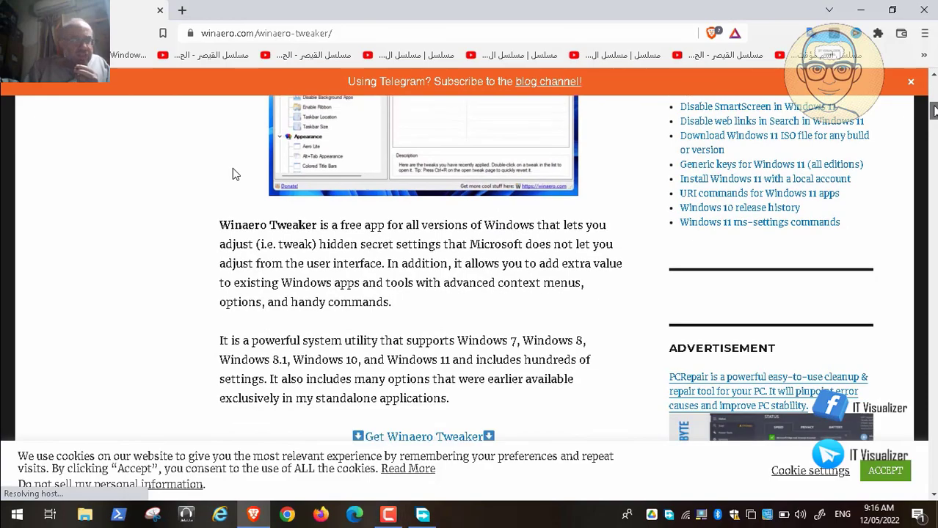
pyautogui.scroll(-4, 233, 171)
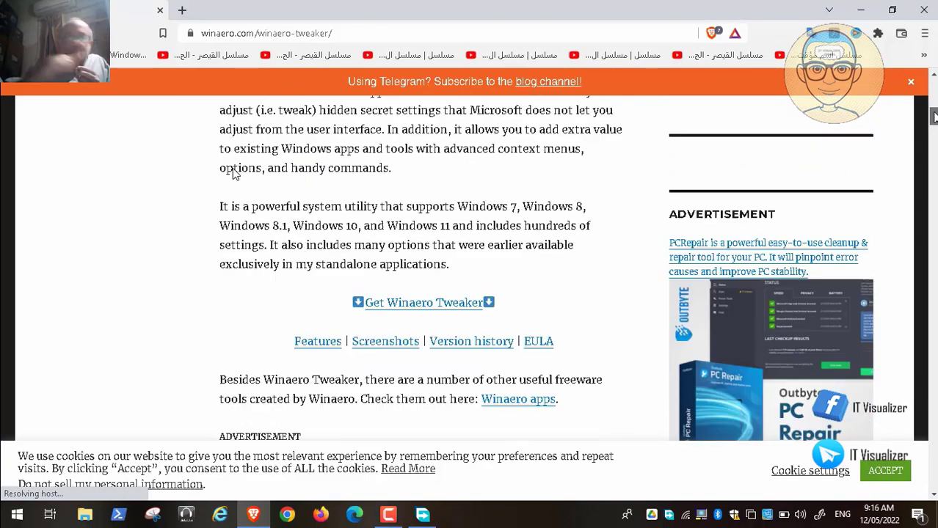
pyautogui.scroll(-7, 233, 173)
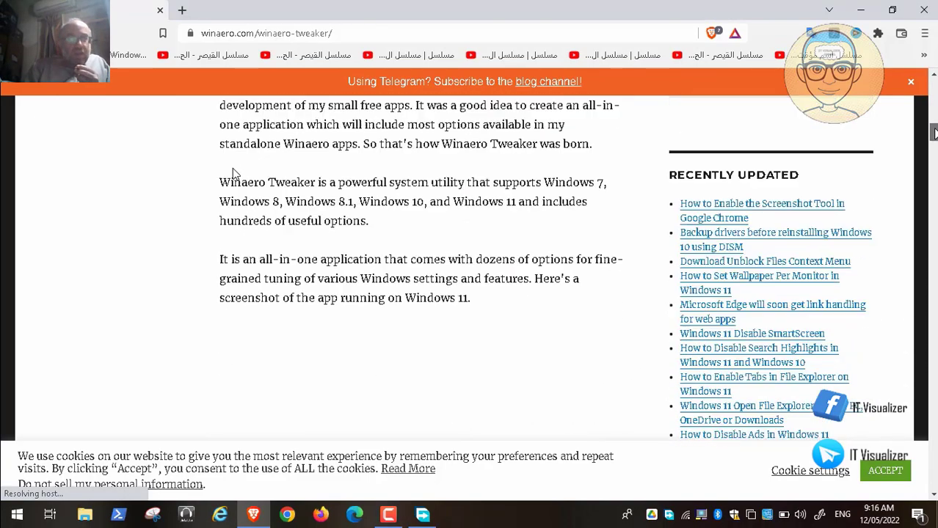
pyautogui.scroll(-1, 233, 171)
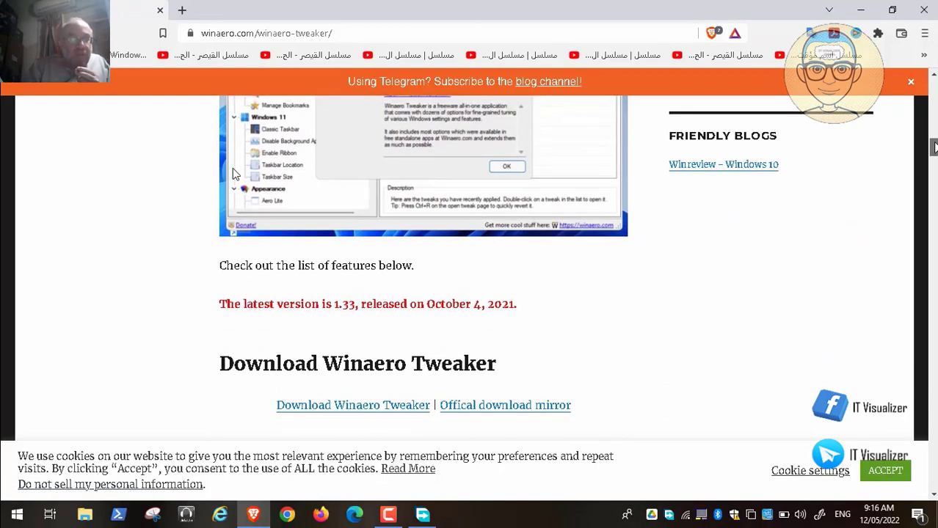
pyautogui.scroll(-2, 232, 173)
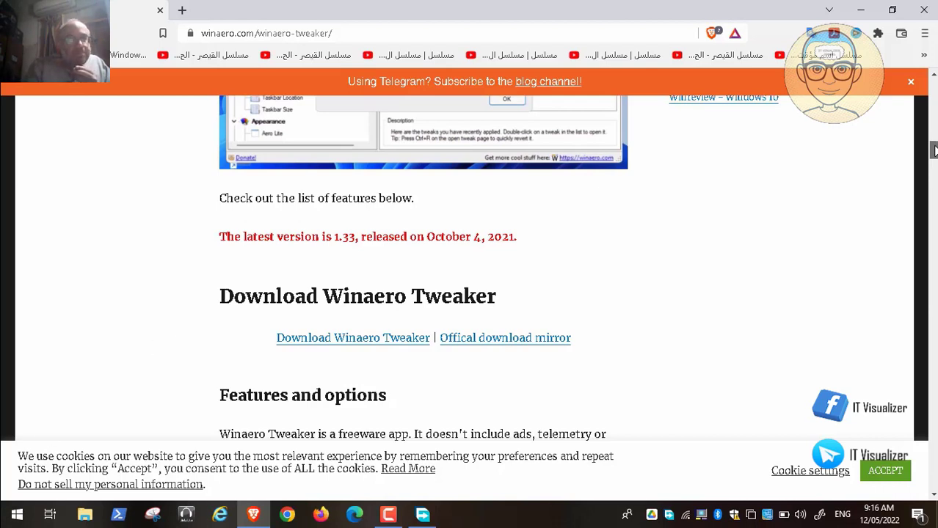
pyautogui.scroll(-1, 145, 334)
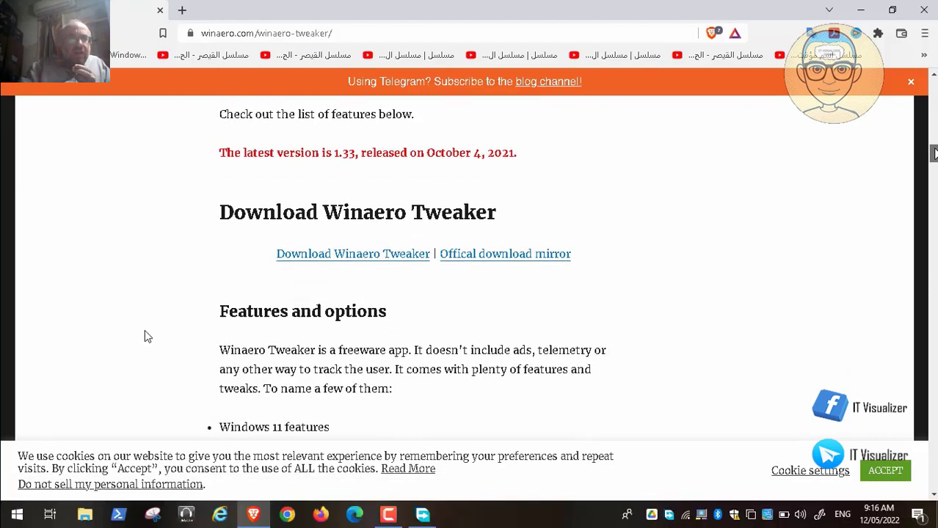
pyautogui.scroll(-1, 145, 336)
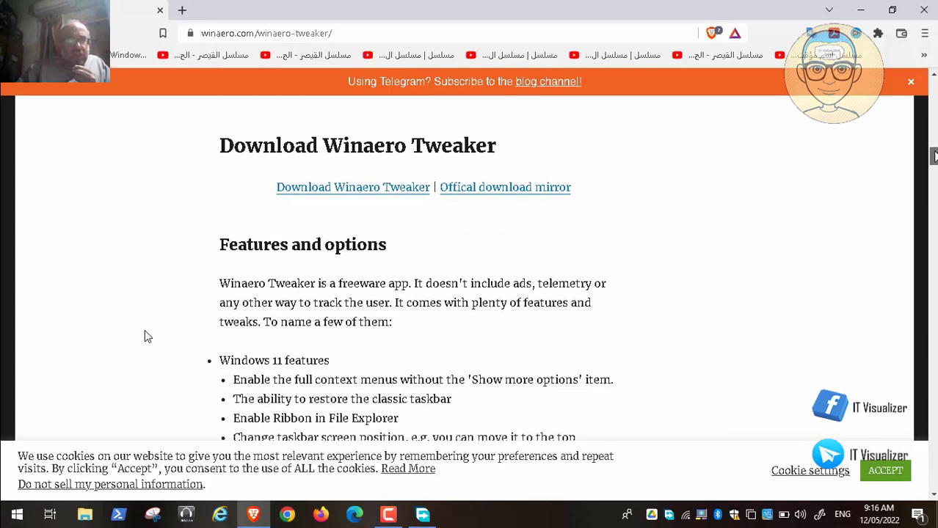
pyautogui.scroll(-1, 145, 336)
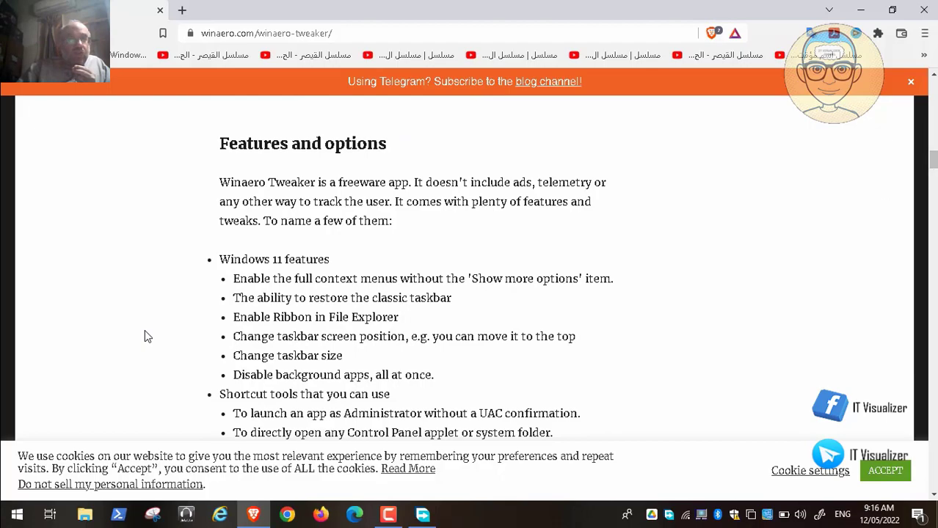
pyautogui.scroll(-2, 145, 336)
pyautogui.scroll(-15, 145, 336)
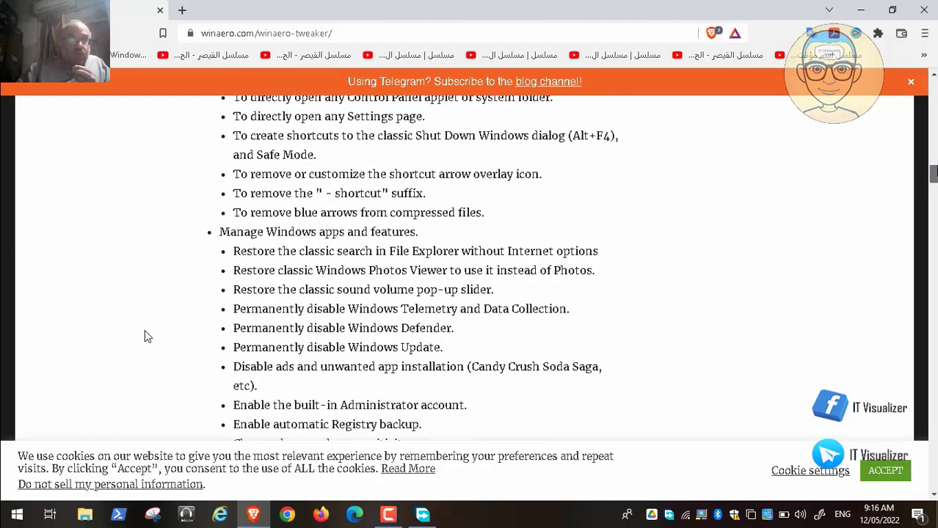
pyautogui.scroll(-10, 145, 336)
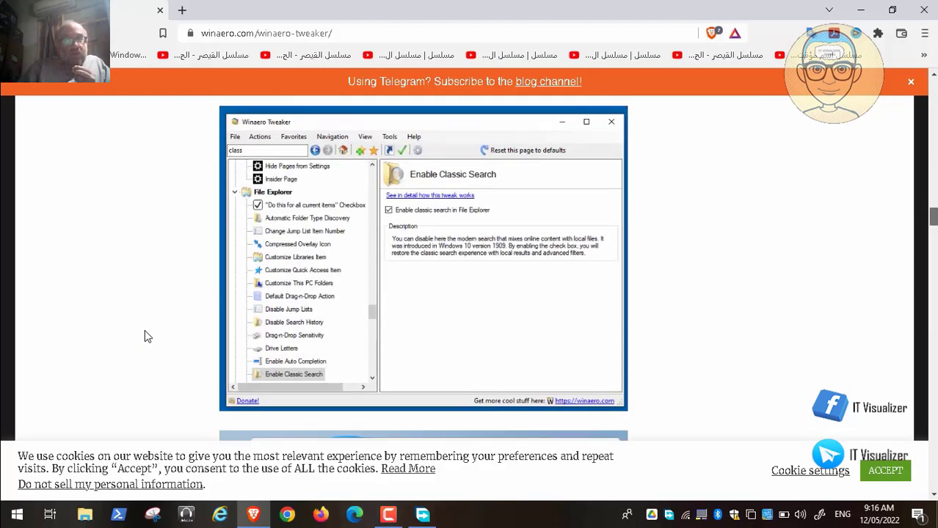
pyautogui.scroll(-15, 145, 336)
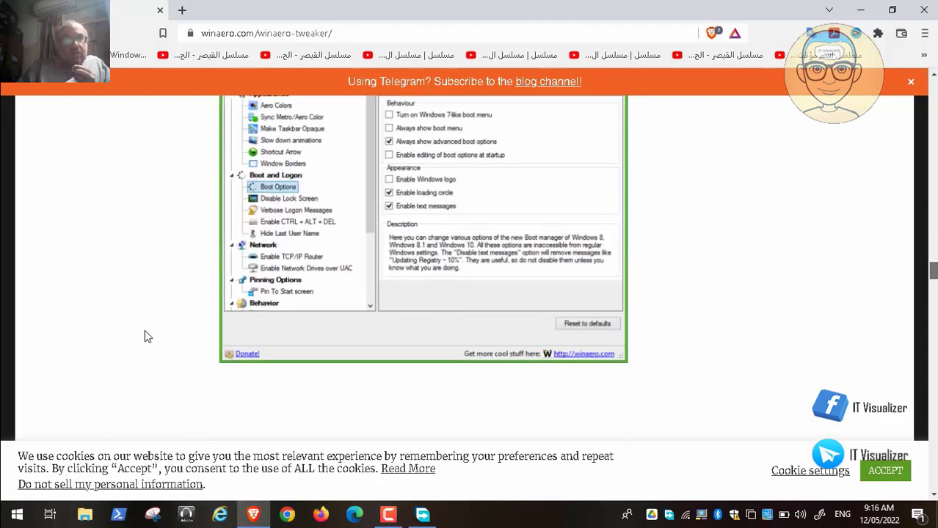
pyautogui.scroll(-5, 145, 337)
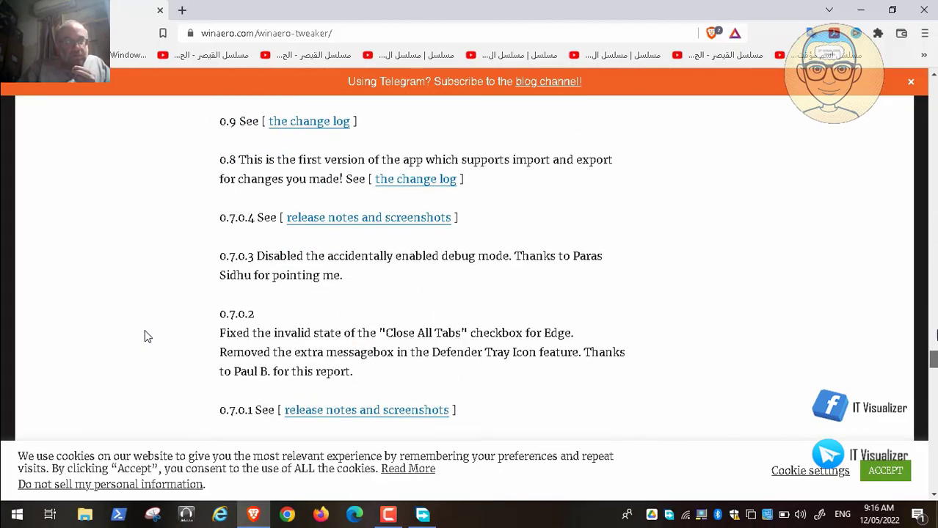
pyautogui.scroll(20, 144, 337)
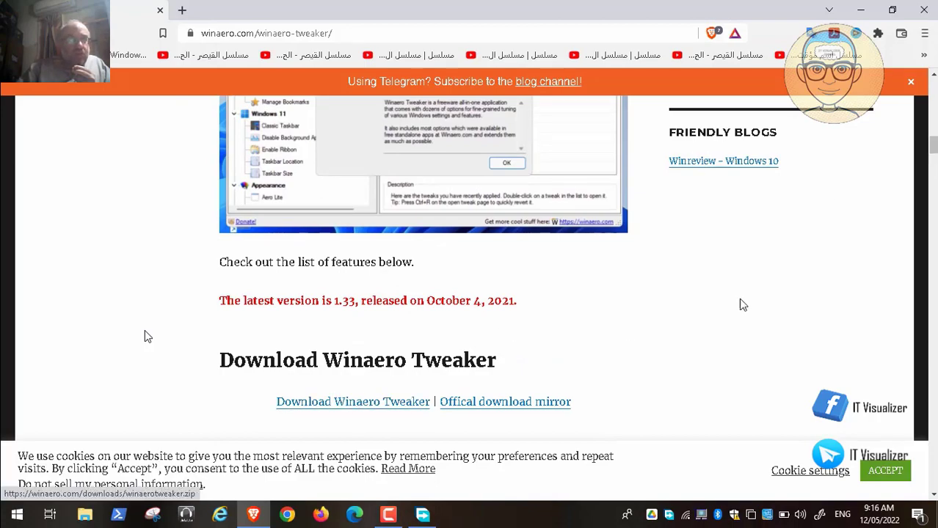
pyautogui.scroll(5, 146, 336)
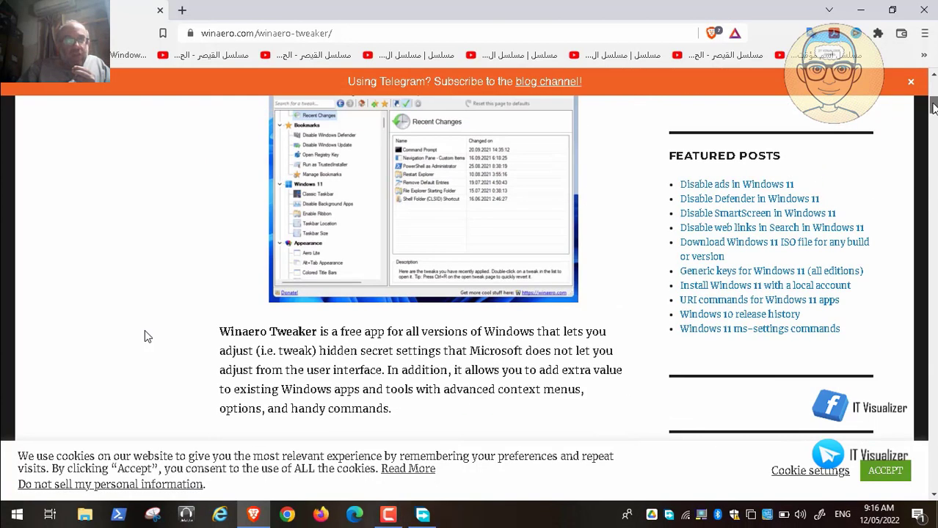
pyautogui.scroll(5, 144, 336)
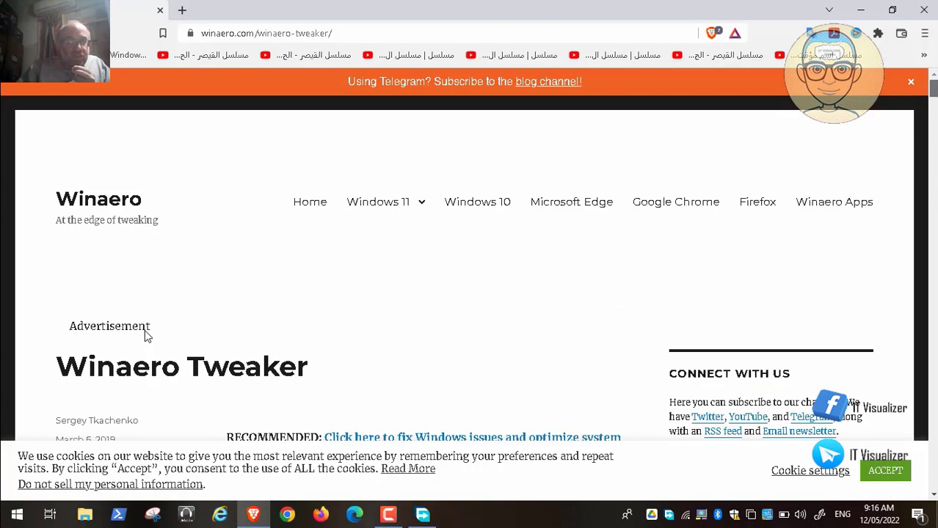
# Close the browser, quit Free Download Manager from the tray, and select the VMware Workstation Pro shortcut.
pyautogui.click(159, 11)
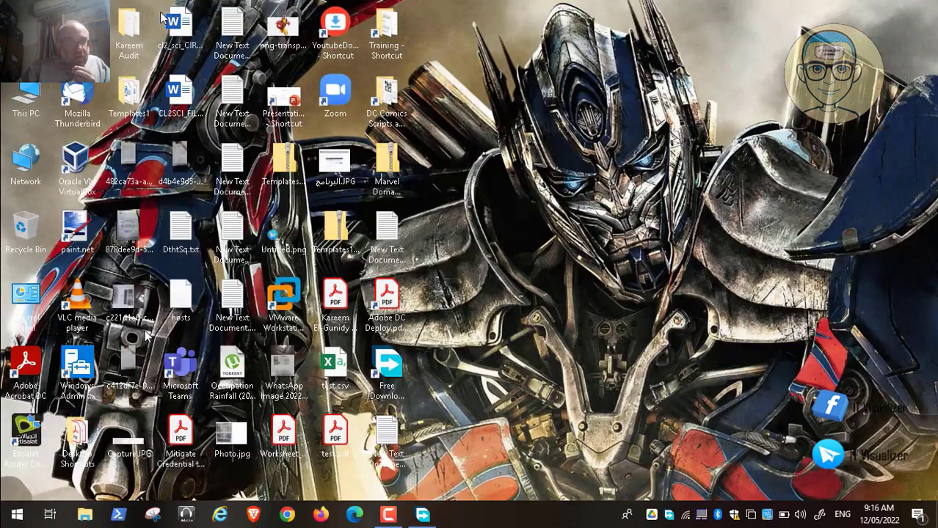
pyautogui.click(390, 515)
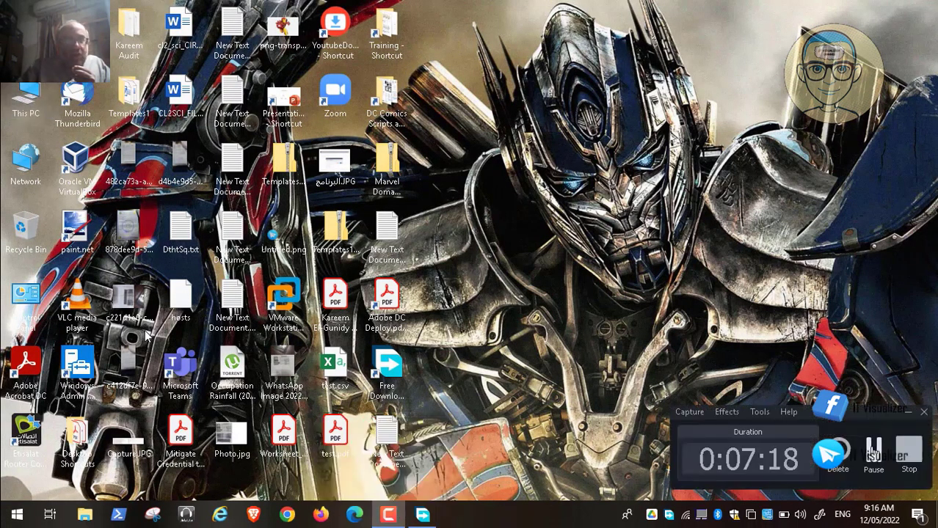
pyautogui.click(422, 515)
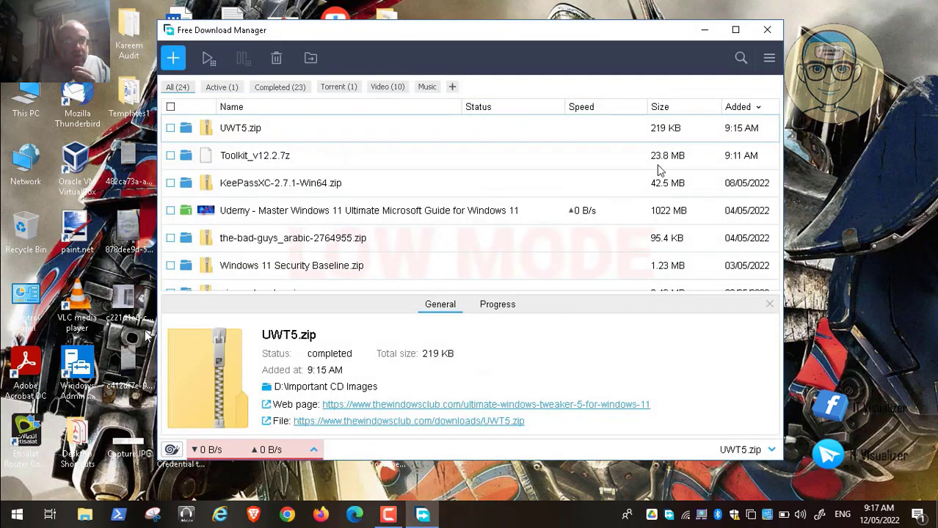
pyautogui.click(770, 31)
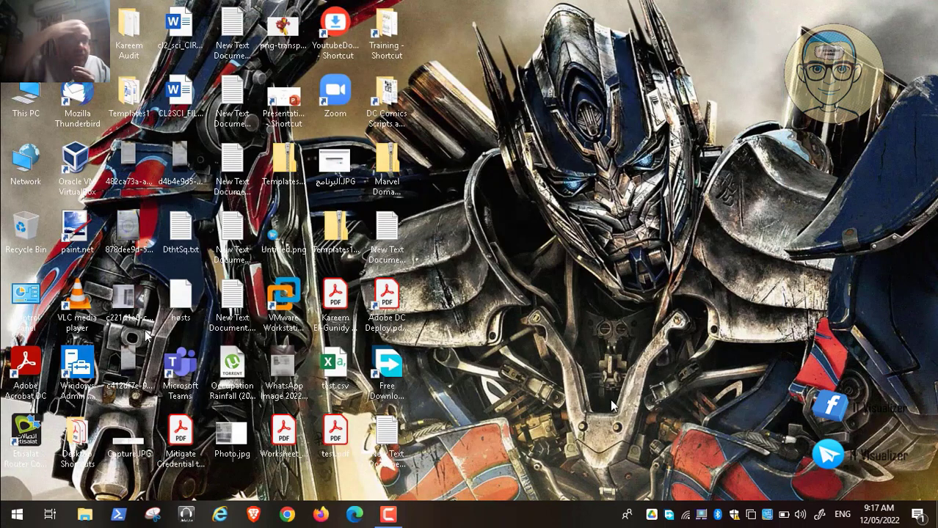
pyautogui.rightClick(672, 516)
pyautogui.click(693, 502)
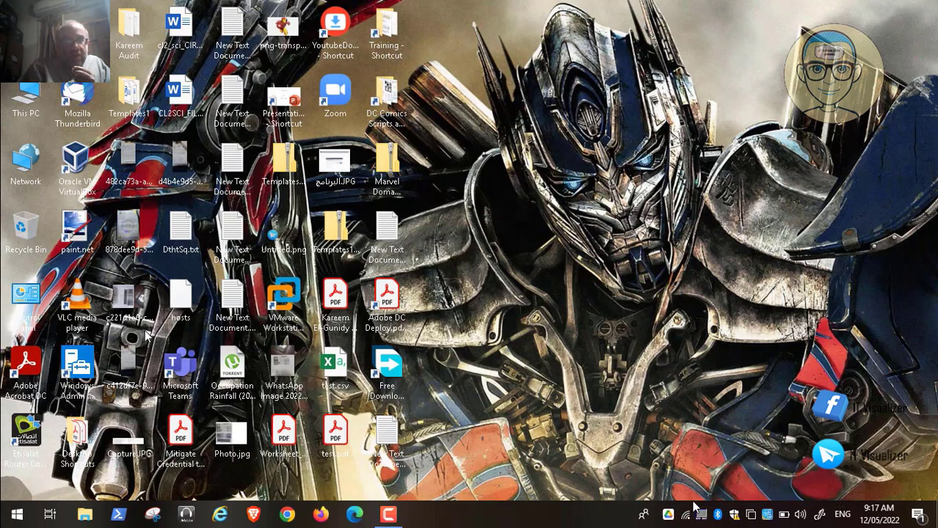
pyautogui.click(288, 296)
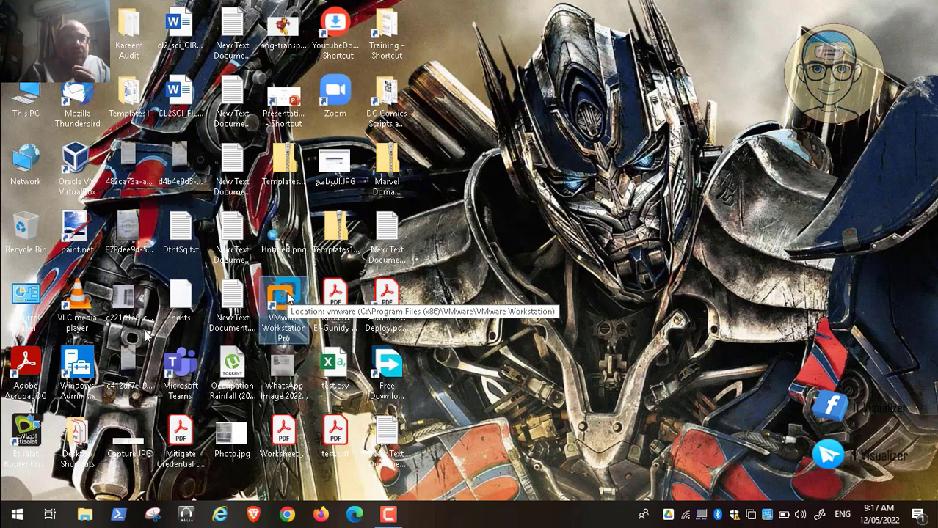
# Launch VMware Workstation and power on the Windows11 virtual machine.
pyautogui.doubleClick(288, 295)
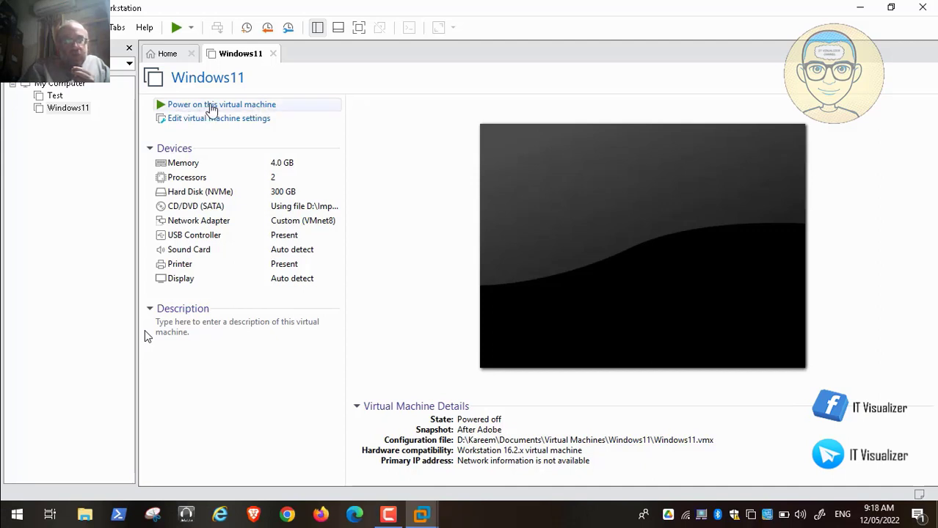
pyautogui.click(221, 105)
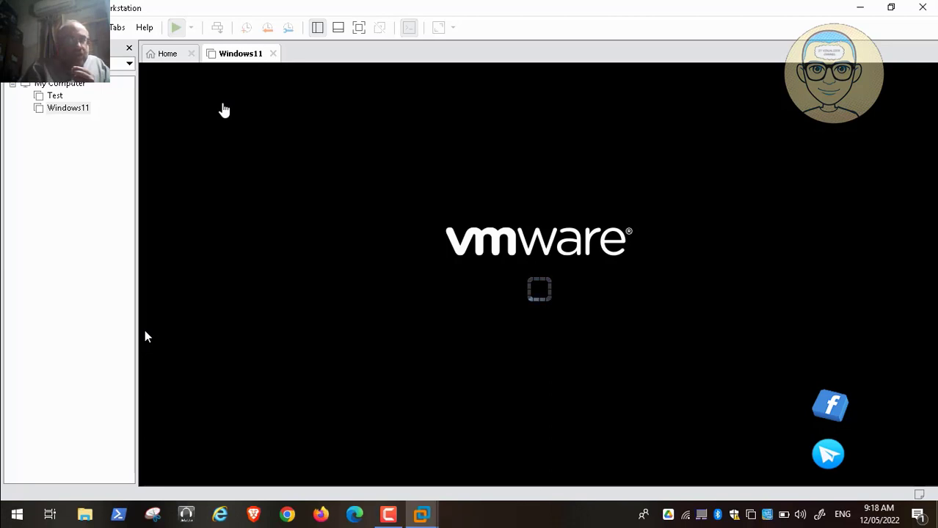
pyautogui.click(388, 520)
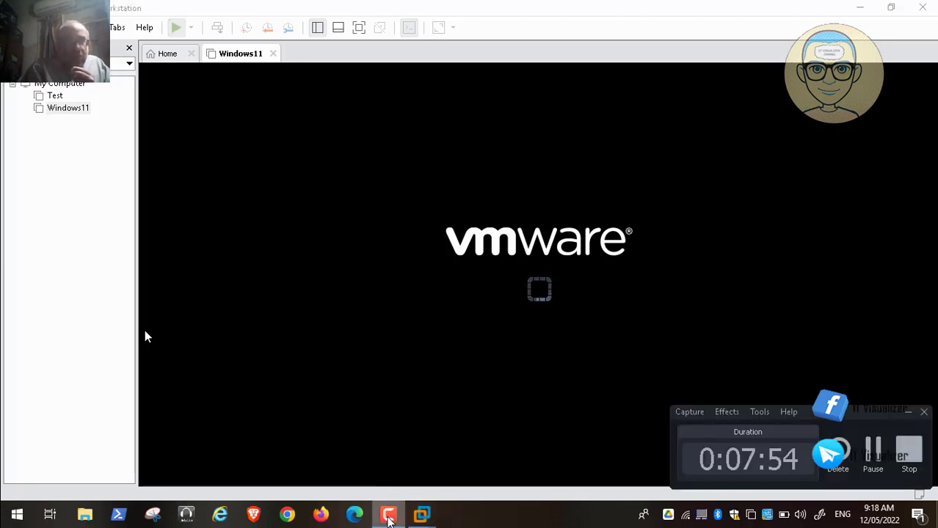
pyautogui.click(873, 455)
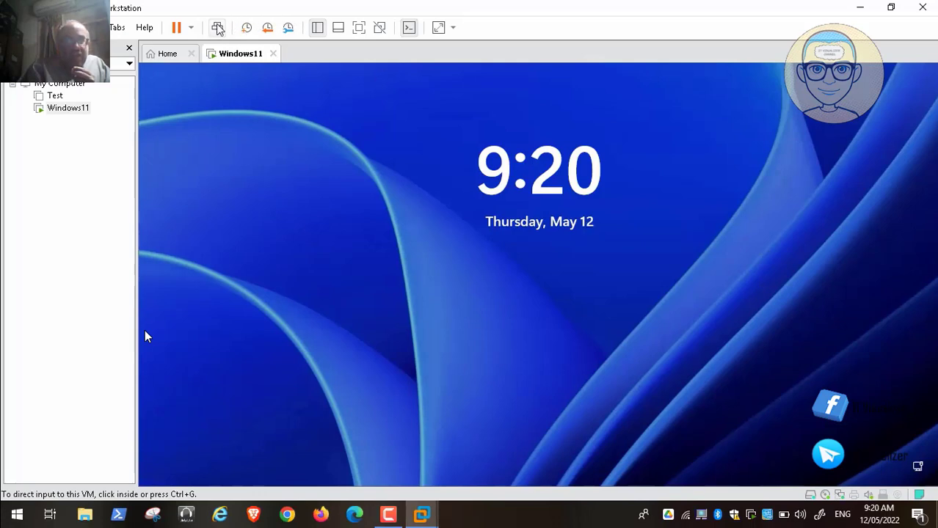
# Sign in to the Windows 11 guest with the account password.
pyautogui.click(218, 28)
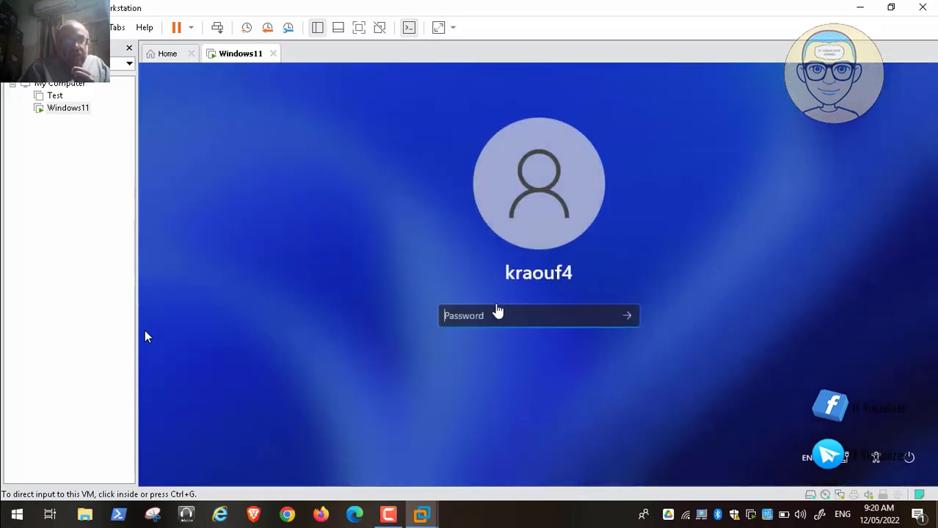
pyautogui.click(489, 321)
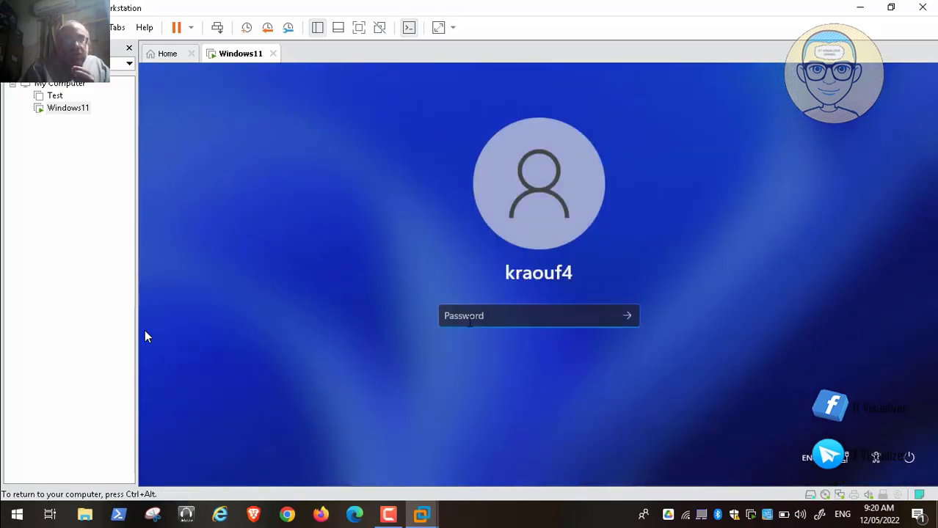
pyautogui.write('*****')
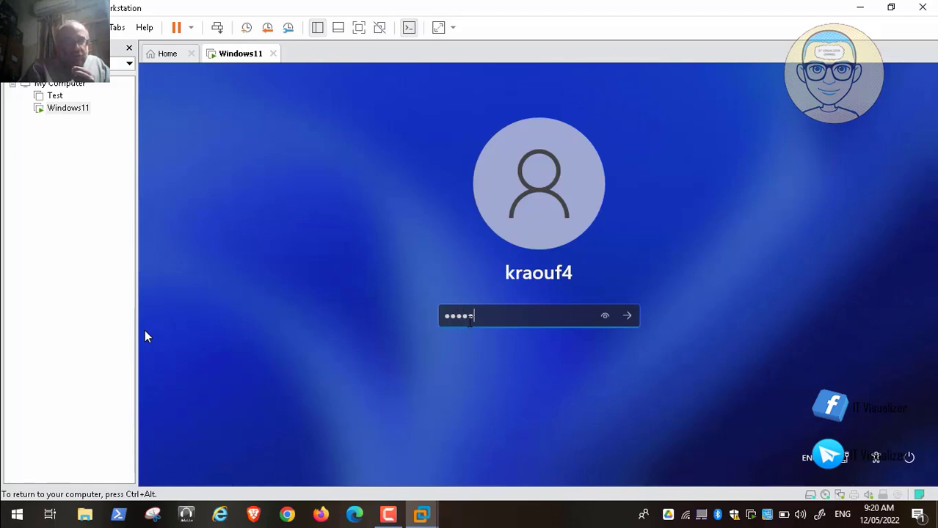
pyautogui.write('*****')
pyautogui.press('Return')
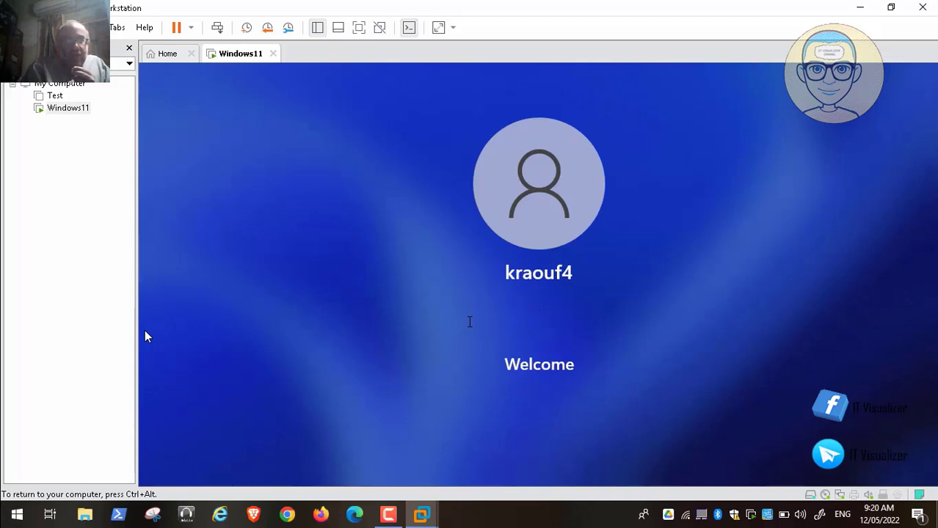
pyautogui.hotkey('ctrl', 'alt')
pyautogui.click(388, 514)
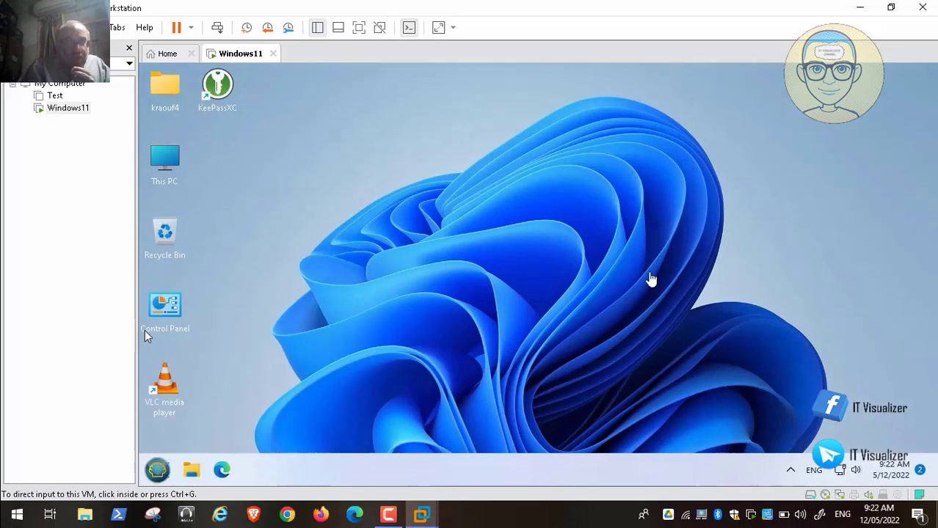
# Open This PC in the guest, decline KeePassXC update checks, and close KeePassXC.
pyautogui.click(214, 140)
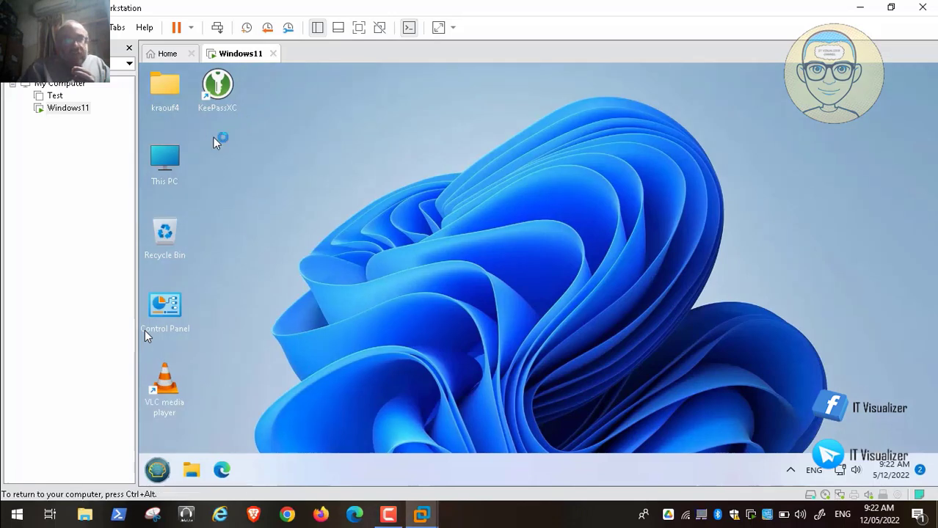
pyautogui.doubleClick(163, 157)
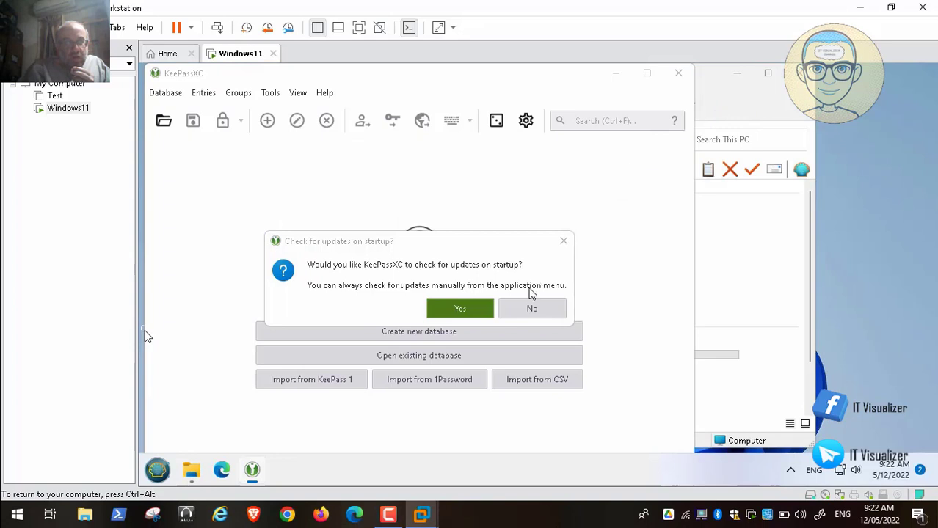
pyautogui.click(538, 310)
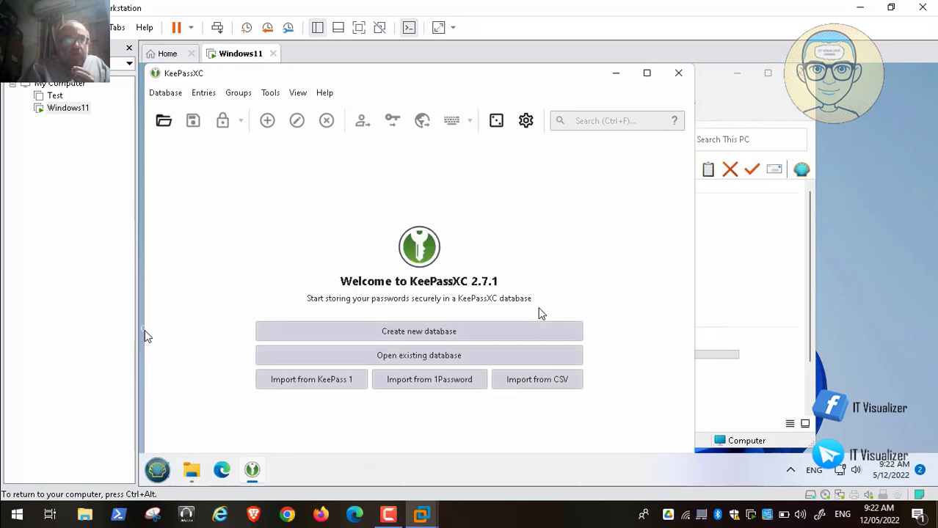
pyautogui.click(677, 76)
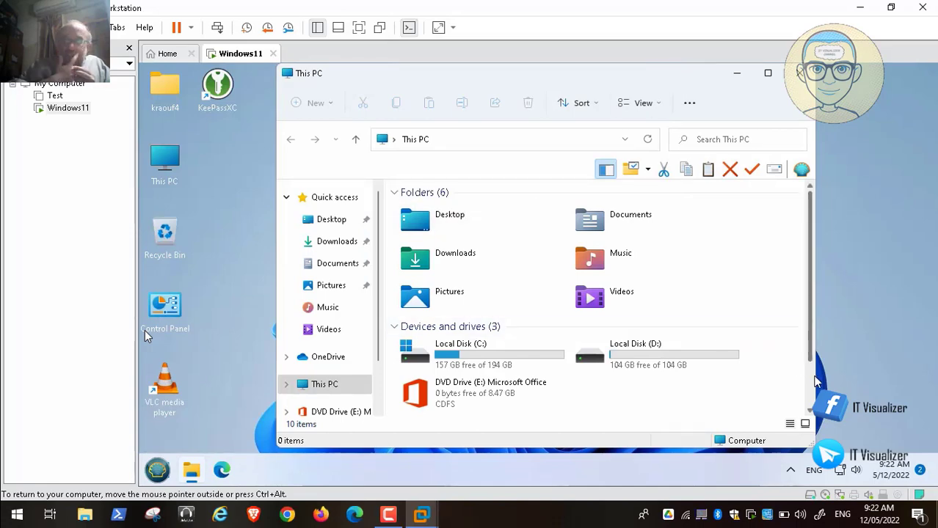
pyautogui.scroll(-2, 813, 397)
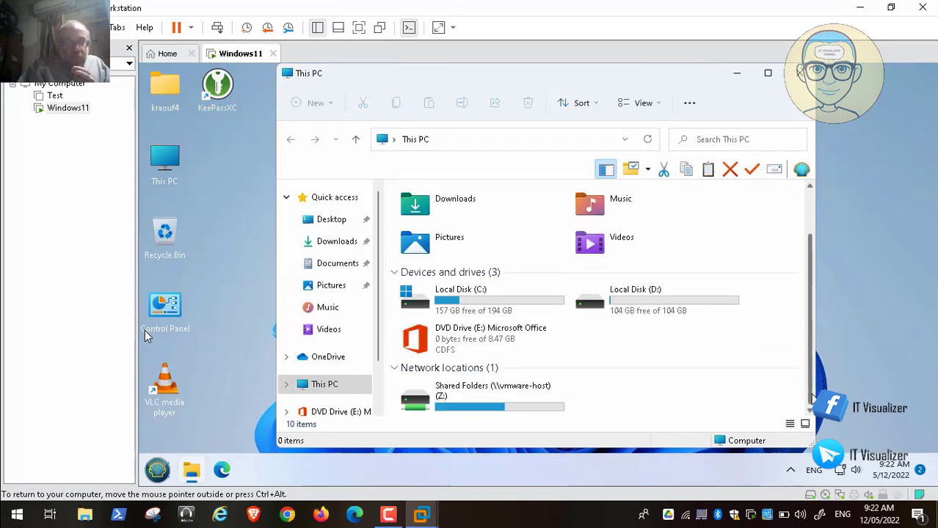
# Open Shared Folders (Z:) in the guest, then launch Task Manager from the security screen.
pyautogui.click(508, 405)
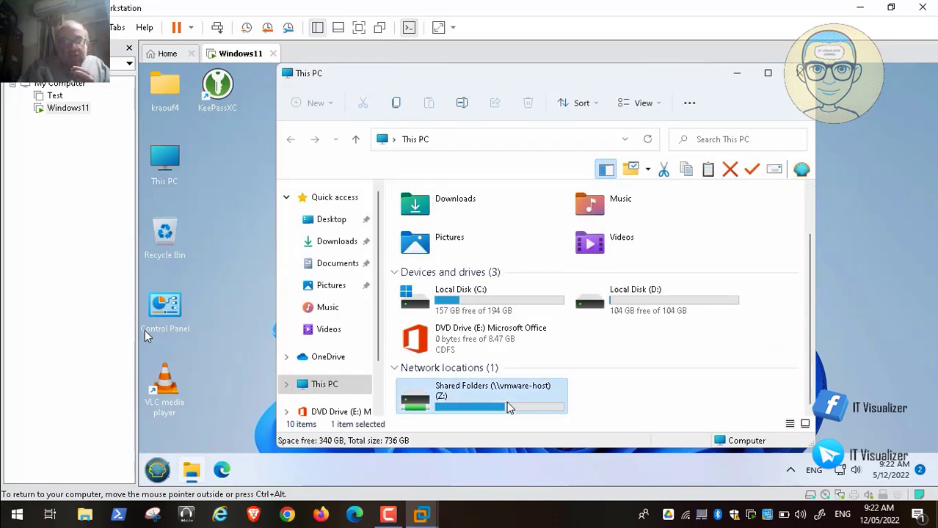
pyautogui.doubleClick(509, 408)
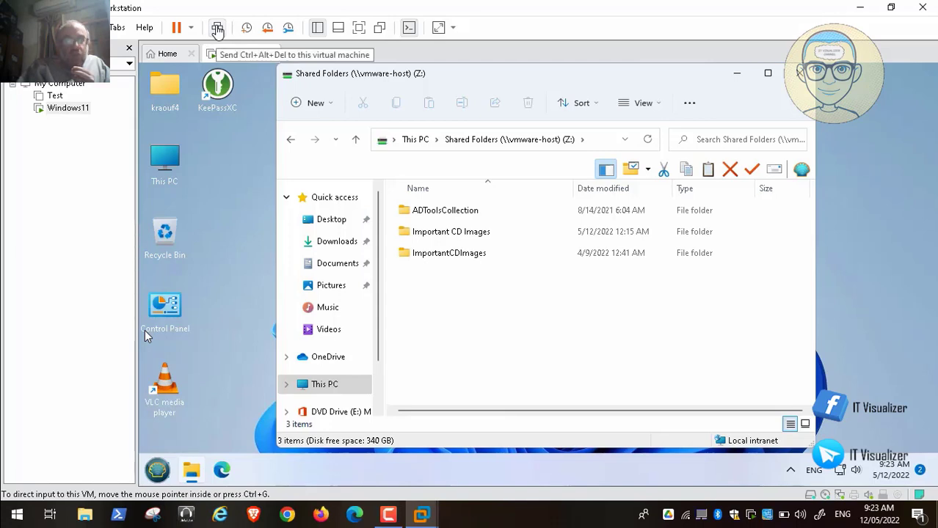
pyautogui.click(217, 28)
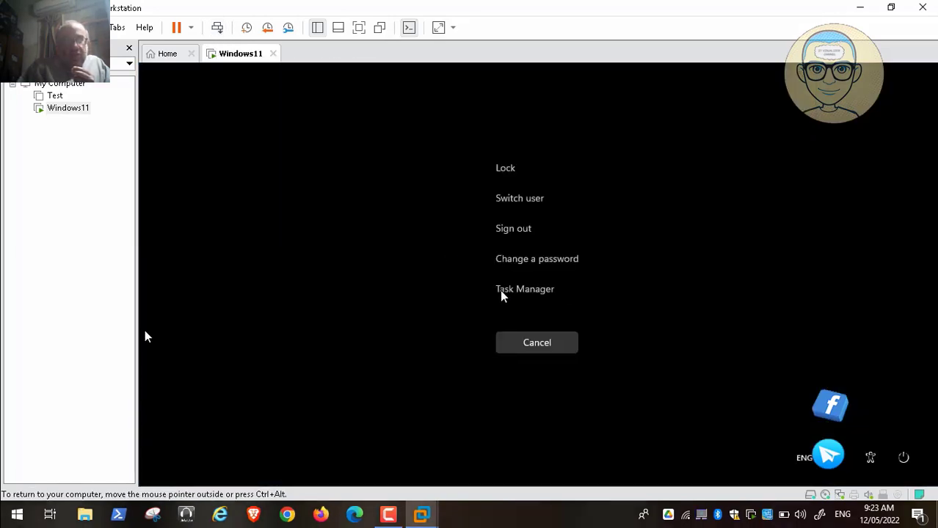
pyautogui.click(519, 291)
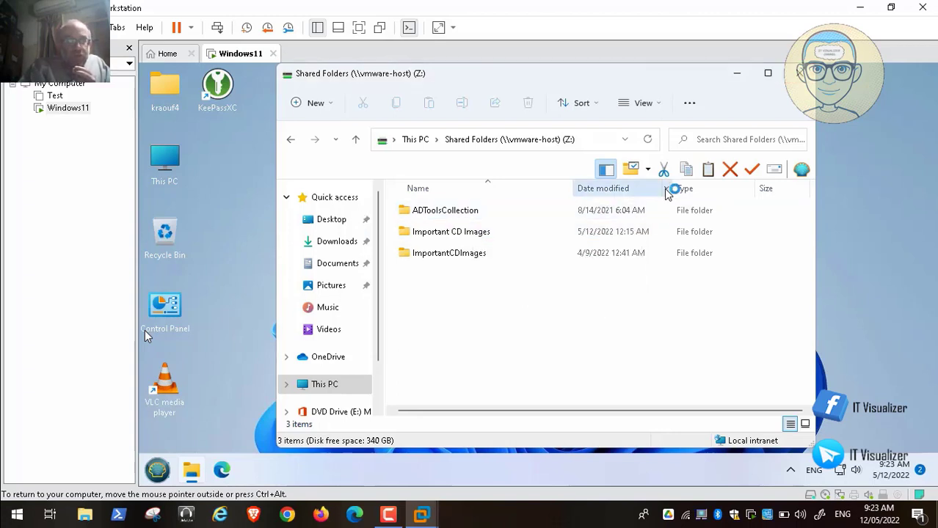
pyautogui.moveTo(12, 500)
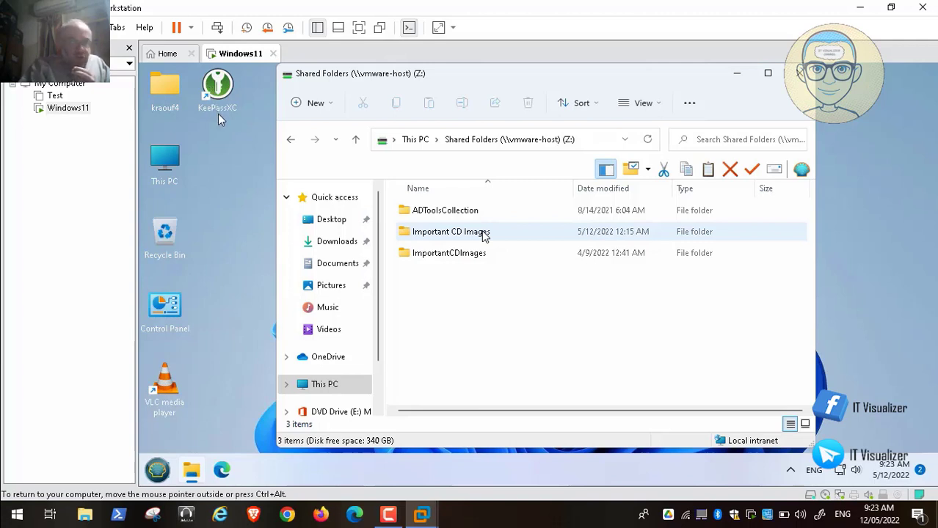
# Browse ADToolsCollection > The Red Alert > COVID-19 > DCDomain, which lists 20 items.
pyautogui.click(12, 500)
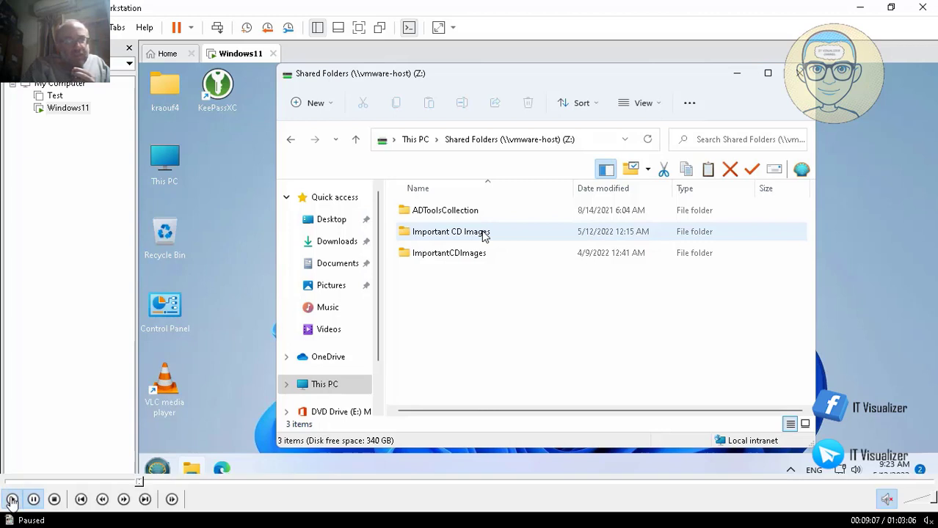
pyautogui.click(12, 500)
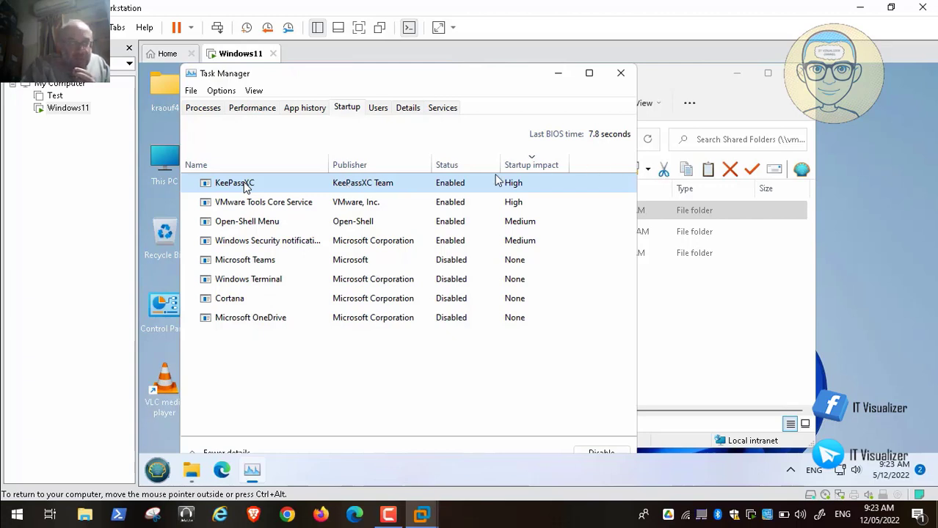
pyautogui.moveTo(205, 525)
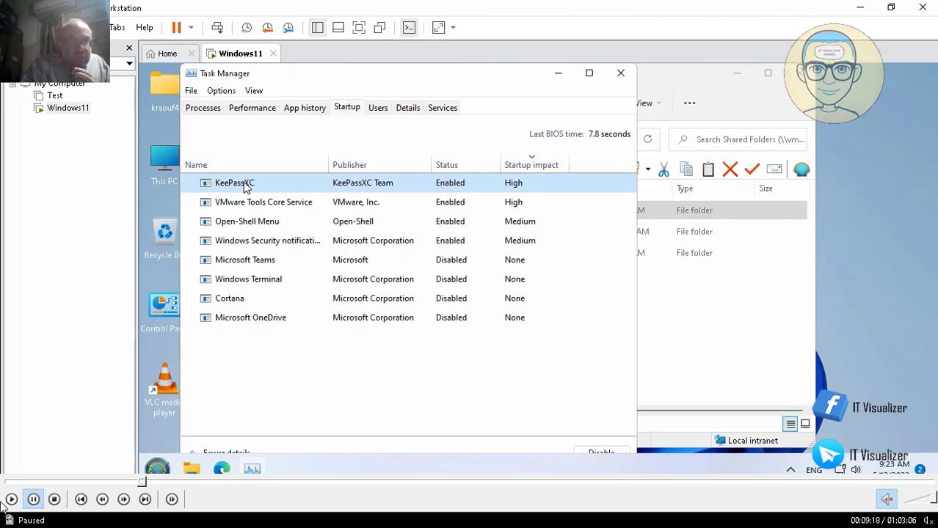
pyautogui.click(11, 499)
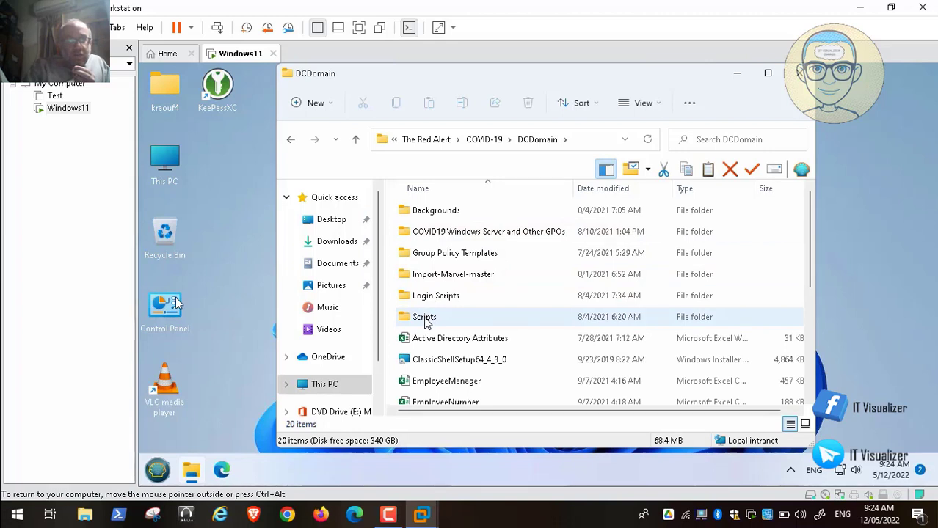
# Go into Backgrounds > Allies and view Background.jpg in Photos.
pyautogui.doubleClick(439, 213)
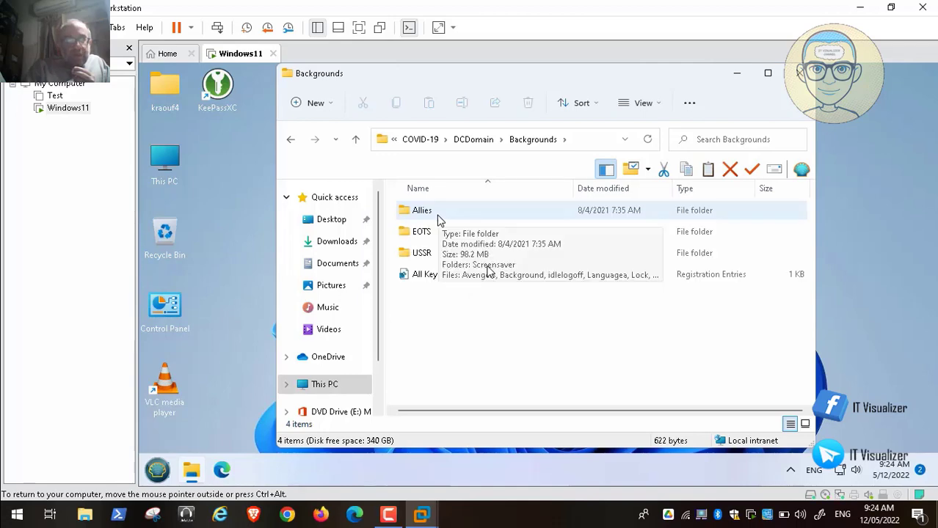
pyautogui.click(421, 213)
pyautogui.doubleClick(421, 213)
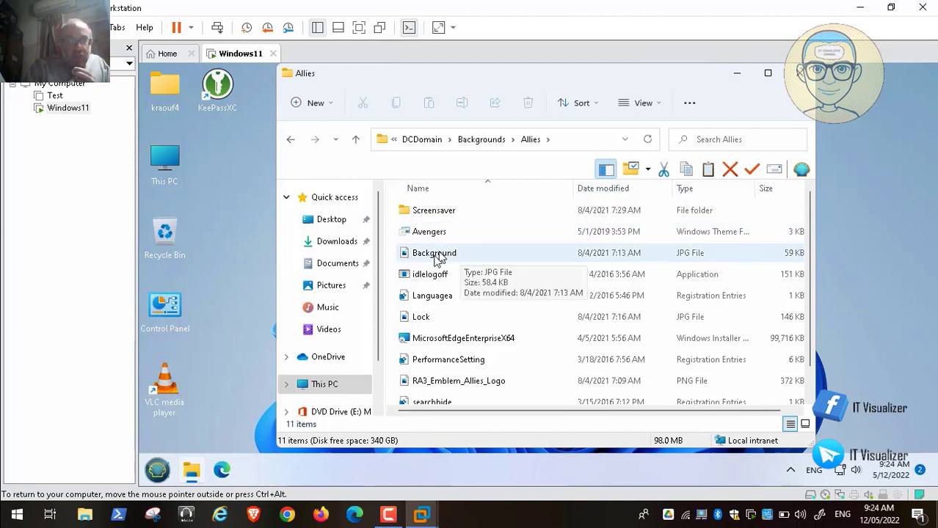
pyautogui.click(432, 257)
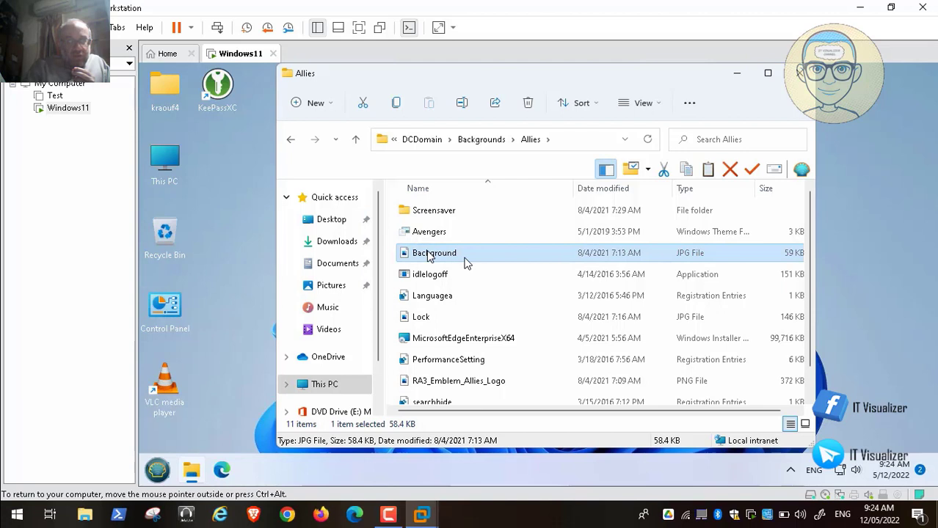
pyautogui.doubleClick(430, 254)
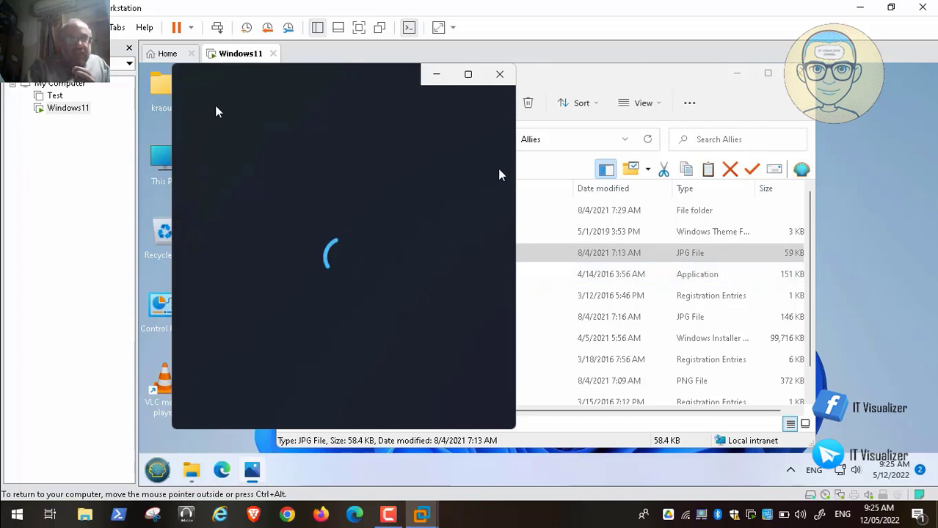
# Switch Photos to the Lock image, then close the viewer to return to ADToolsCollection.
pyautogui.click(387, 516)
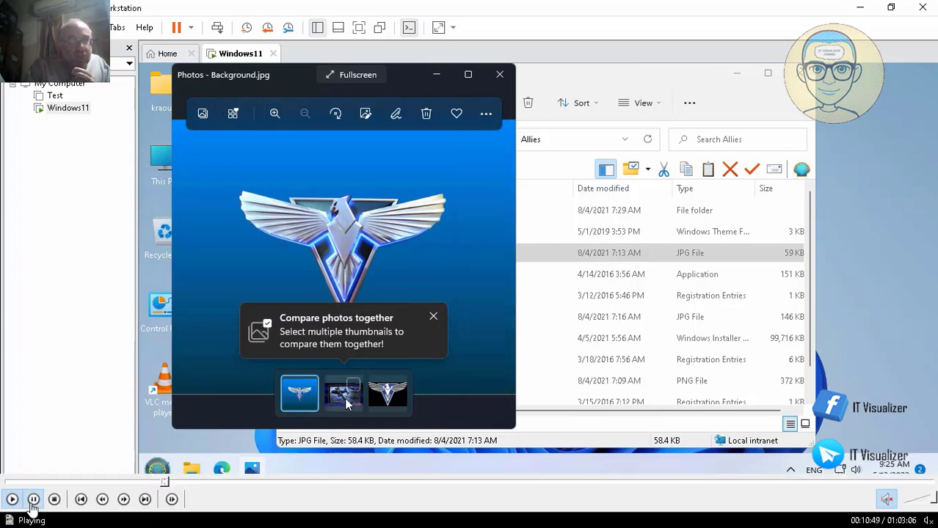
pyautogui.click(344, 398)
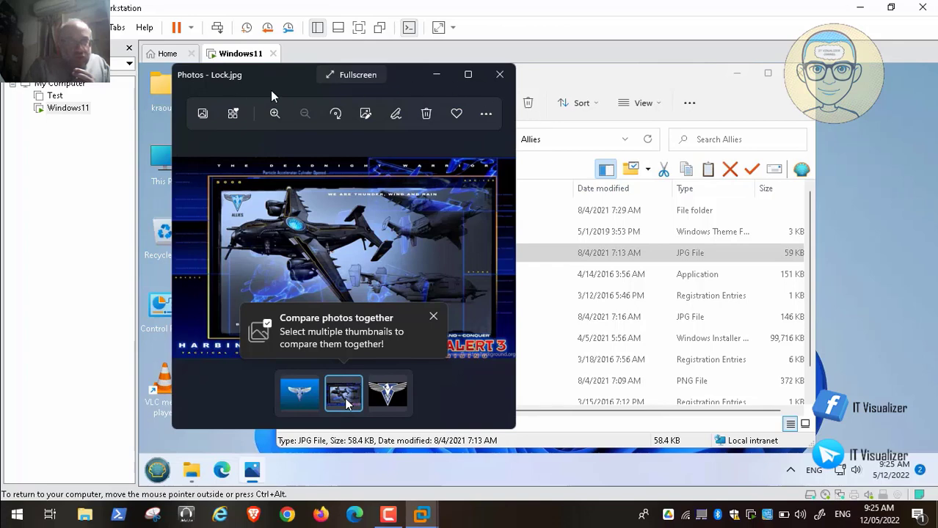
pyautogui.click(11, 503)
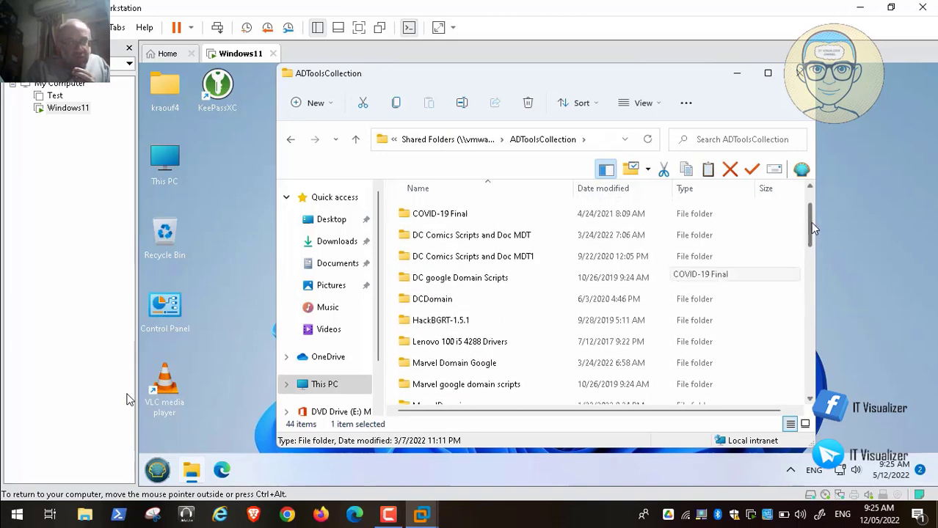
# Open Transformers > DCDomain from the ADToolsCollection folder.
pyautogui.moveTo(810, 223); pyautogui.dragTo(811, 287)
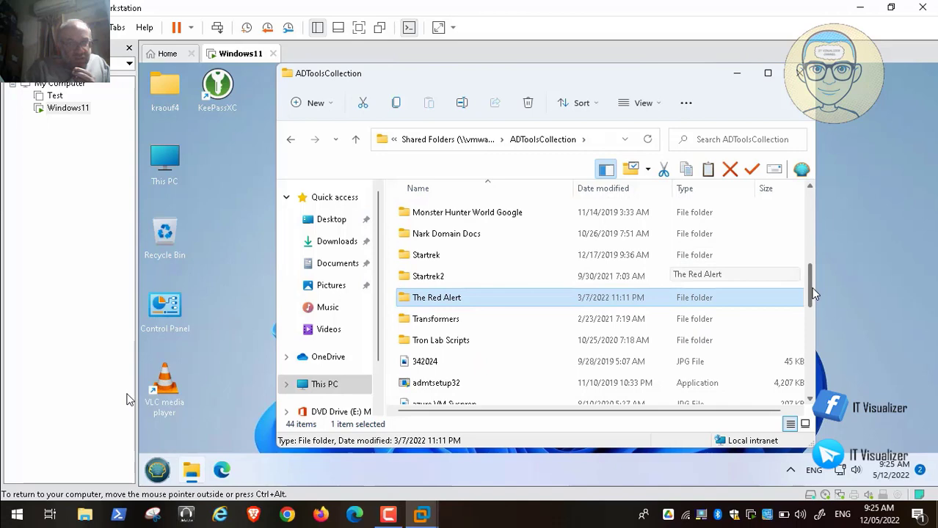
pyautogui.click(445, 325)
pyautogui.doubleClick(446, 325)
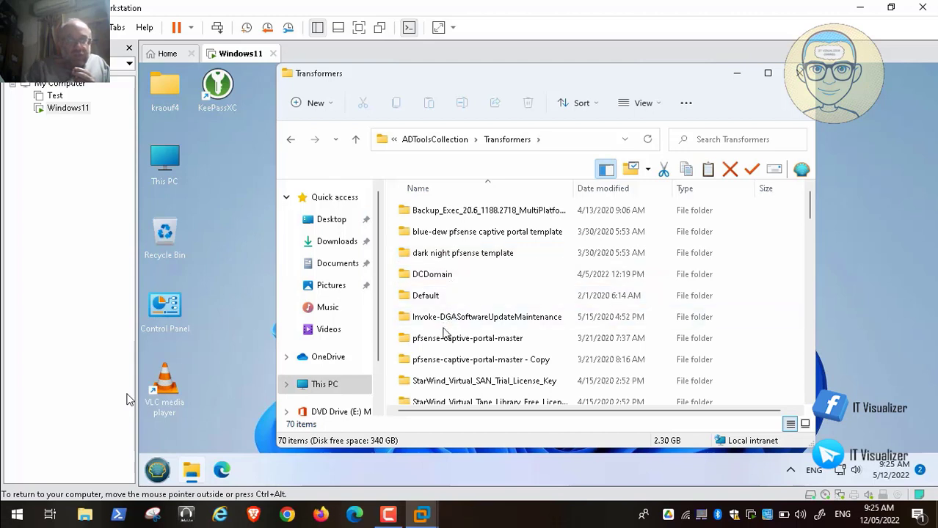
pyautogui.click(443, 278)
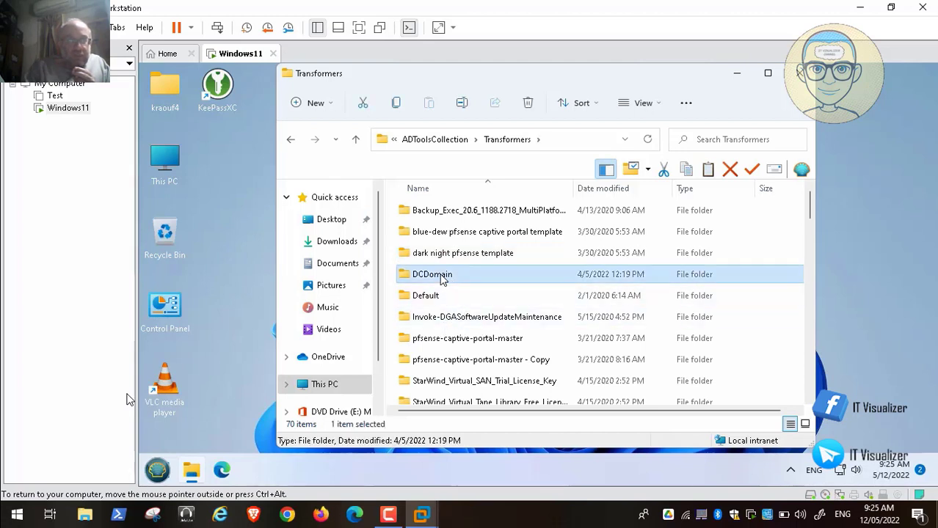
pyautogui.doubleClick(442, 278)
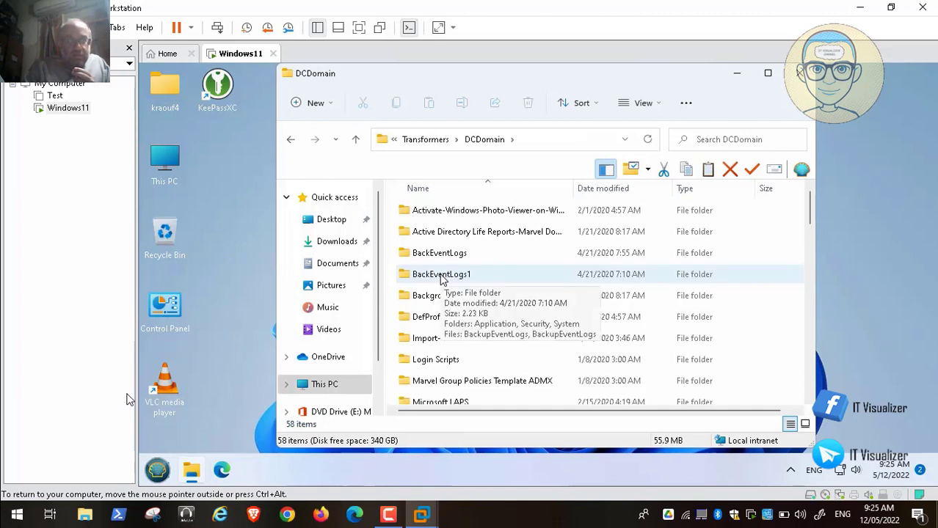
# Select the Activate Windows Photo Viewer folder together with oldcalcwin10.
pyautogui.click(470, 211)
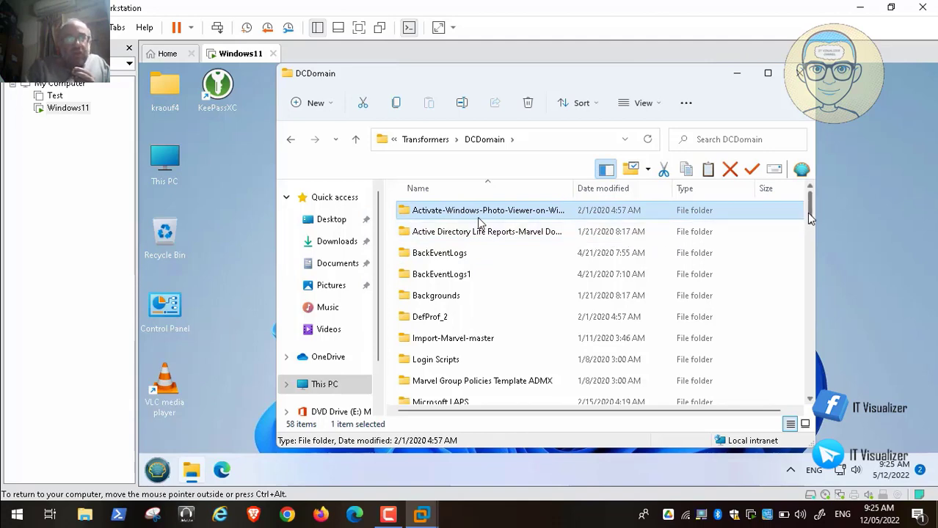
pyautogui.scroll(-1, 810, 223)
pyautogui.scroll(-2, 810, 222)
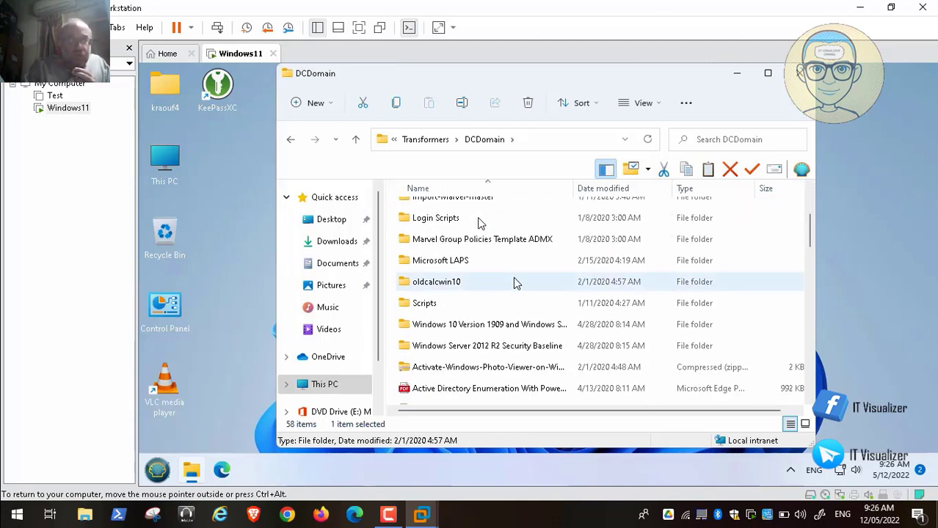
pyautogui.keyDown('ctrl'); pyautogui.click(455, 288); pyautogui.keyUp('ctrl')
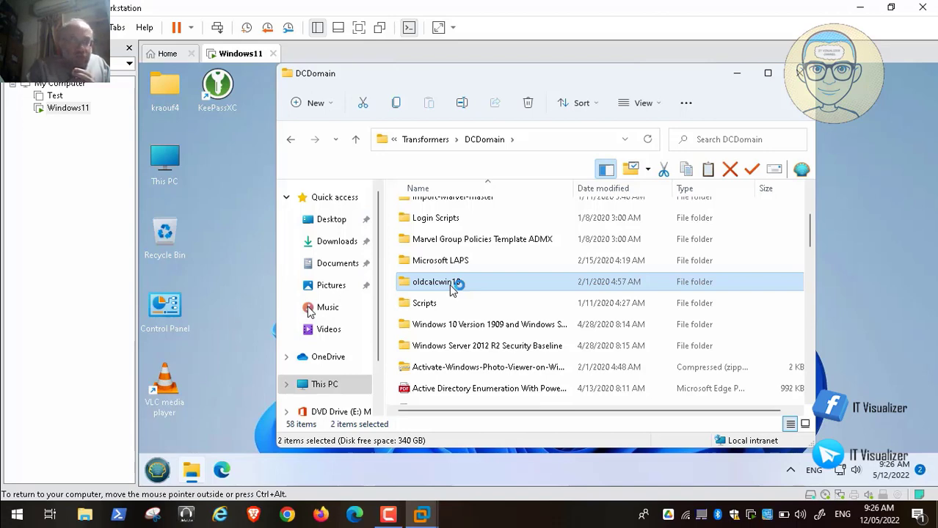
# Launch Calculator by searching 'calc' in Start, look at it, then close it.
pyautogui.doubleClick(413, 262)
pyautogui.click(9, 522)
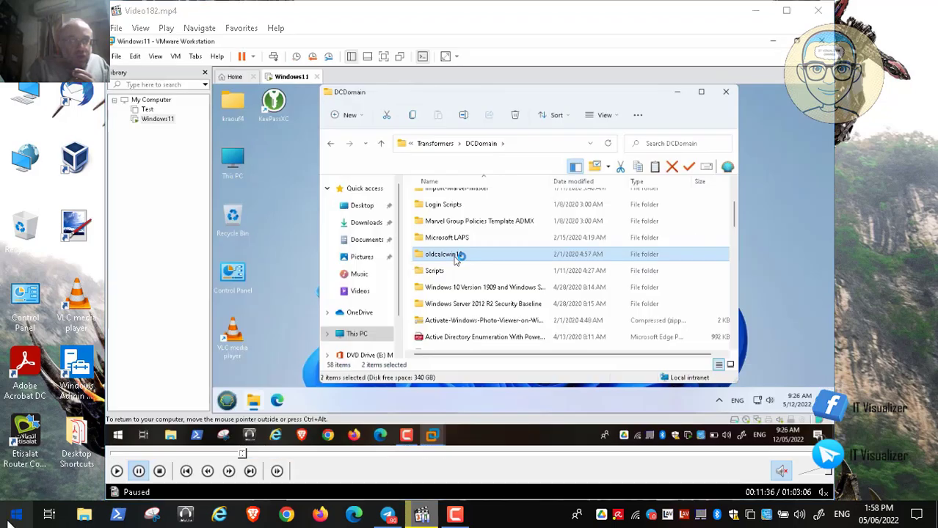
pyautogui.write('c')
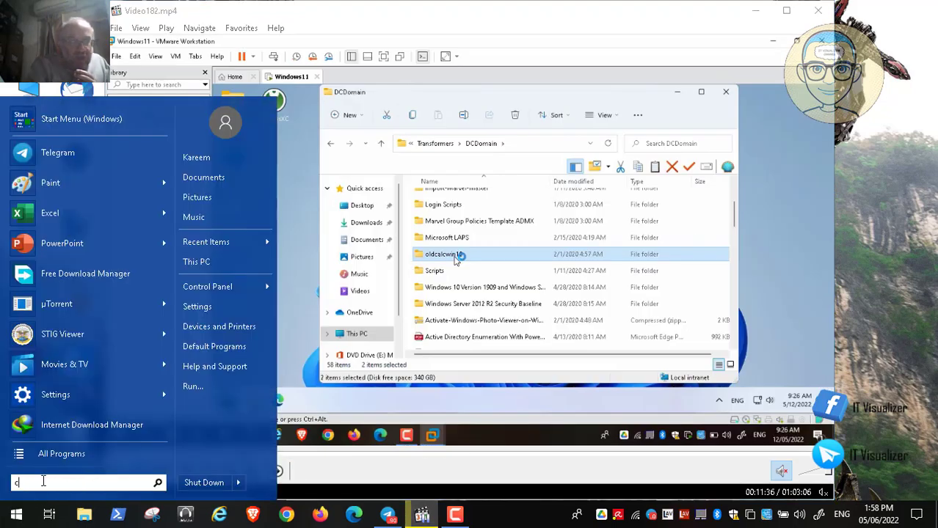
pyautogui.write('alc')
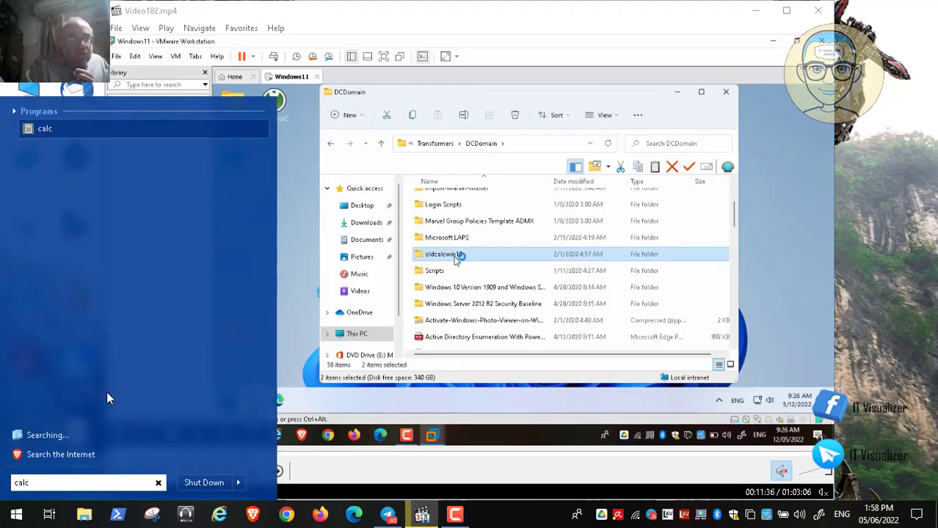
pyautogui.click(42, 130)
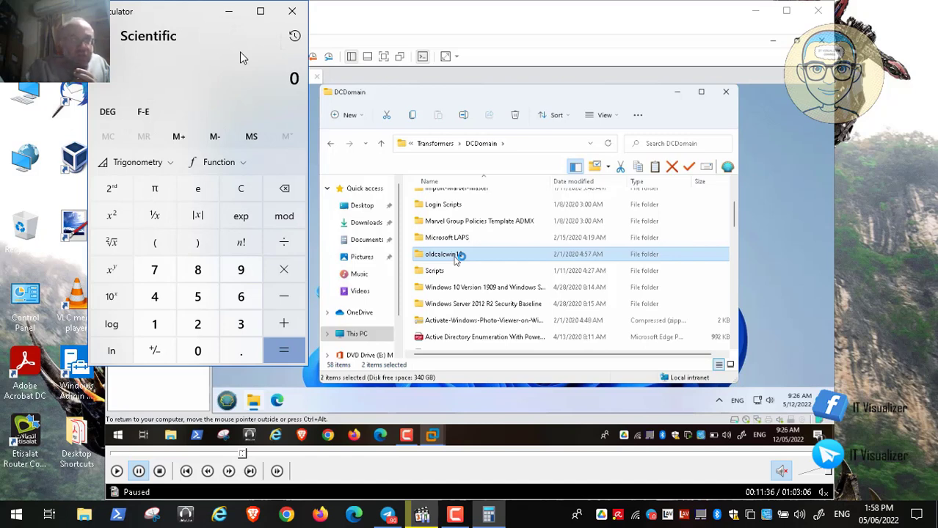
pyautogui.click(296, 15)
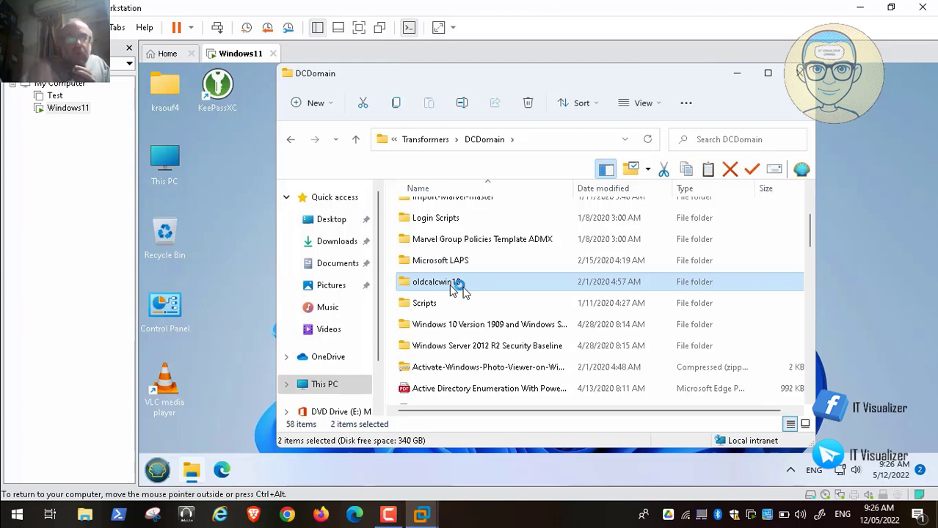
# Bring up the context menu for the selected oldcalcwin10 and Photo Viewer folders.
pyautogui.moveTo(60, 502)
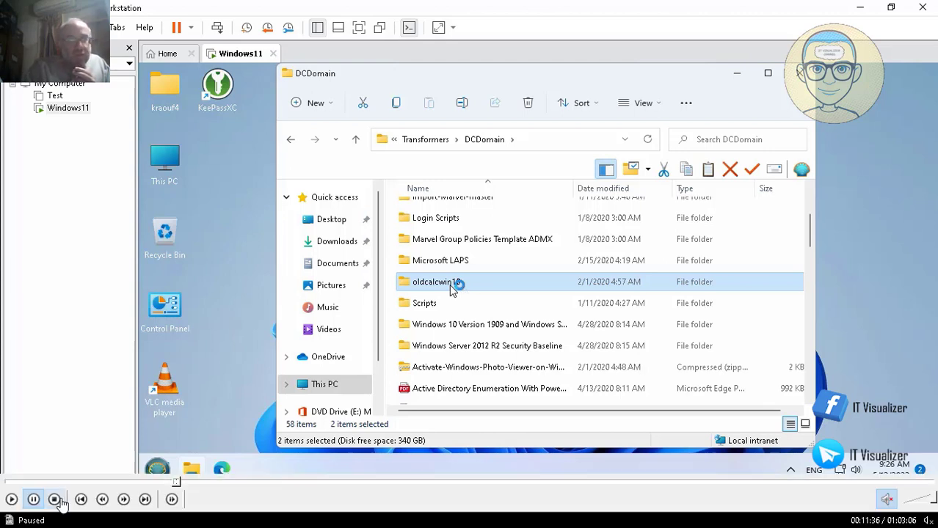
pyautogui.click(11, 500)
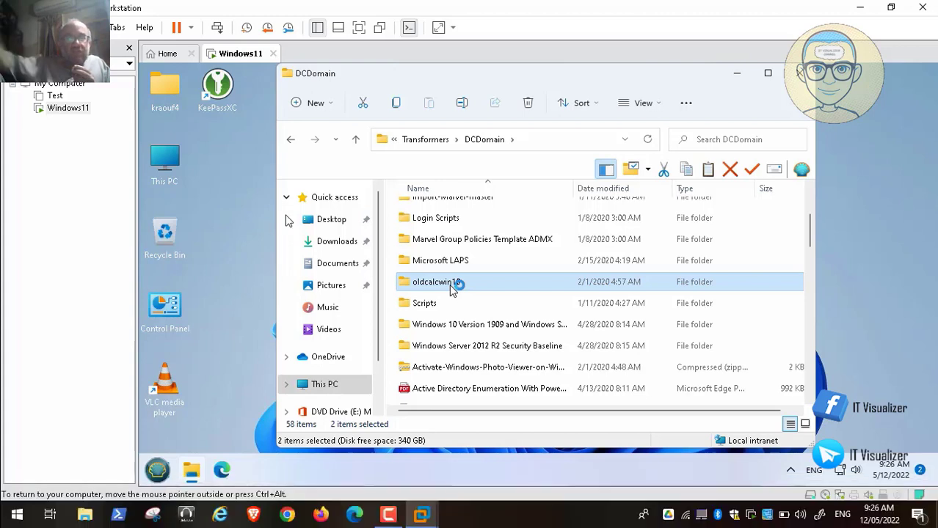
pyautogui.rightClick(453, 289)
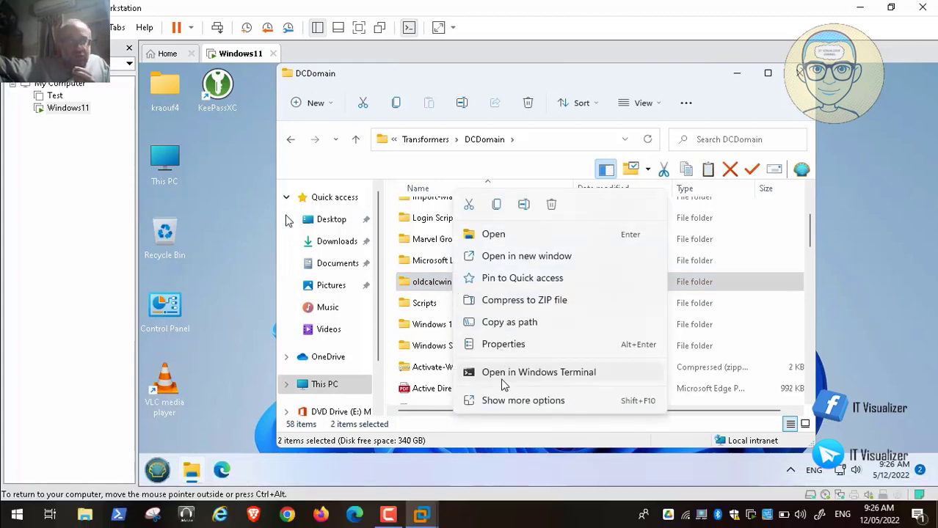
# Copy both folders, paste them onto Local Disk (D:), then open Activate Windows Photo Viewer.
pyautogui.click(499, 205)
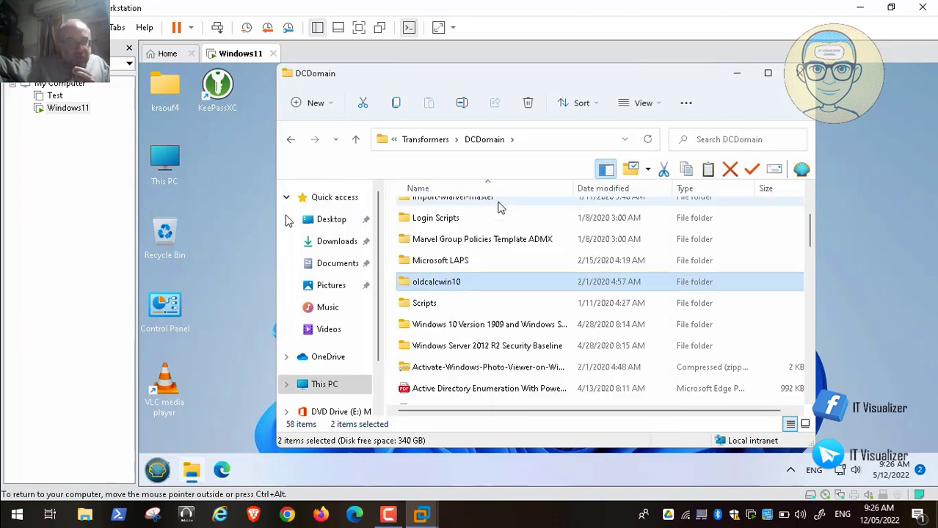
pyautogui.click(323, 384)
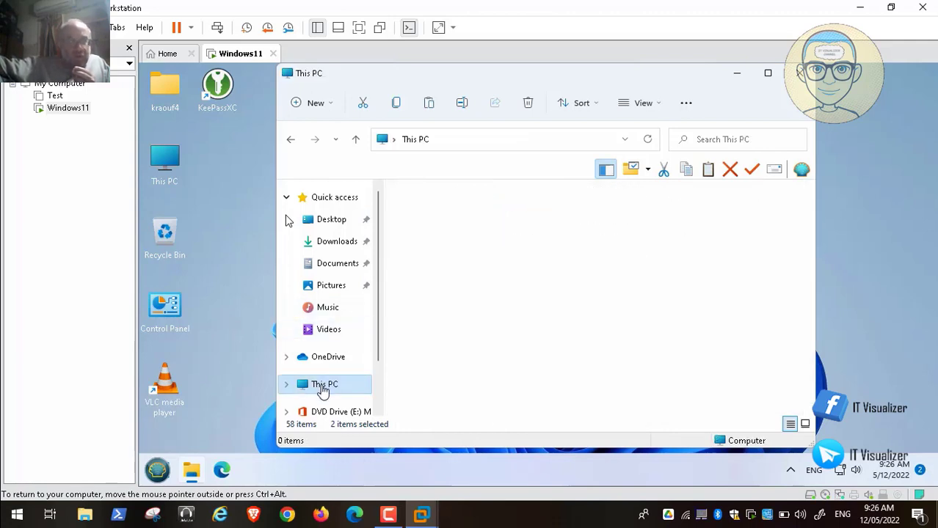
pyautogui.doubleClick(610, 298)
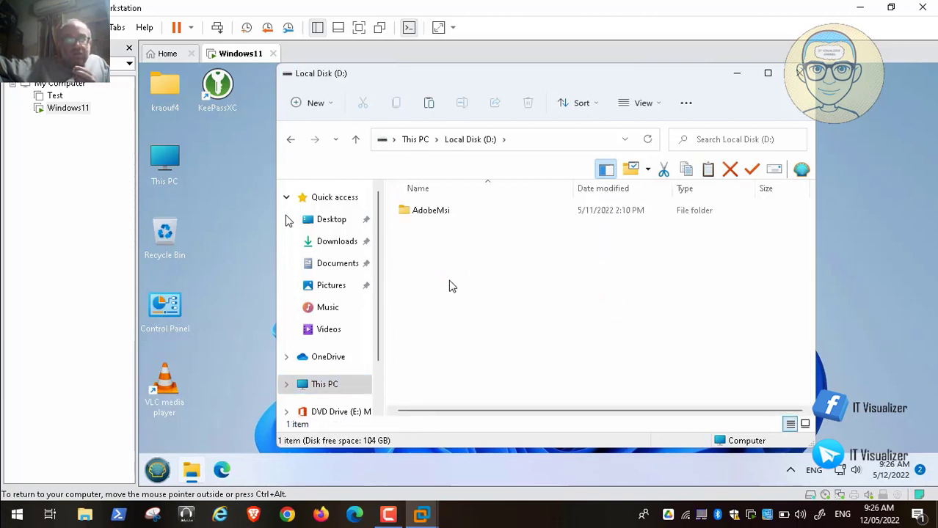
pyautogui.rightClick(451, 286)
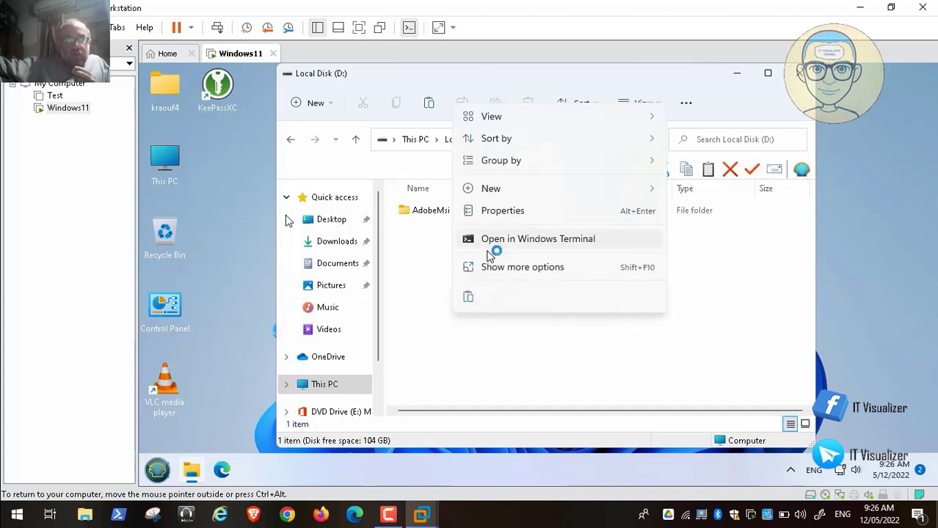
pyautogui.click(470, 298)
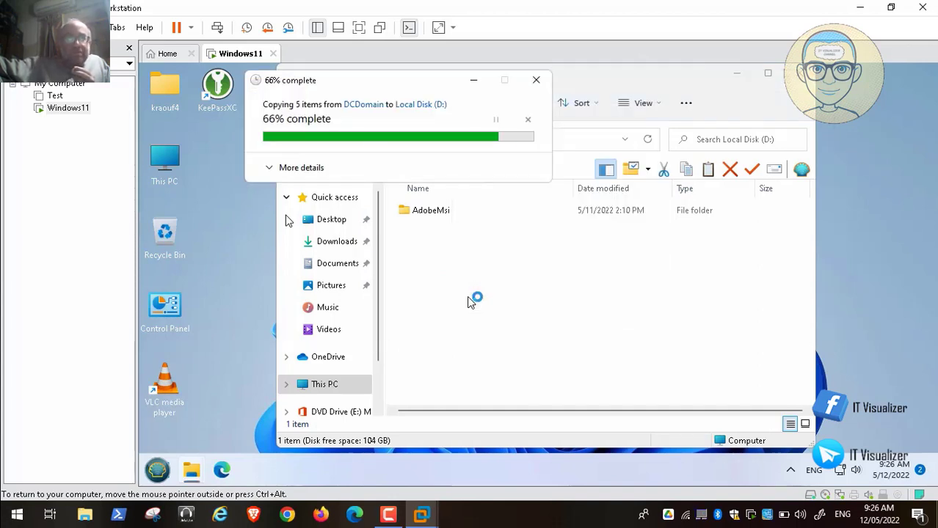
pyautogui.click(518, 295)
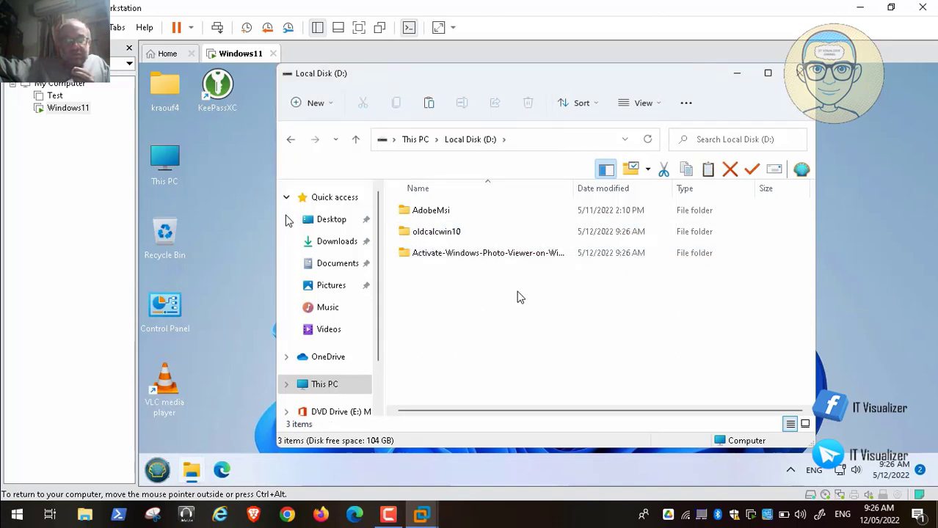
pyautogui.doubleClick(467, 255)
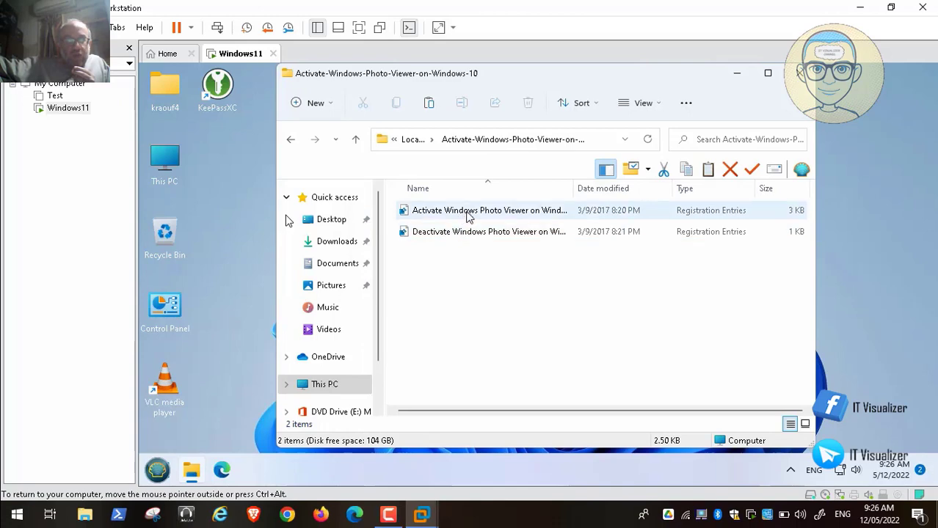
# Run the Activate Windows Photo Viewer .reg file, approving UAC and the Registry Editor prompts.
pyautogui.click(464, 212)
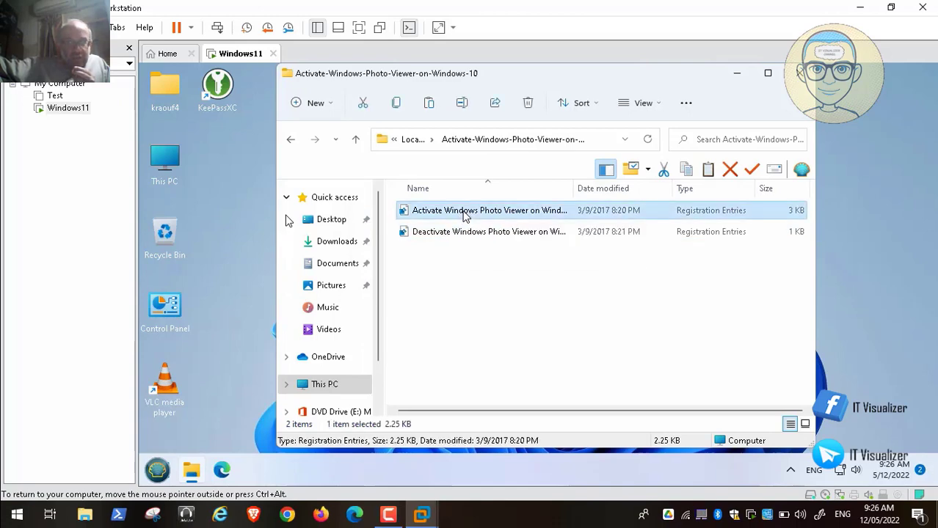
pyautogui.doubleClick(463, 213)
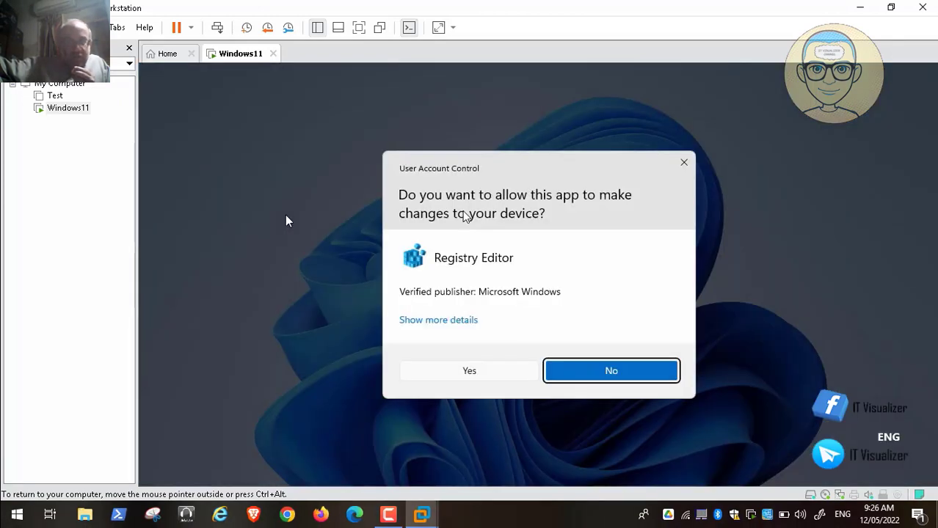
pyautogui.click(469, 374)
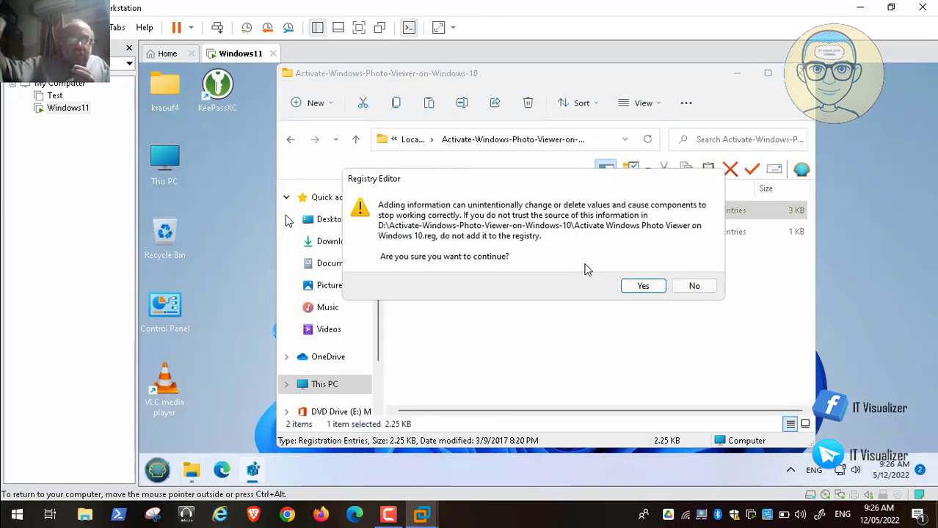
pyautogui.click(643, 288)
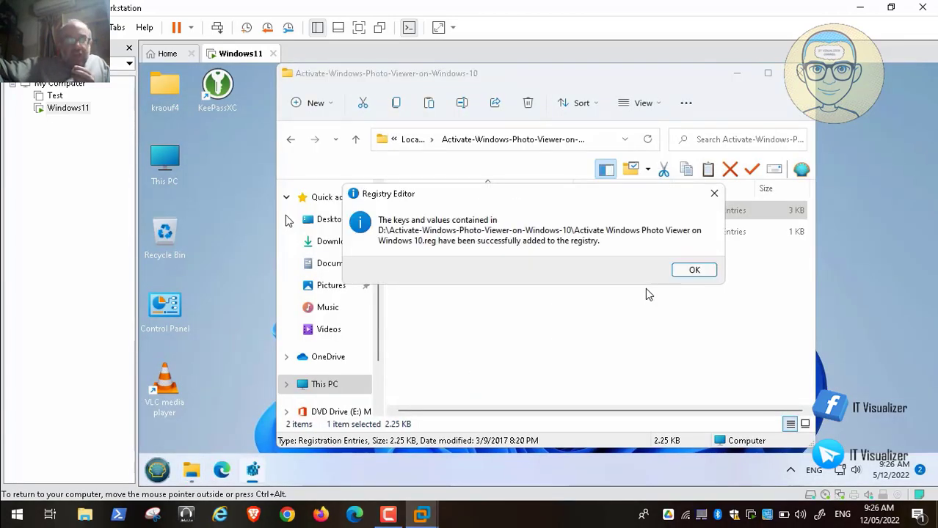
pyautogui.click(703, 270)
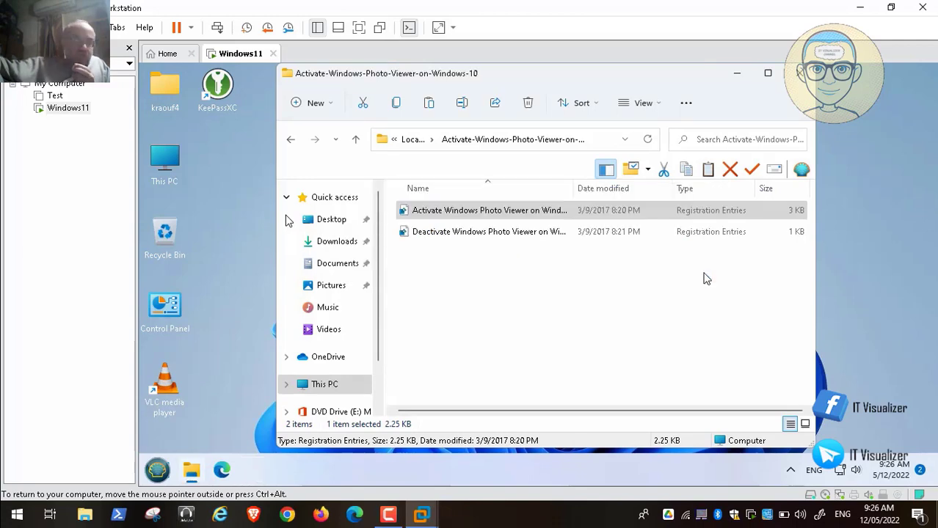
# Browse Network > vmware-host > Shared Folders in the guest's File Explorer.
pyautogui.scroll(-1, 359, 367)
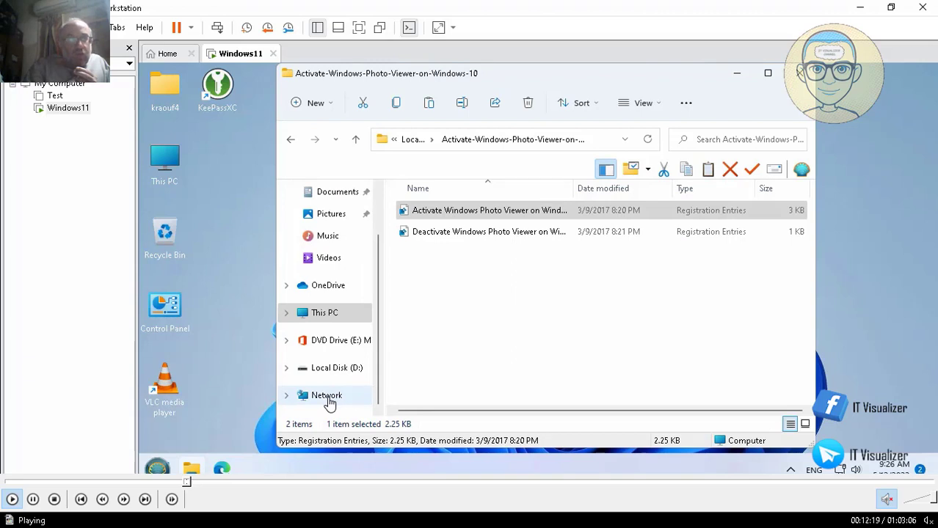
pyautogui.click(328, 397)
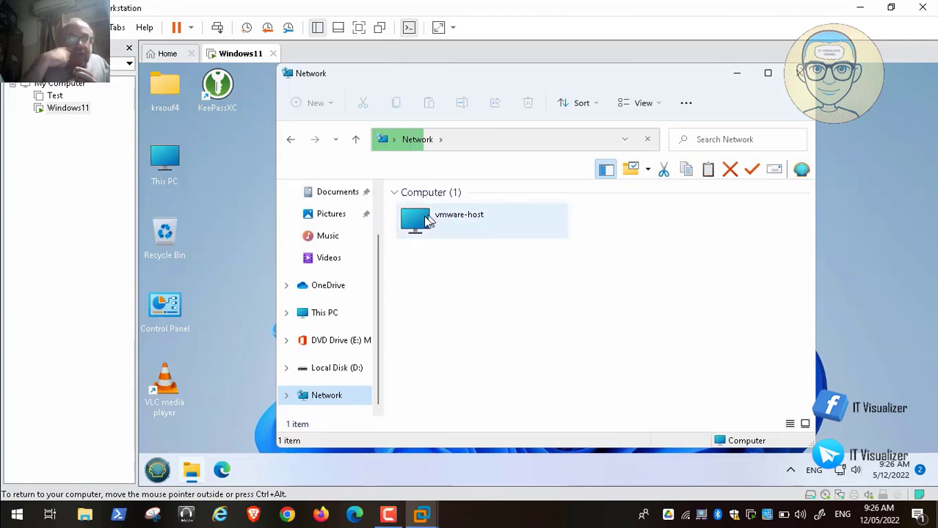
pyautogui.doubleClick(445, 218)
pyautogui.click(433, 209)
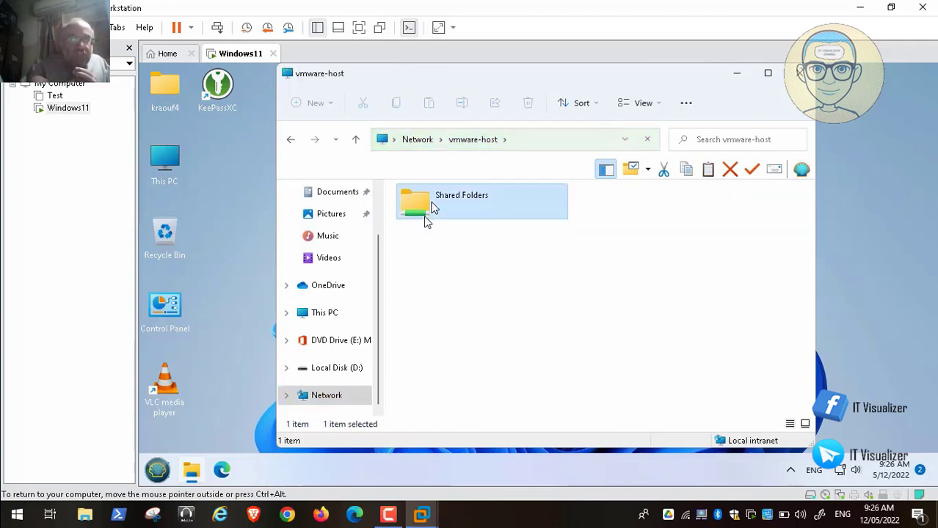
pyautogui.doubleClick(433, 209)
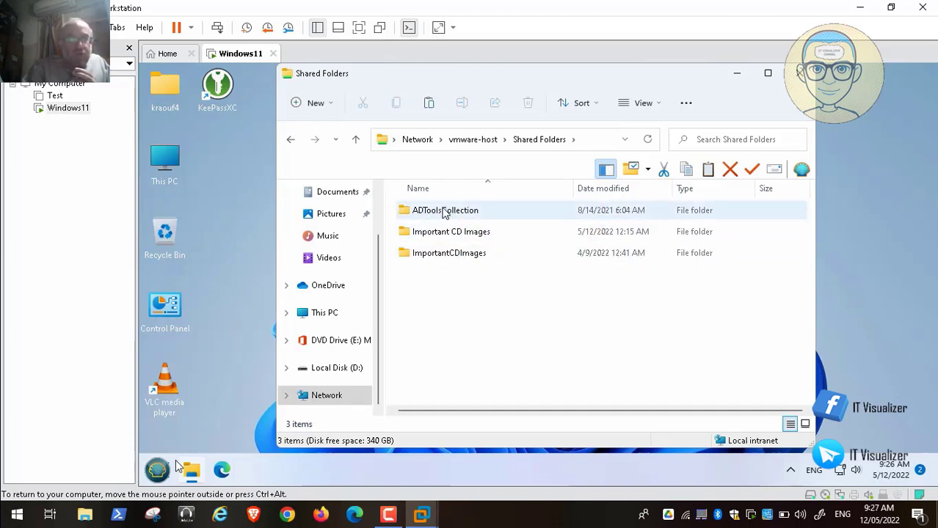
# Seek back and forth along the video's playback timeline.
pyautogui.click(197, 483)
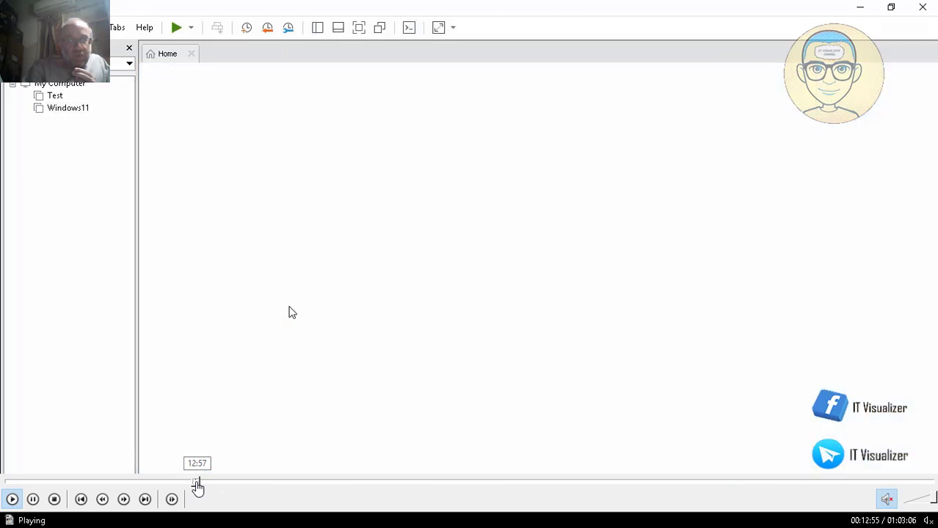
pyautogui.click(202, 484)
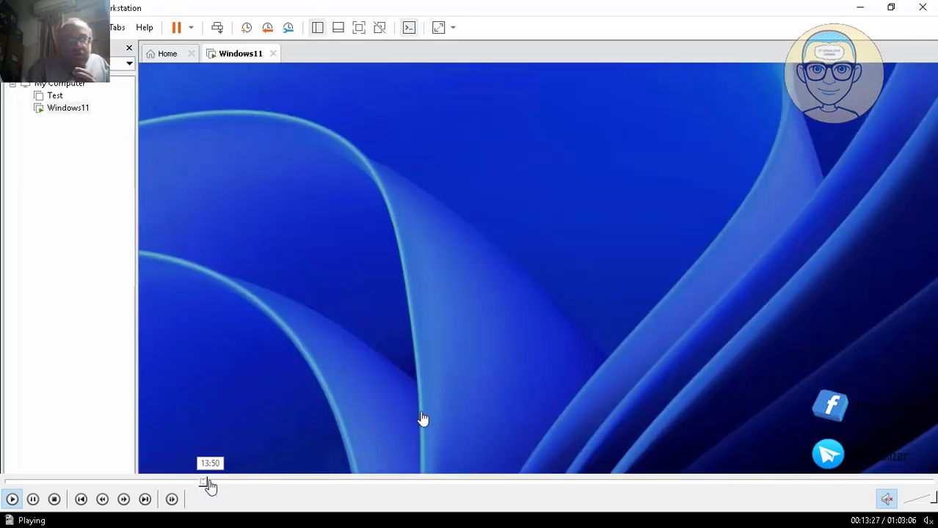
pyautogui.click(210, 484)
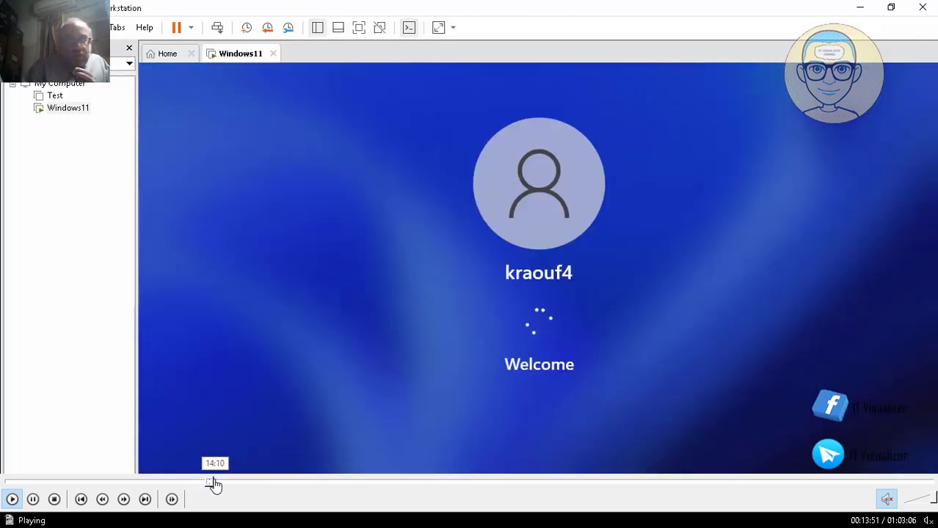
pyautogui.click(215, 484)
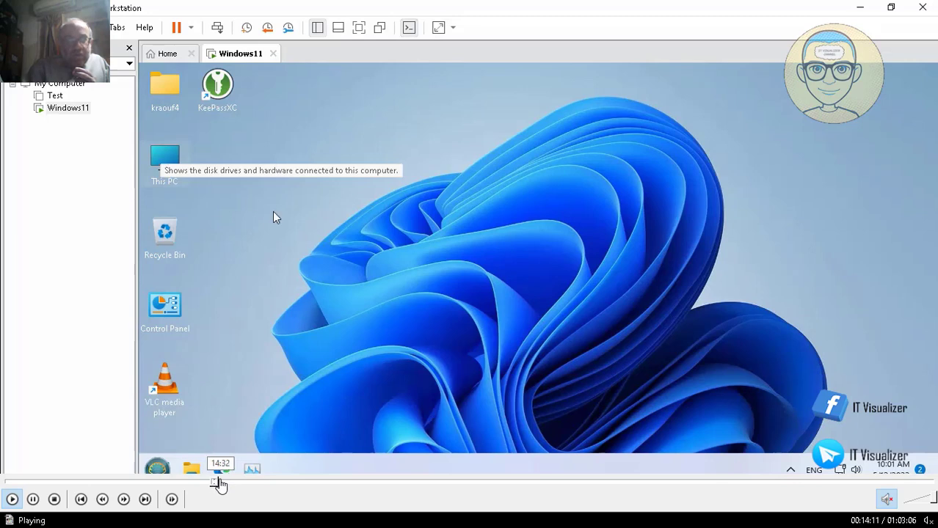
pyautogui.click(236, 485)
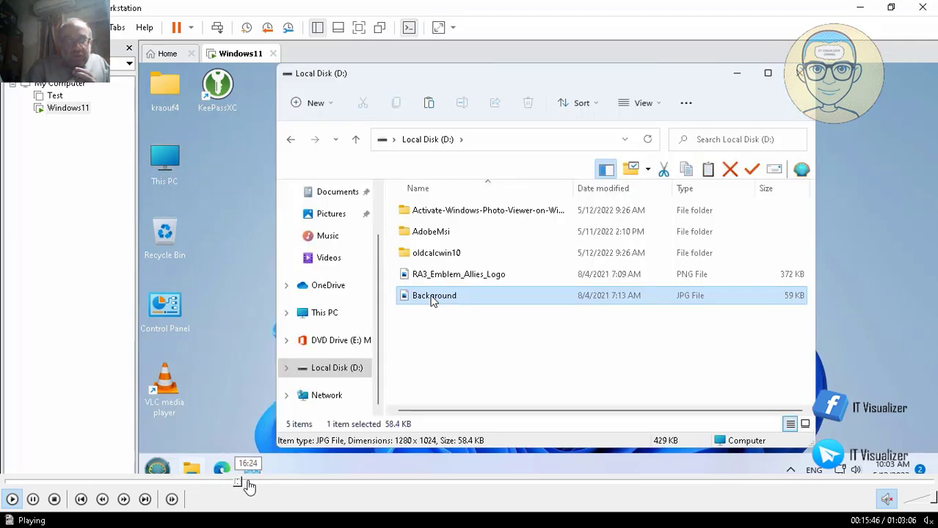
pyautogui.click(258, 484)
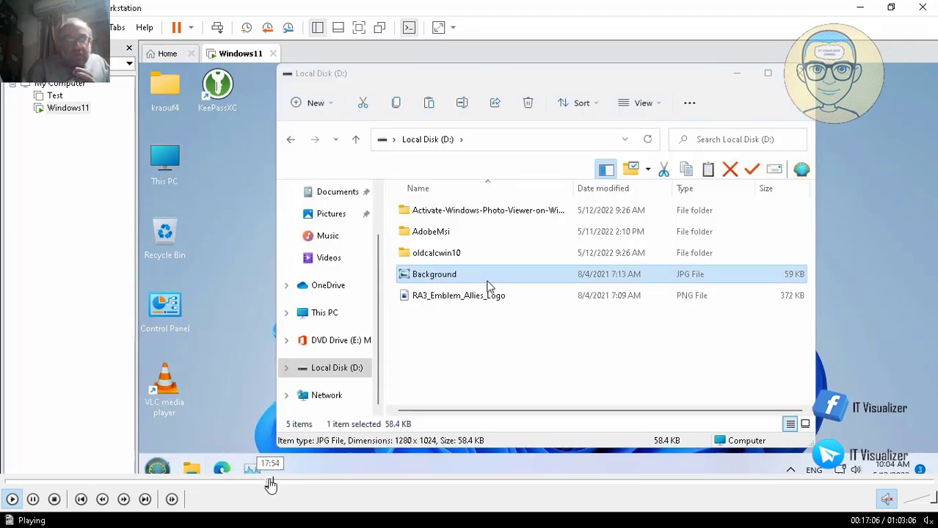
pyautogui.click(271, 484)
pyautogui.click(258, 485)
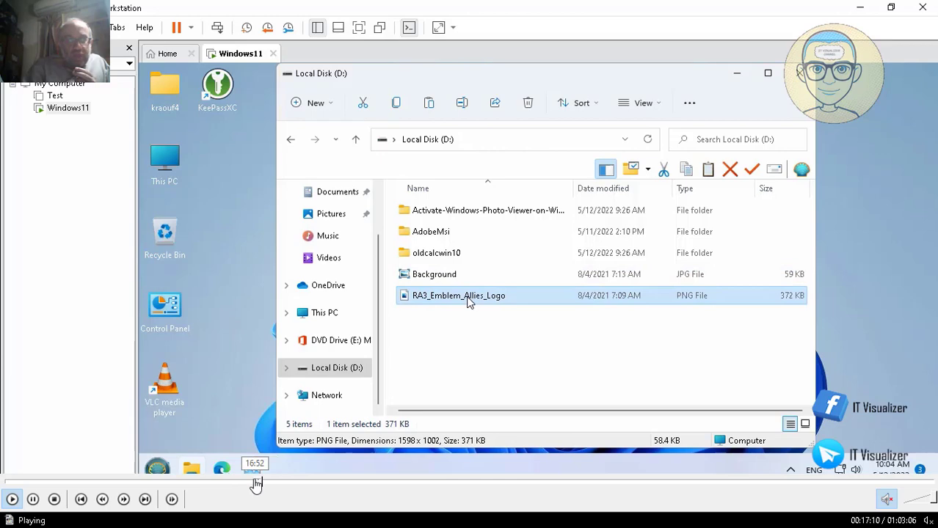
pyautogui.click(255, 483)
pyautogui.click(247, 484)
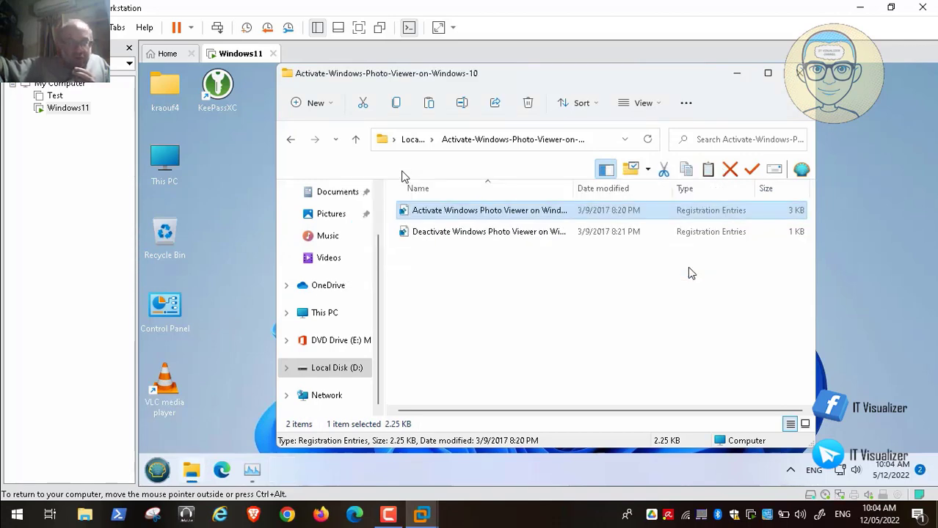
# Show Local Disk (D:) and open the context menu for the Background JPG.
pyautogui.click(339, 366)
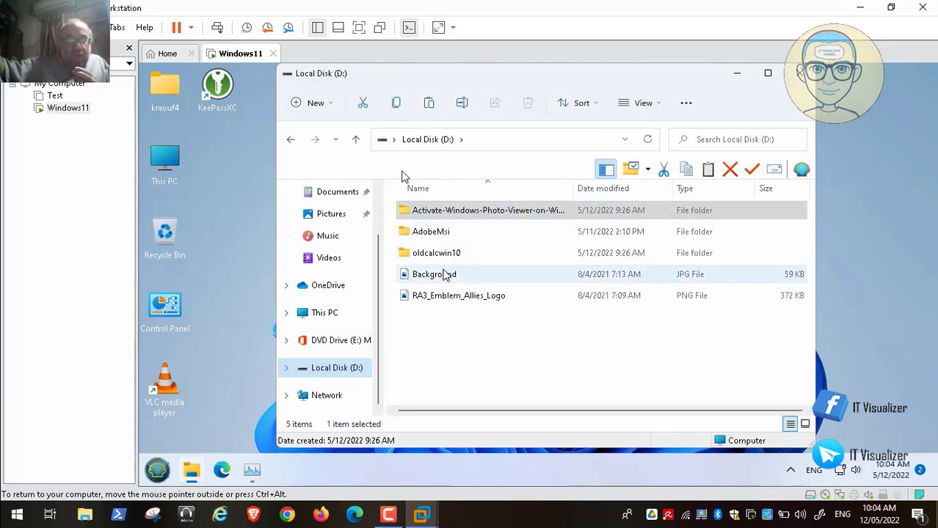
pyautogui.rightClick(444, 275)
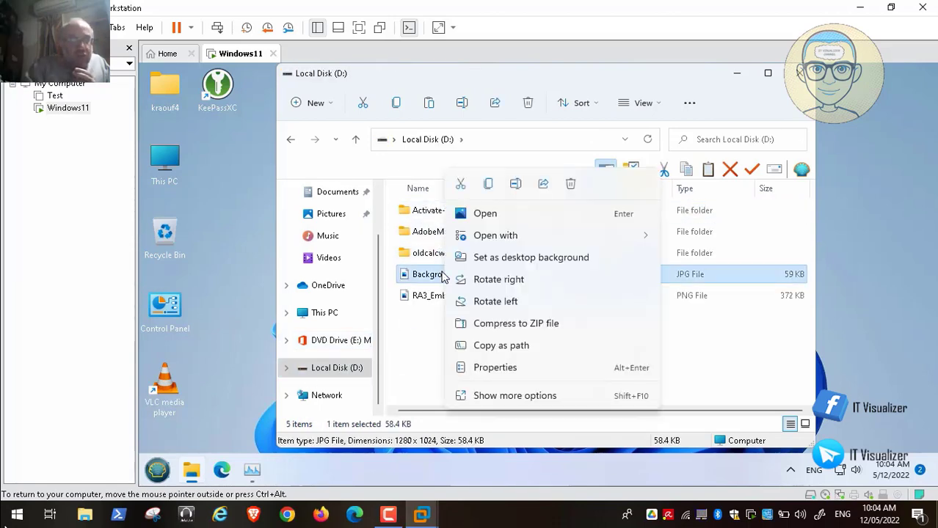
pyautogui.moveTo(37, 503)
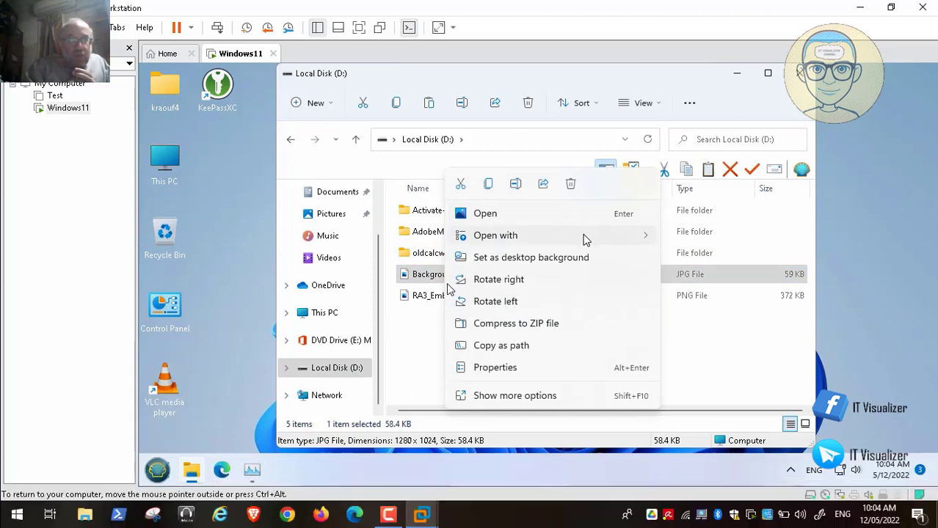
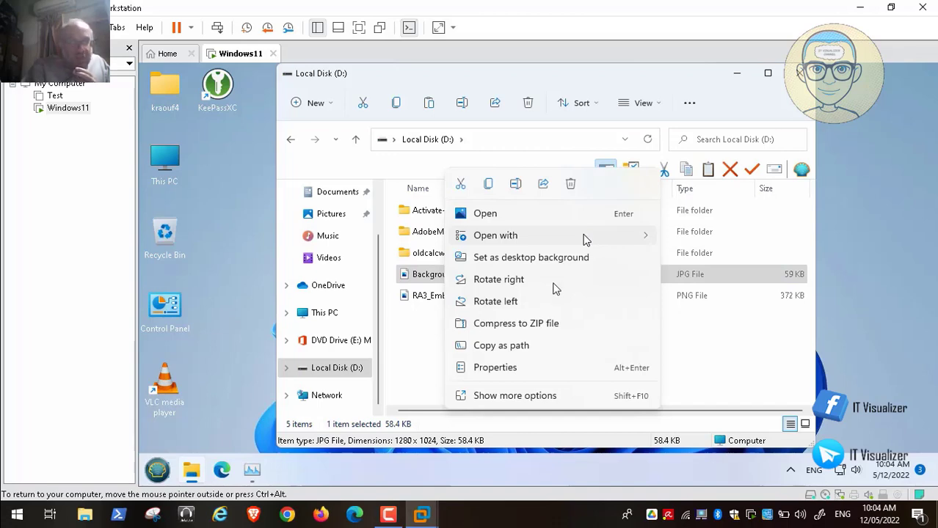
# Begin choosing another app for Background.jpg, then back out and dismiss the privacy notification.
pyautogui.moveTo(586, 238)
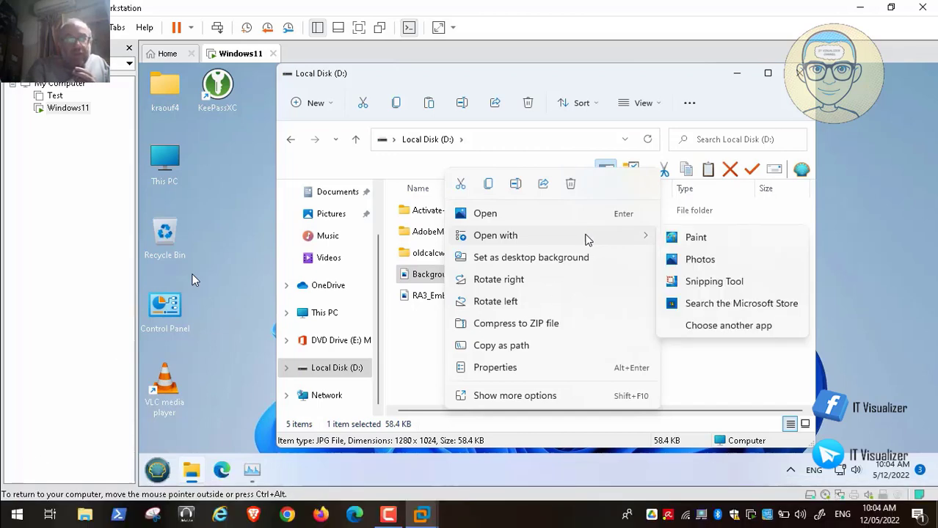
pyautogui.click(737, 329)
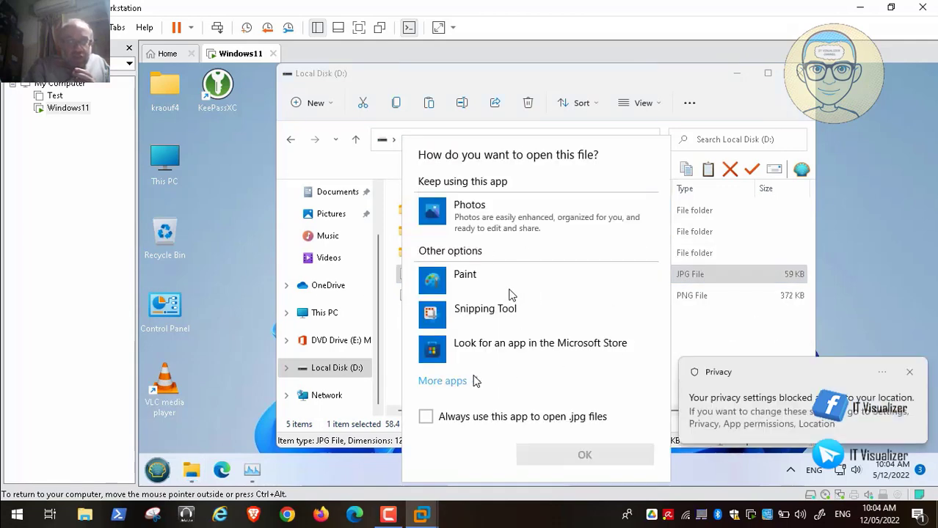
pyautogui.click(474, 380)
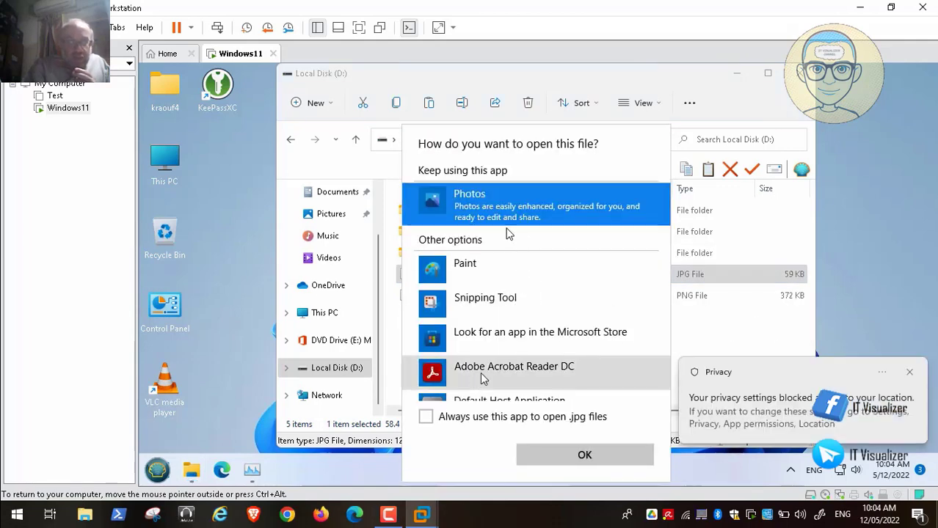
pyautogui.click(909, 372)
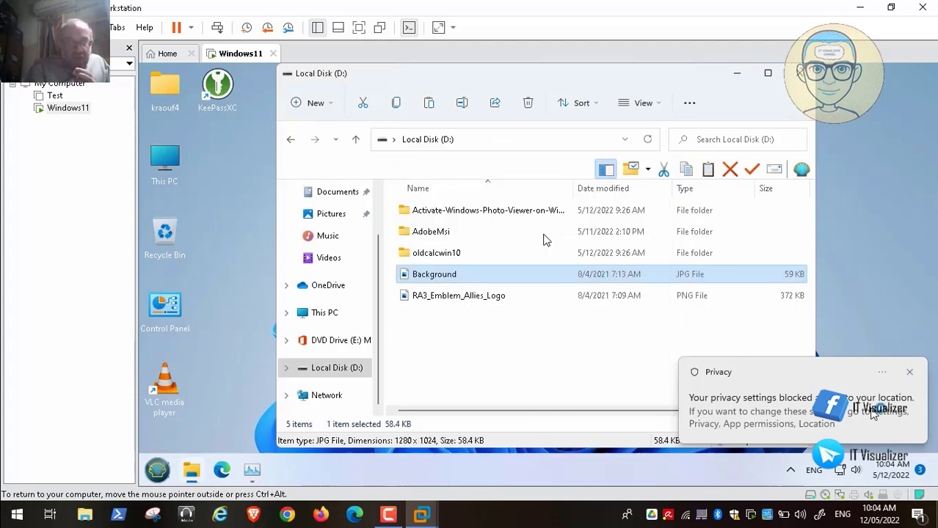
pyautogui.click(909, 372)
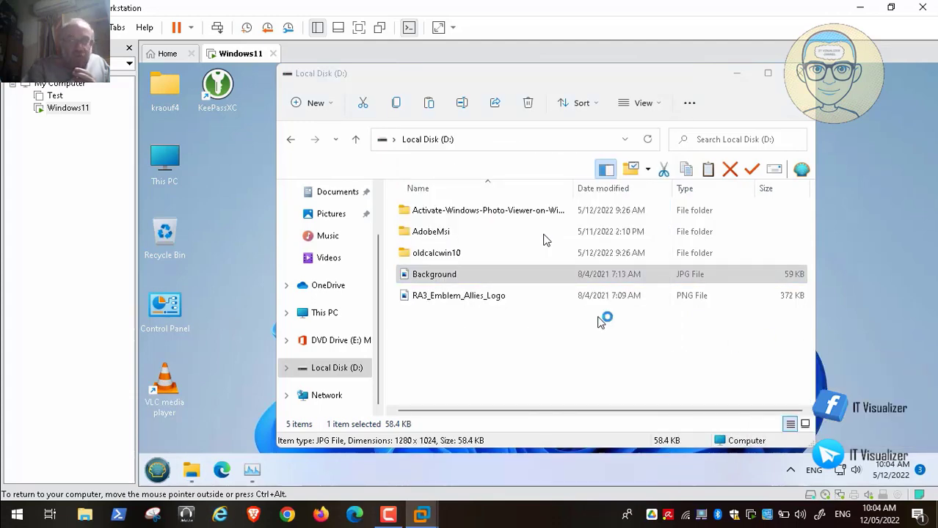
# Set Windows Photo Viewer as the always-use app for .jpg files from Background's Open with menu.
pyautogui.click(444, 277)
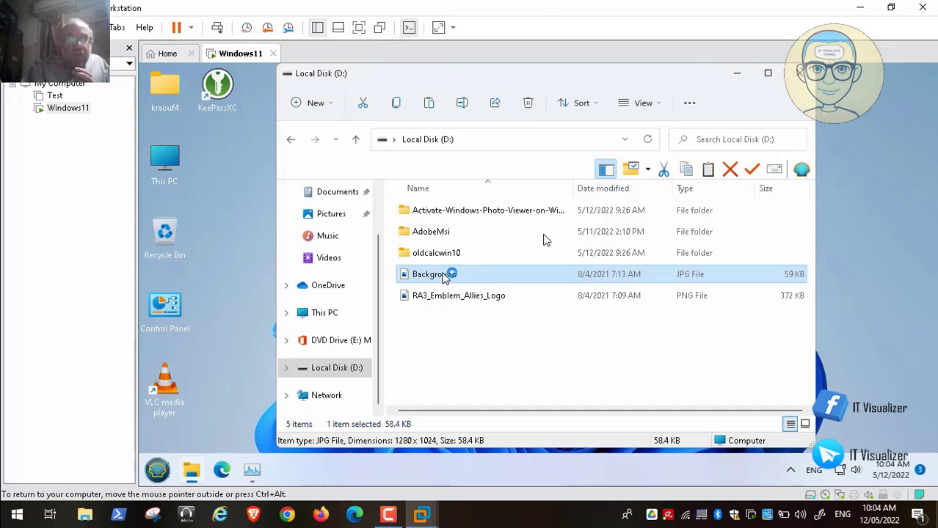
pyautogui.rightClick(444, 277)
pyautogui.moveTo(549, 240)
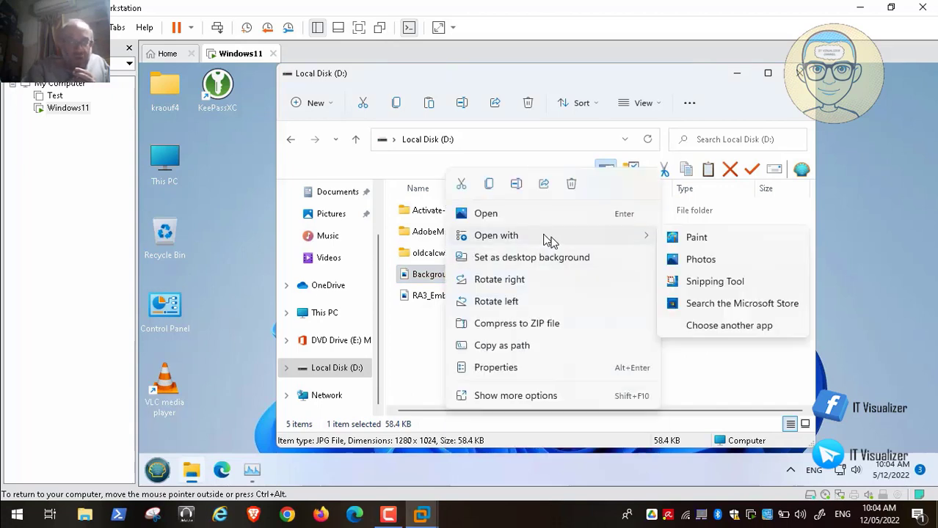
pyautogui.click(712, 326)
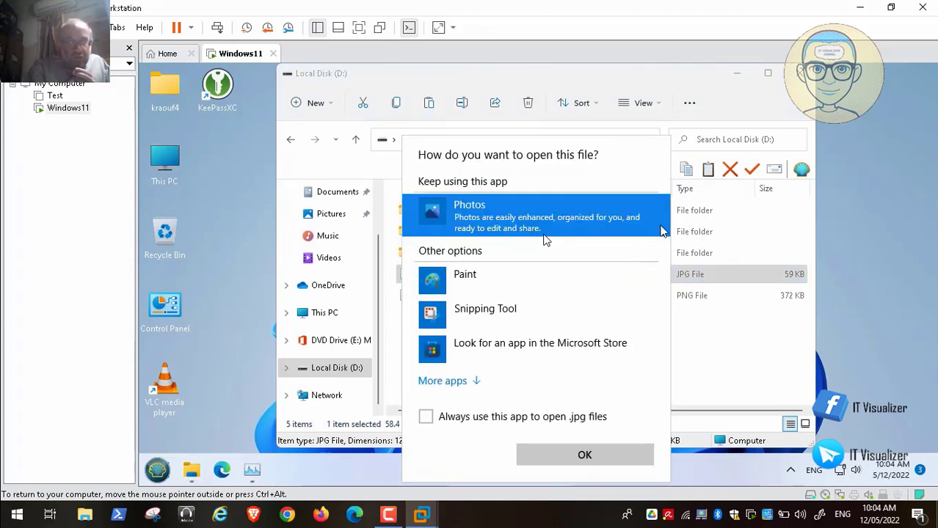
pyautogui.click(461, 381)
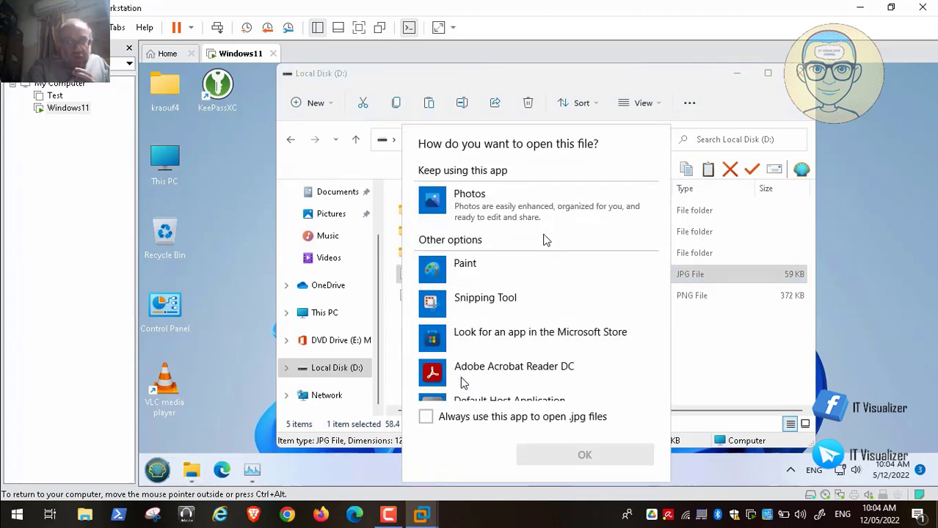
pyautogui.scroll(-5, 589, 242)
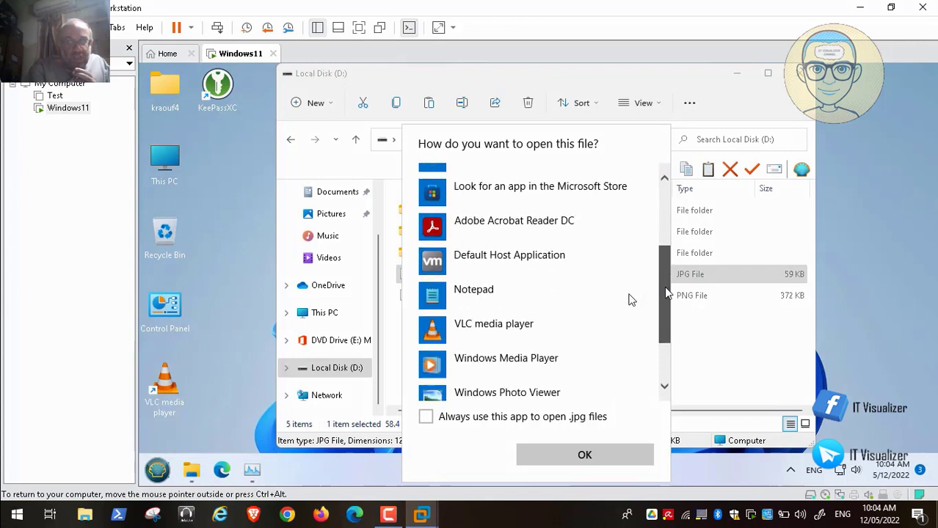
pyautogui.scroll(-1, 490, 367)
pyautogui.click(497, 309)
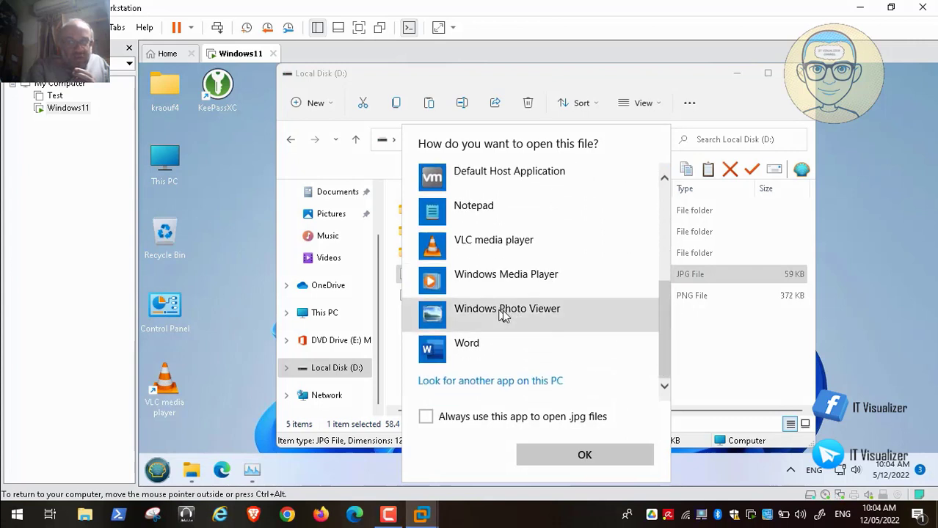
pyautogui.click(497, 310)
pyautogui.click(426, 416)
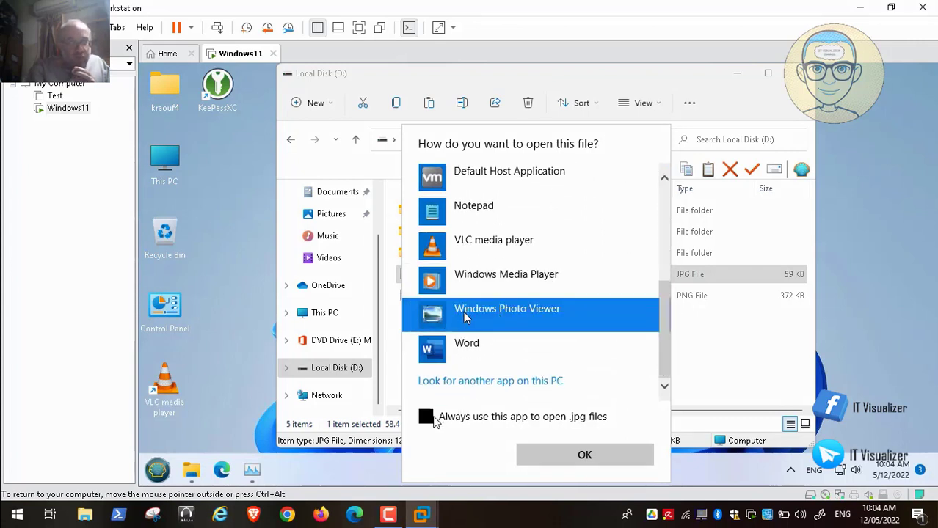
pyautogui.click(580, 455)
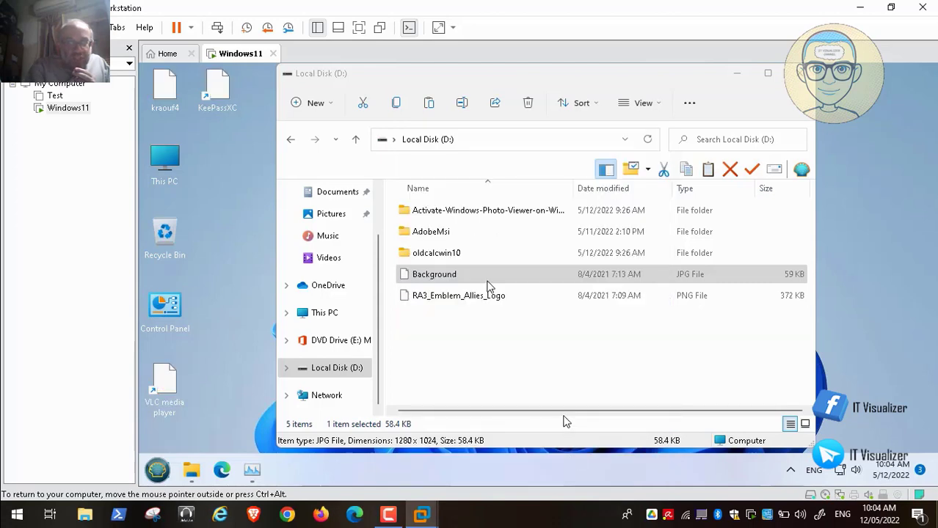
pyautogui.moveTo(15, 499)
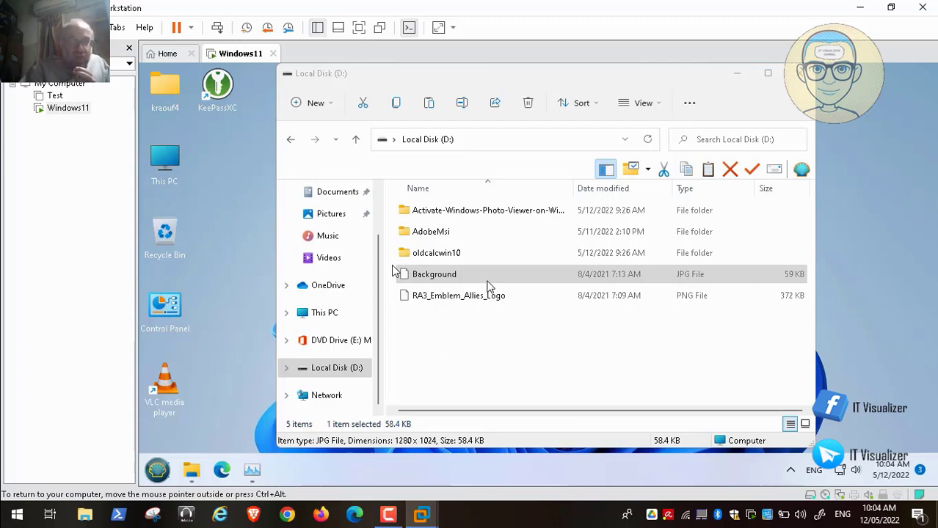
# Make Windows Photo Viewer the always-use app for .png files via RA3_Emblem_Allies_Logo's Open with menu.
pyautogui.click(392, 272)
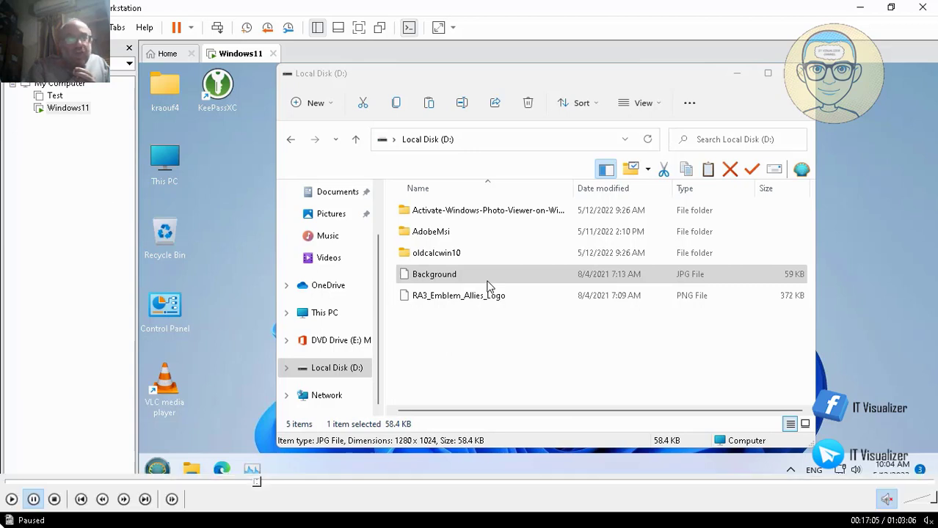
pyautogui.click(12, 499)
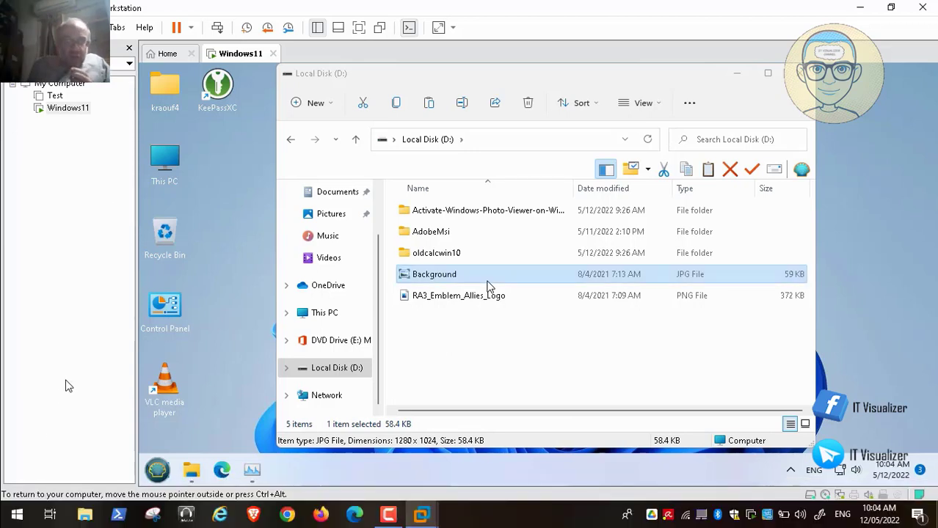
pyautogui.click(469, 303)
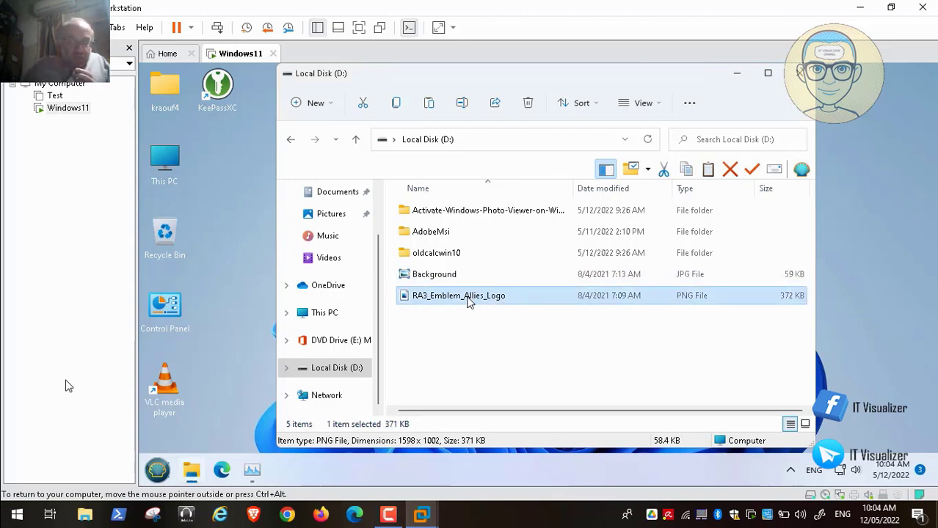
pyautogui.rightClick(470, 302)
pyautogui.moveTo(561, 239)
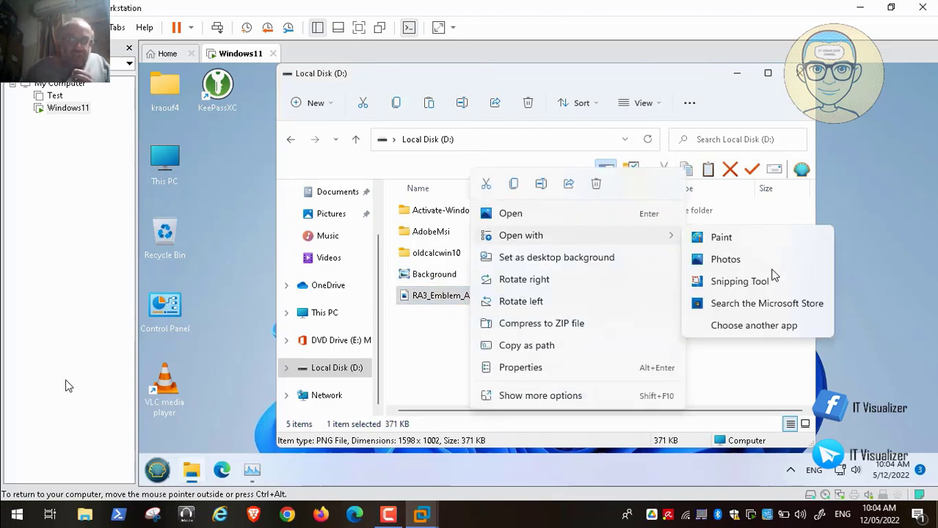
pyautogui.click(778, 329)
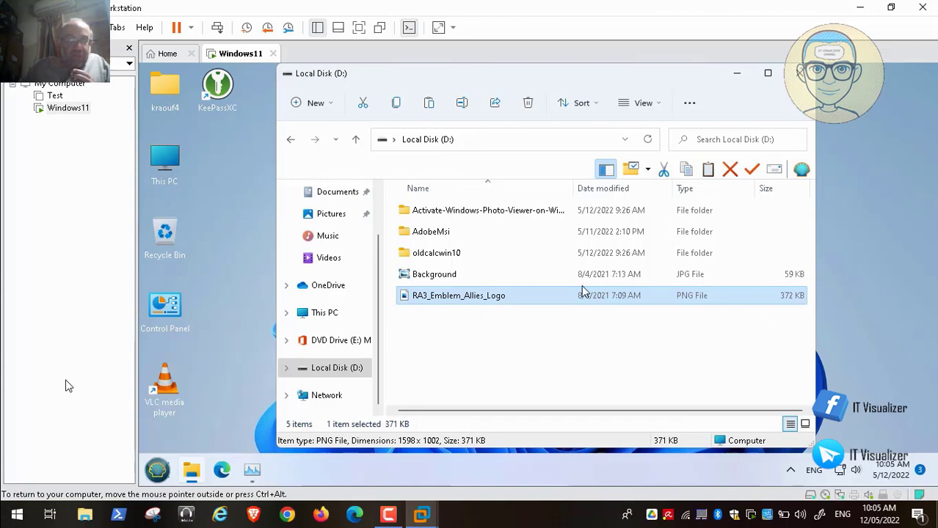
pyautogui.click(476, 380)
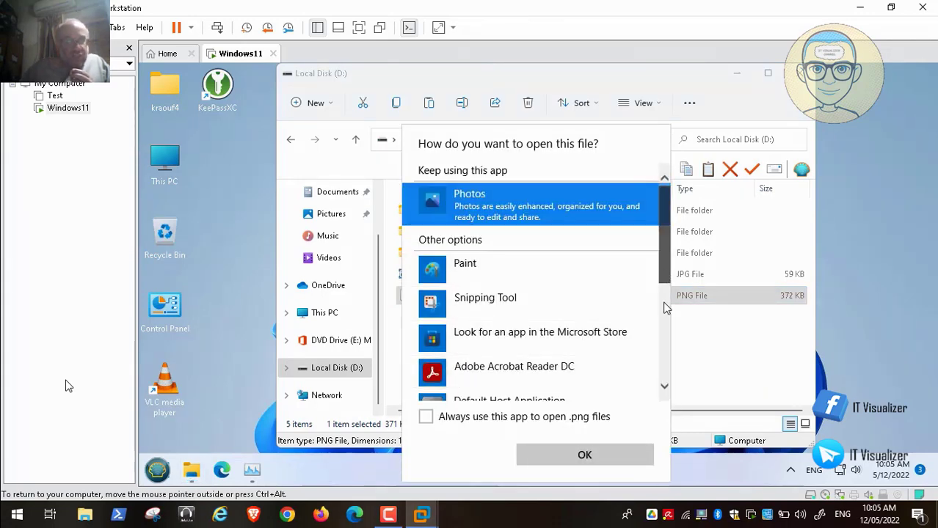
pyautogui.moveTo(665, 273); pyautogui.dragTo(662, 376)
pyautogui.click(538, 319)
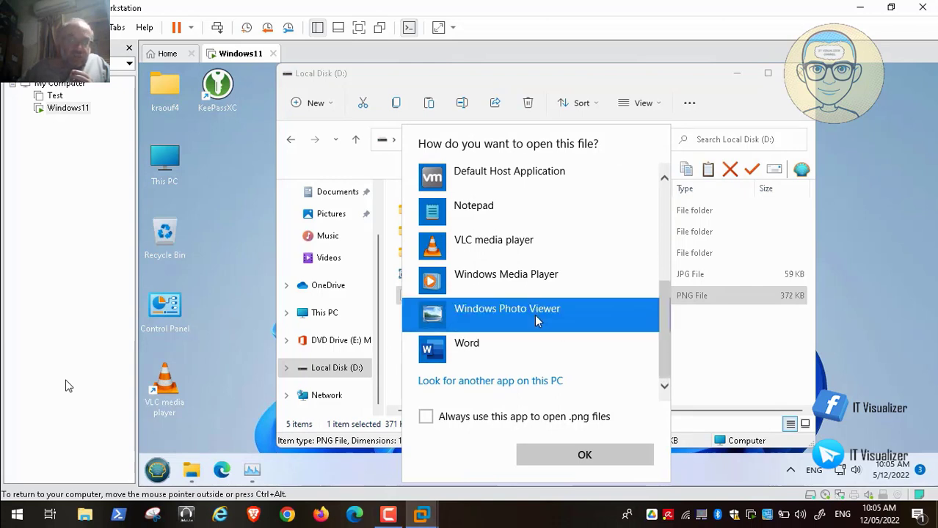
pyautogui.click(426, 417)
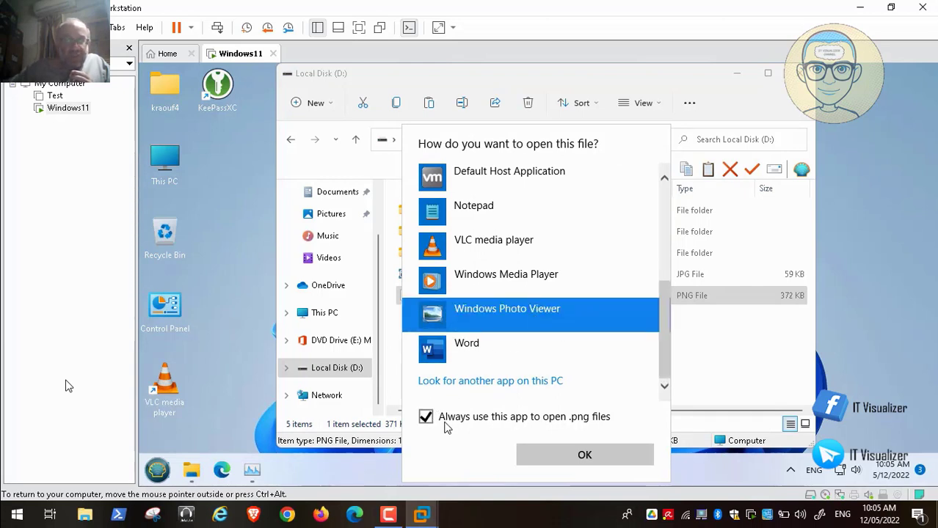
pyautogui.click(570, 456)
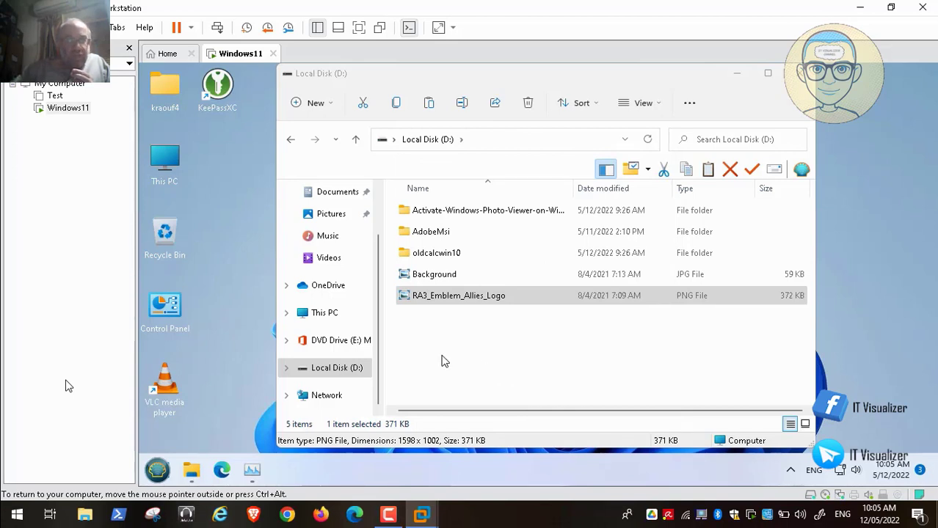
pyautogui.click(433, 276)
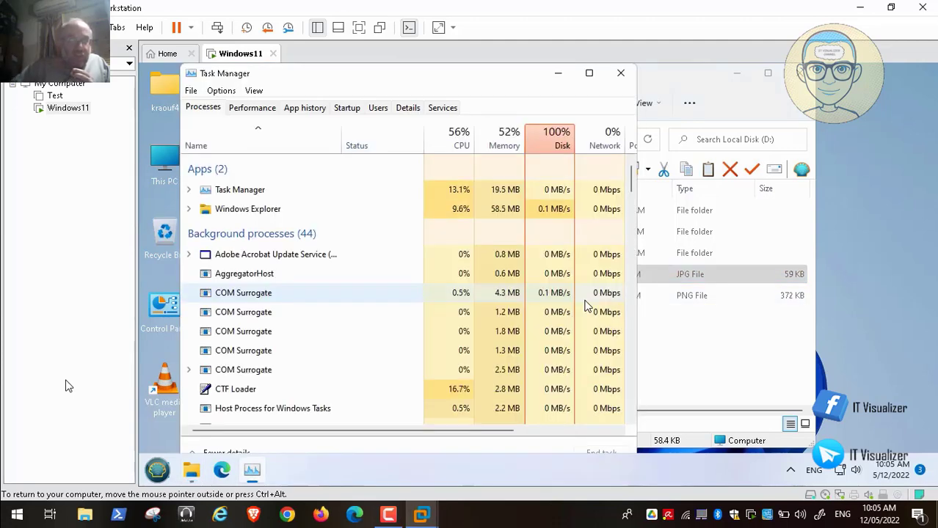
pyautogui.click(558, 76)
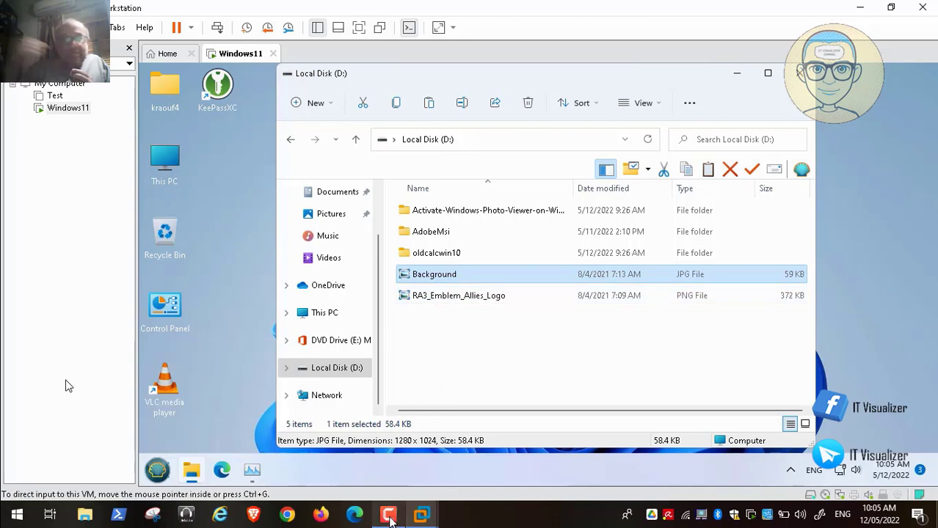
pyautogui.click(391, 520)
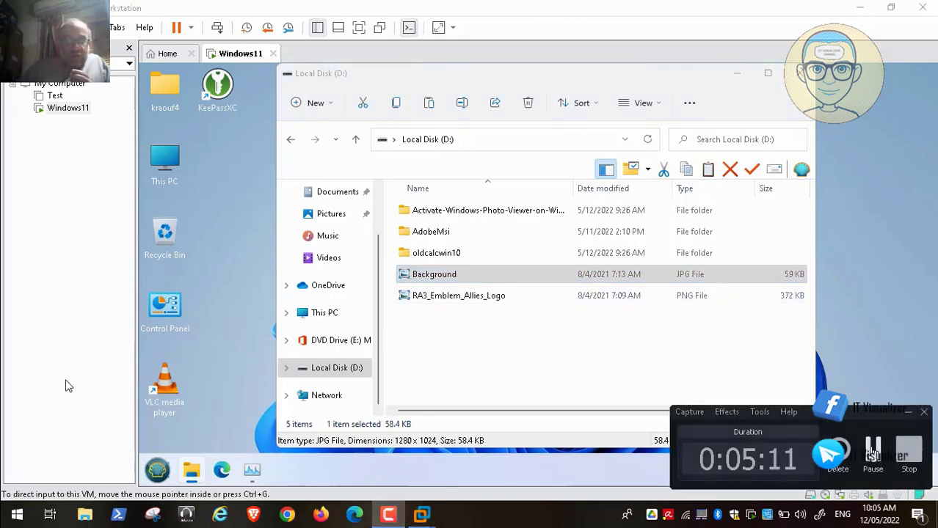
# Preview Background and RA3_Emblem_Allies_Logo in Windows Photo Viewer, then close the viewer.
pyautogui.click(874, 451)
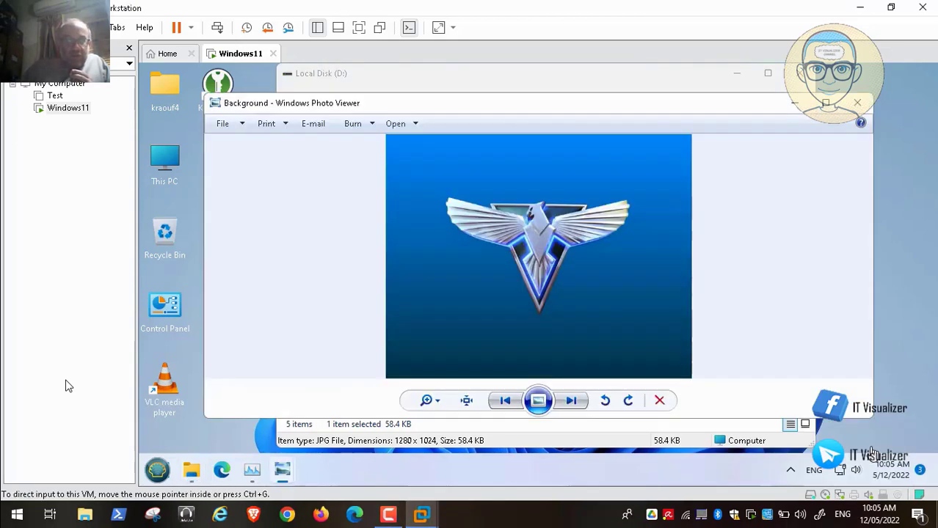
pyautogui.click(574, 403)
pyautogui.click(576, 406)
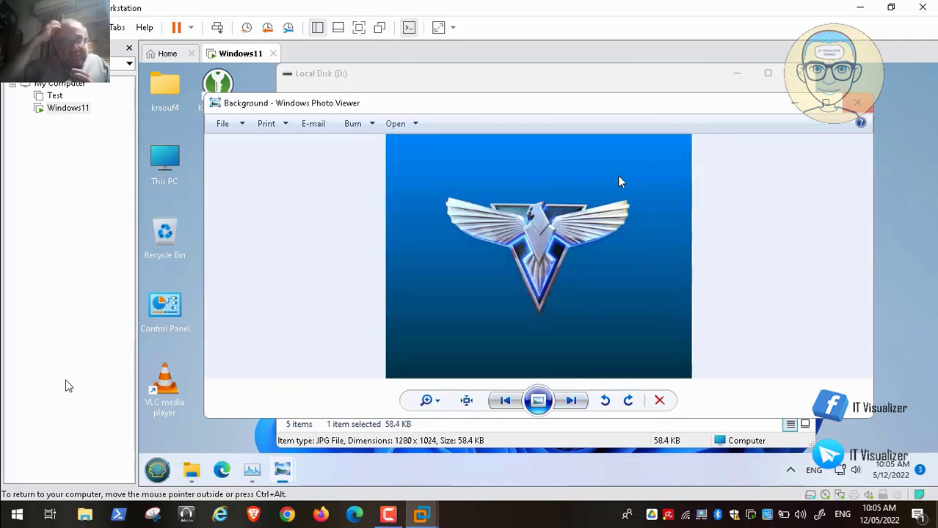
pyautogui.click(860, 103)
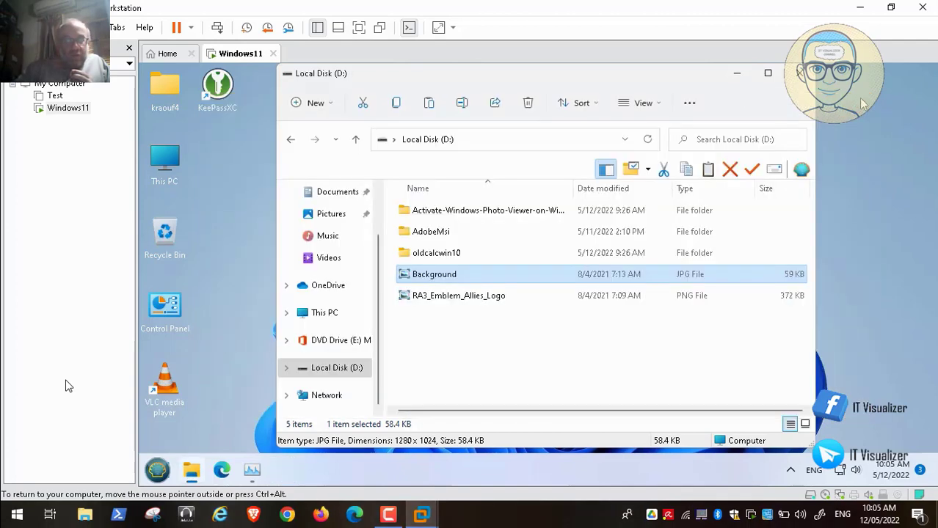
pyautogui.doubleClick(446, 276)
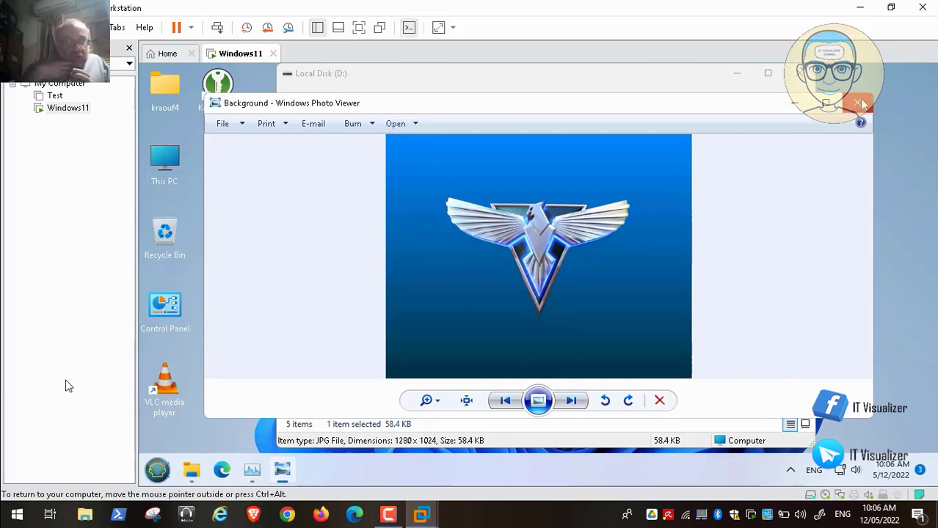
pyautogui.click(860, 103)
# Open the oldcalcwin10 folder and select the Old Calculator for Windows 10 file.
pyautogui.click(435, 254)
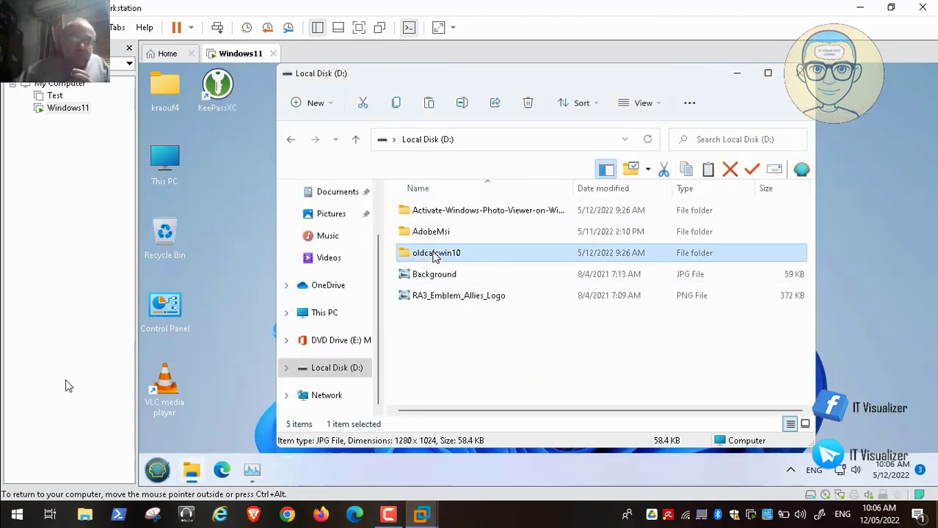
pyautogui.doubleClick(434, 254)
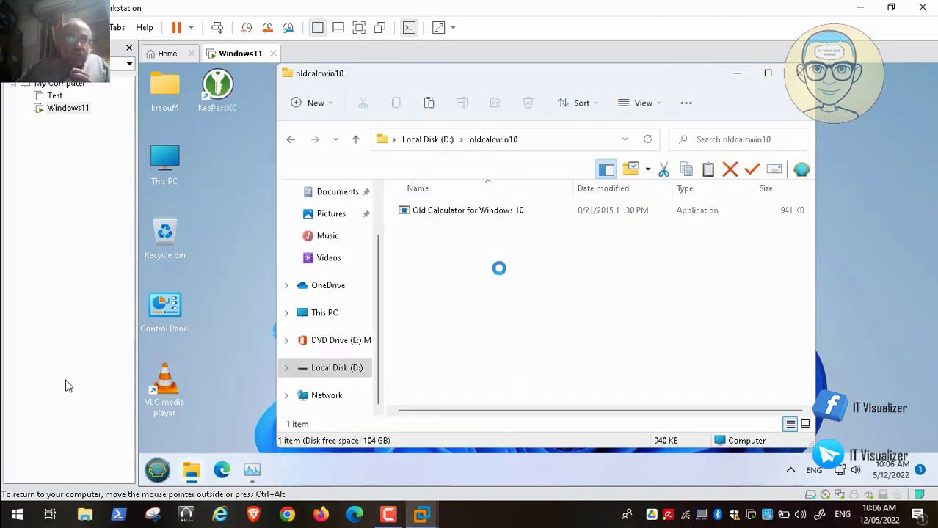
pyautogui.click(458, 217)
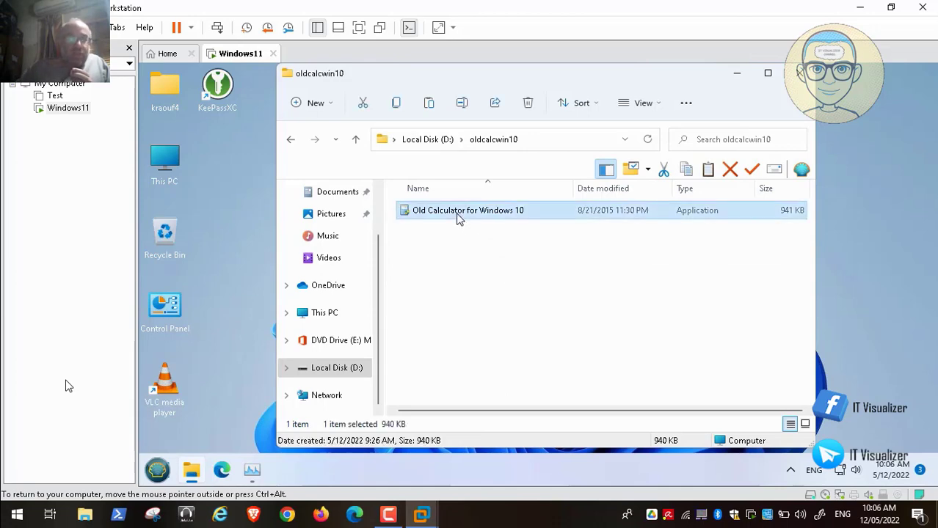
# Install Old Calculator for Windows 10 in English with admin approval, closing the folder window.
pyautogui.doubleClick(458, 217)
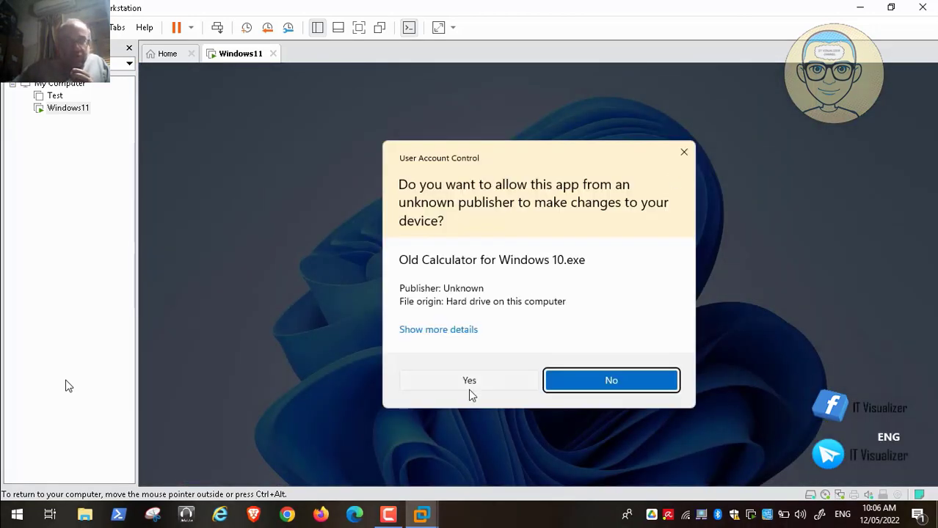
pyautogui.click(470, 382)
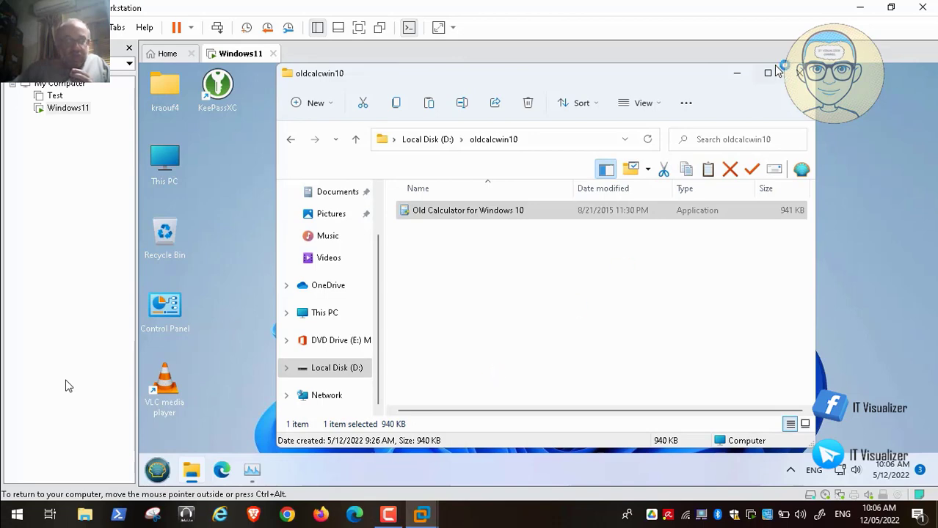
pyautogui.click(801, 75)
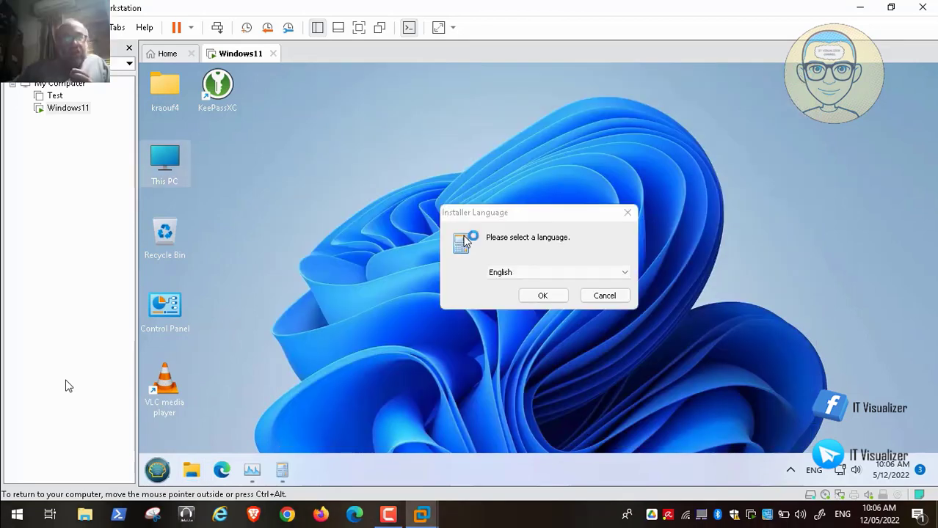
pyautogui.click(543, 296)
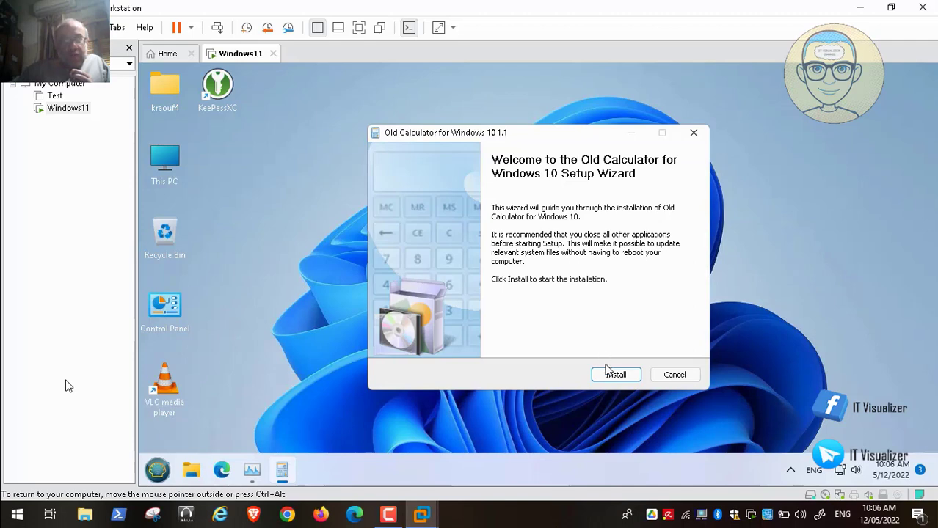
pyautogui.click(614, 377)
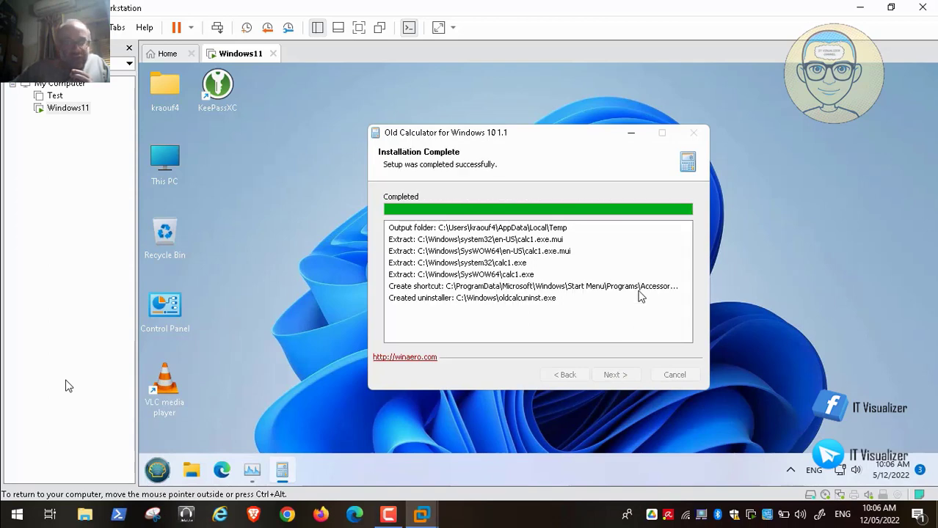
pyautogui.click(615, 375)
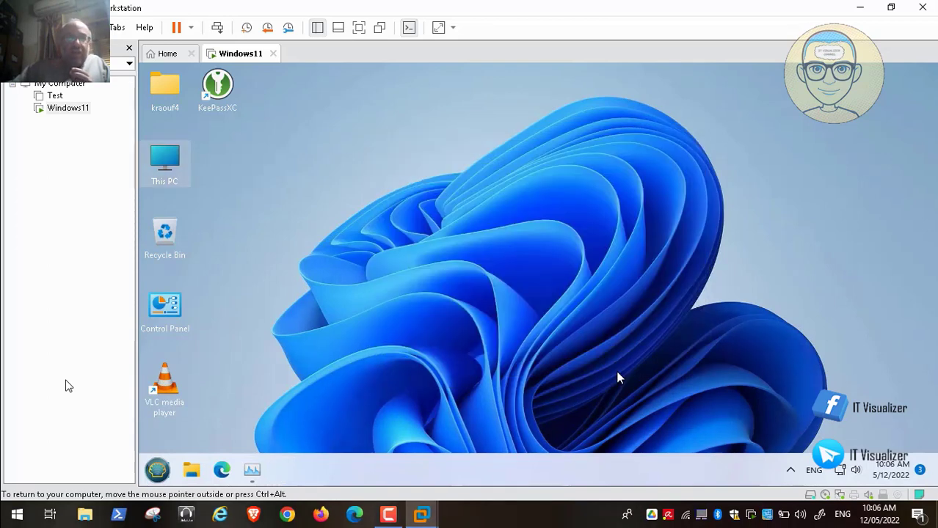
# Open and minimize Task Manager, then open Taskbar settings from the taskbar's context menu.
pyautogui.click(251, 470)
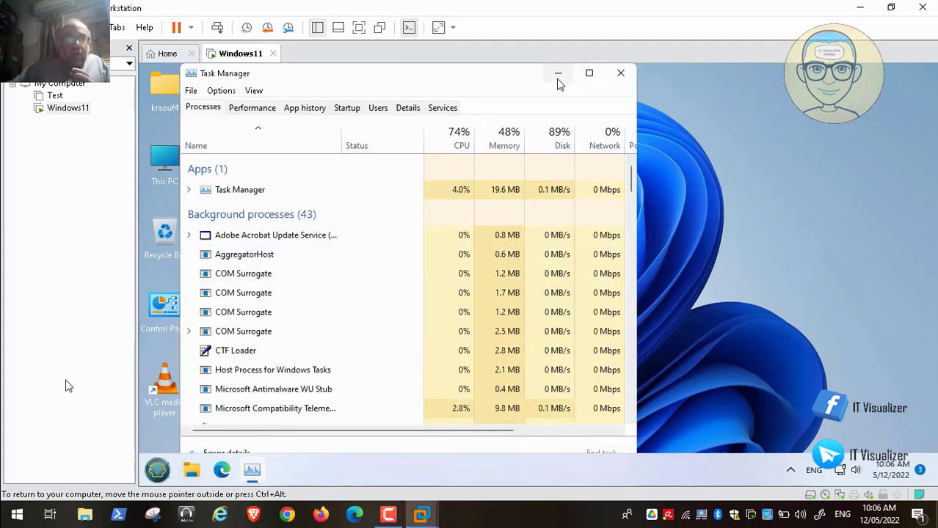
pyautogui.click(559, 77)
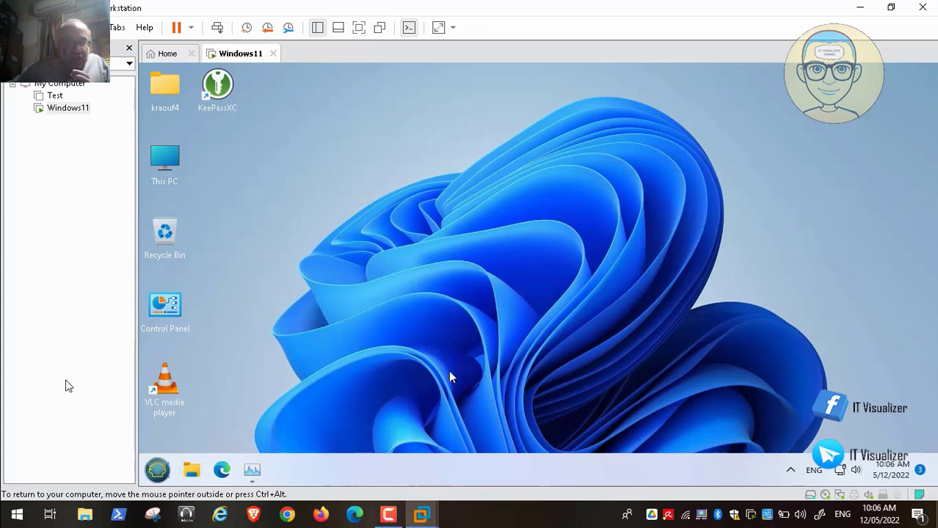
pyautogui.click(388, 516)
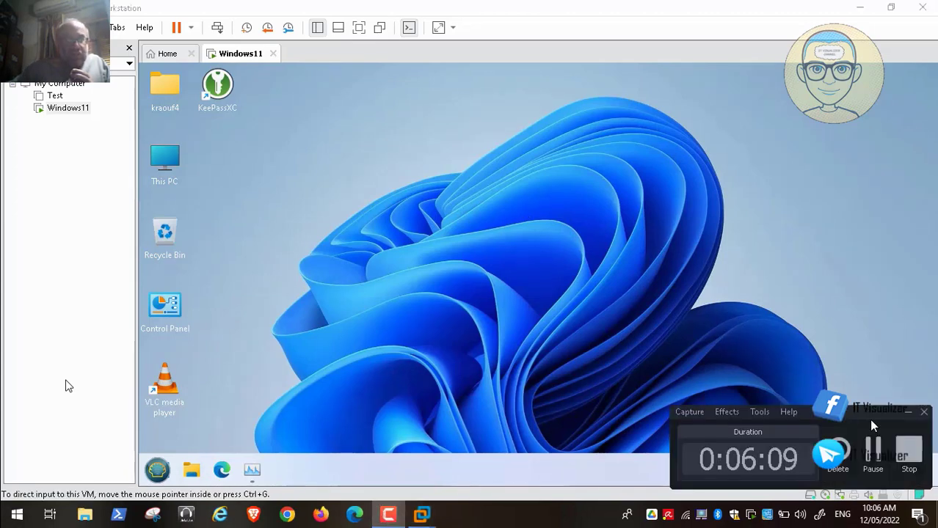
pyautogui.click(876, 448)
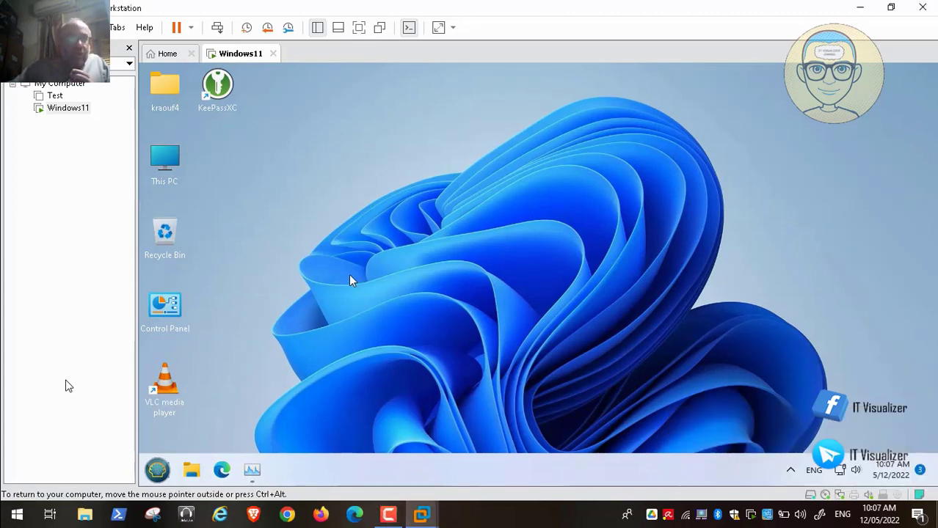
pyautogui.rightClick(285, 232)
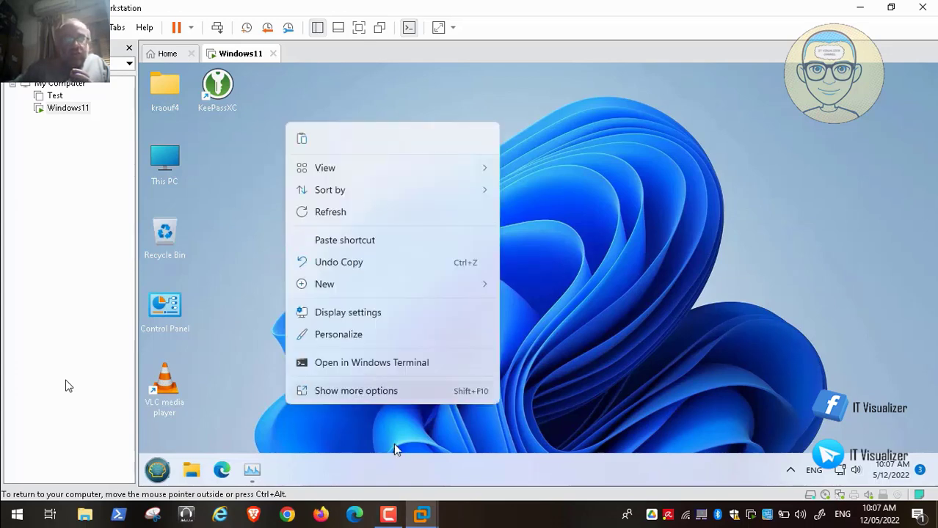
pyautogui.rightClick(403, 465)
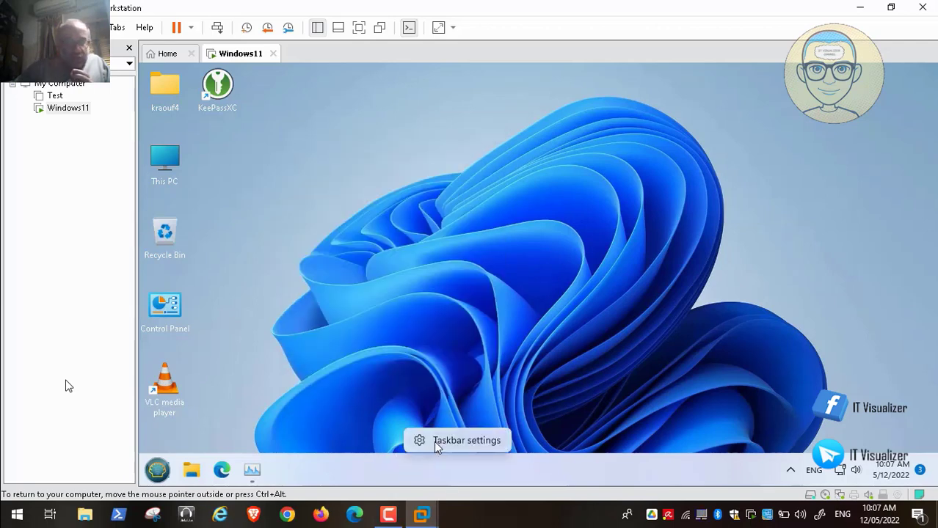
pyautogui.click(462, 440)
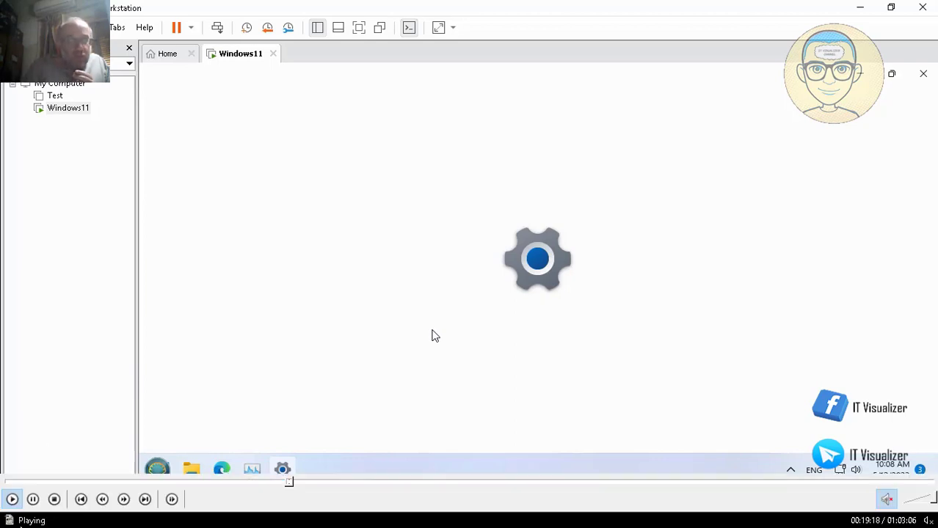
# Expand Taskbar behaviors to show Left taskbar alignment, and peek at the hidden tray icons.
pyautogui.click(34, 505)
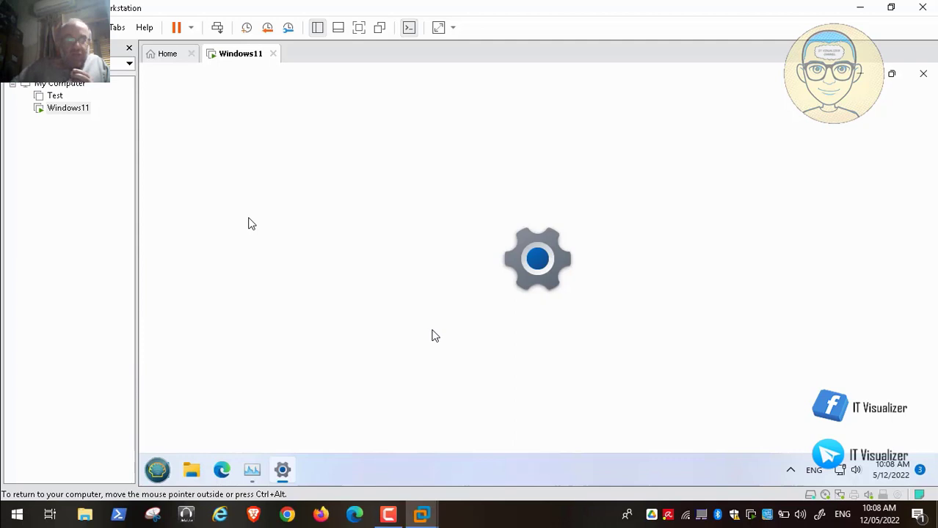
pyautogui.click(252, 223)
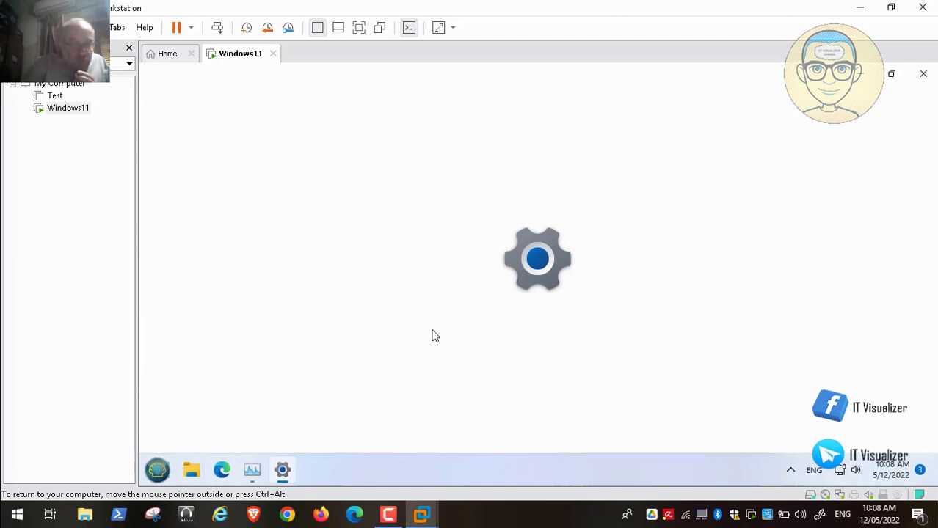
pyautogui.click(10, 500)
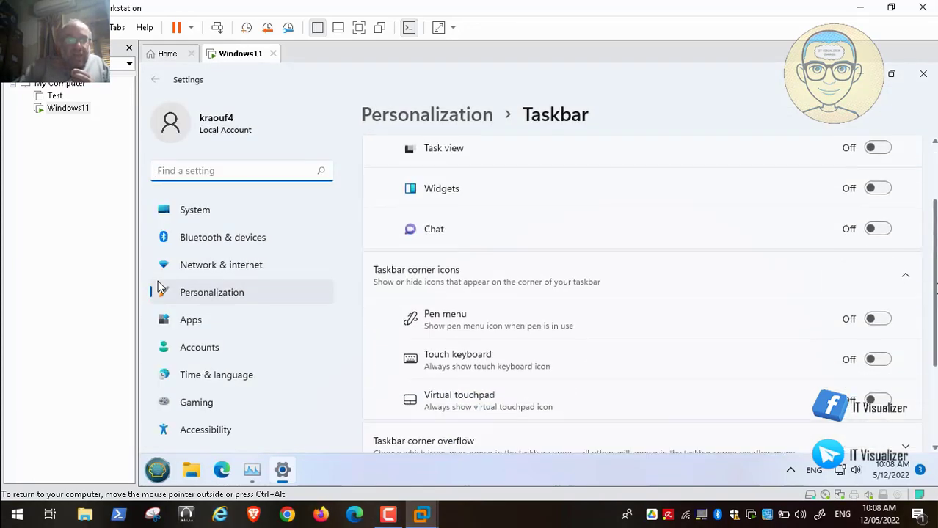
pyautogui.moveTo(935, 314); pyautogui.dragTo(935, 383)
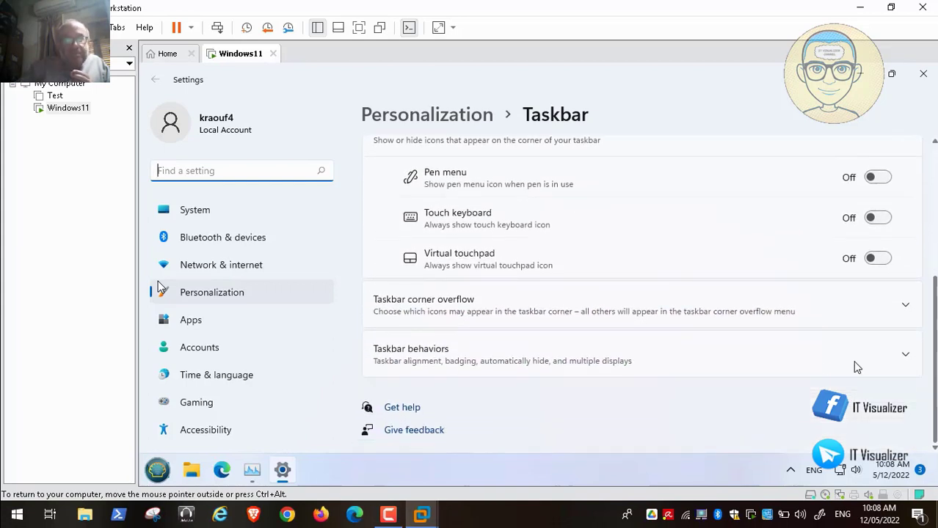
pyautogui.click(873, 366)
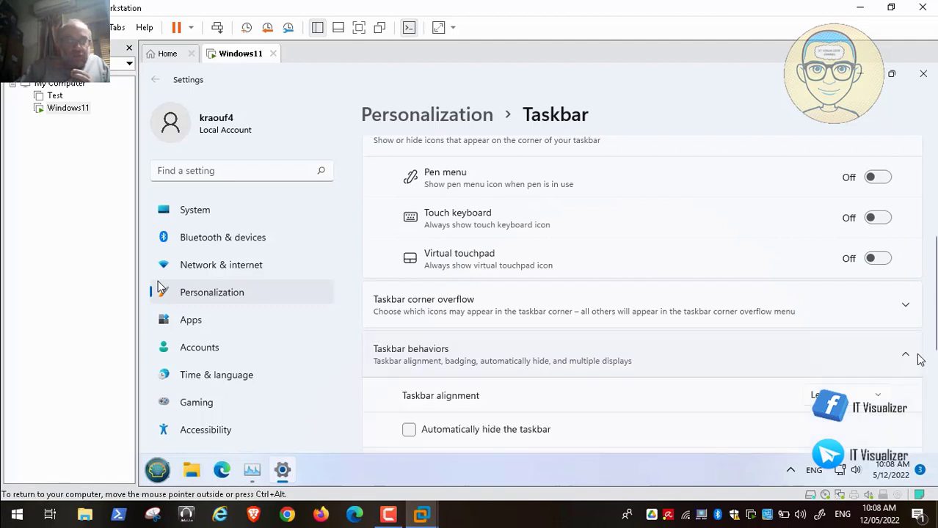
pyautogui.moveTo(934, 354); pyautogui.dragTo(934, 442)
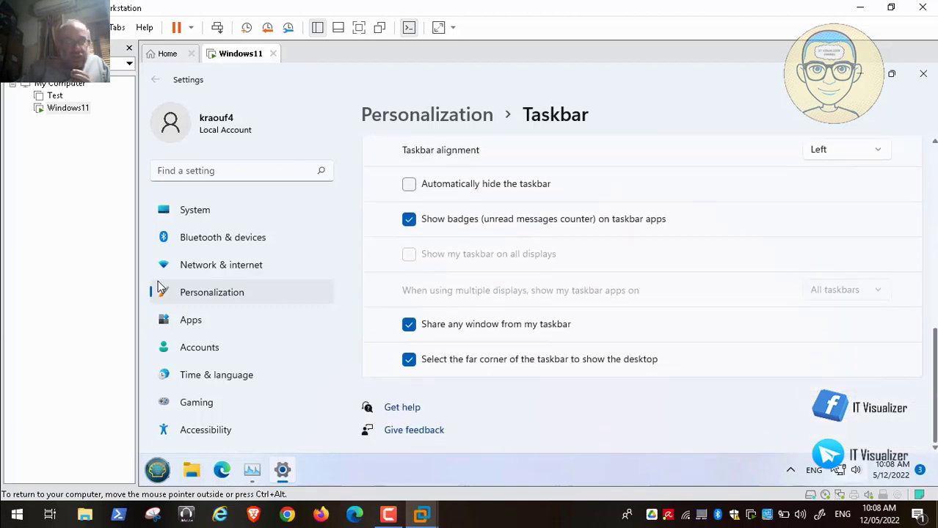
pyautogui.click(790, 471)
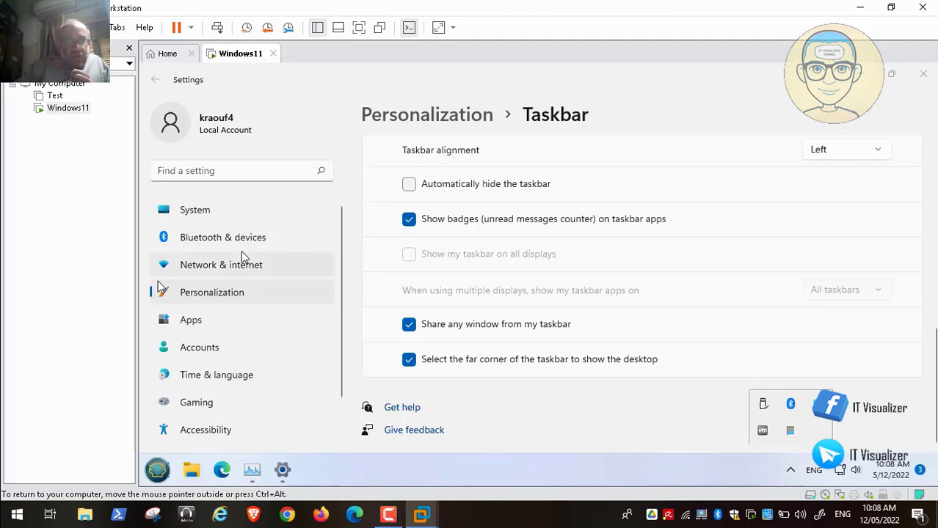
pyautogui.click(225, 225)
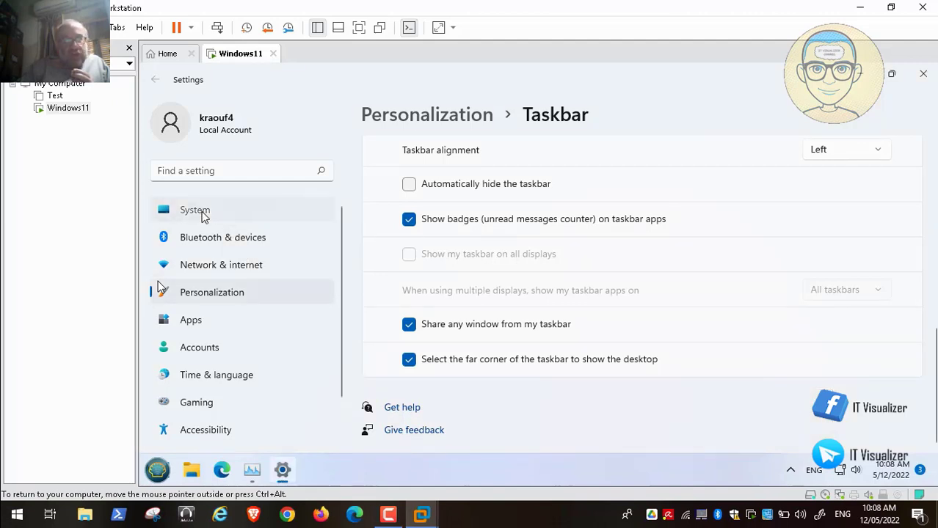
# Open System settings and view the Multitasking page.
pyautogui.click(204, 213)
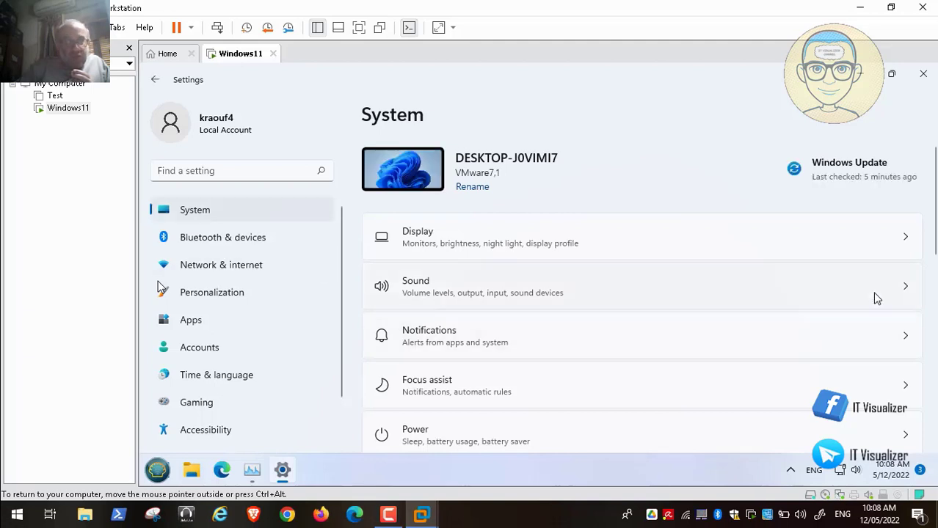
pyautogui.moveTo(932, 255); pyautogui.dragTo(934, 369)
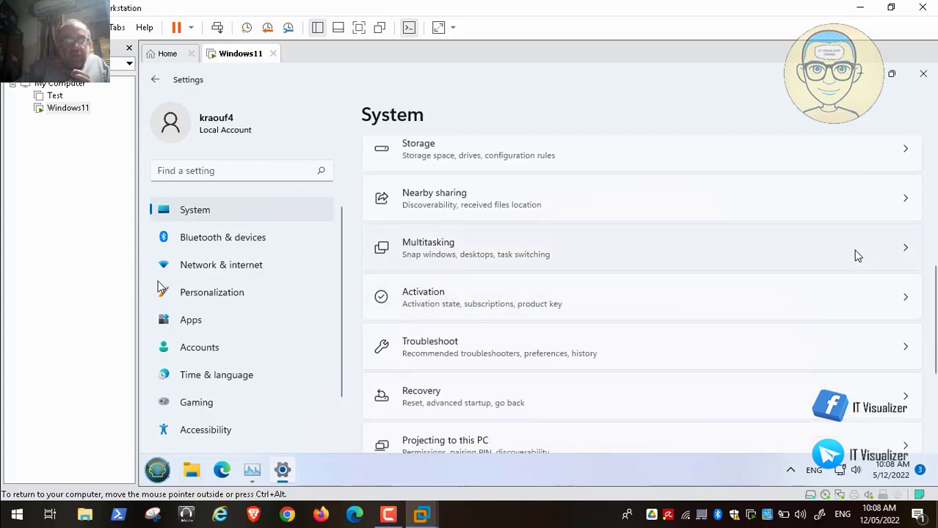
pyautogui.click(857, 255)
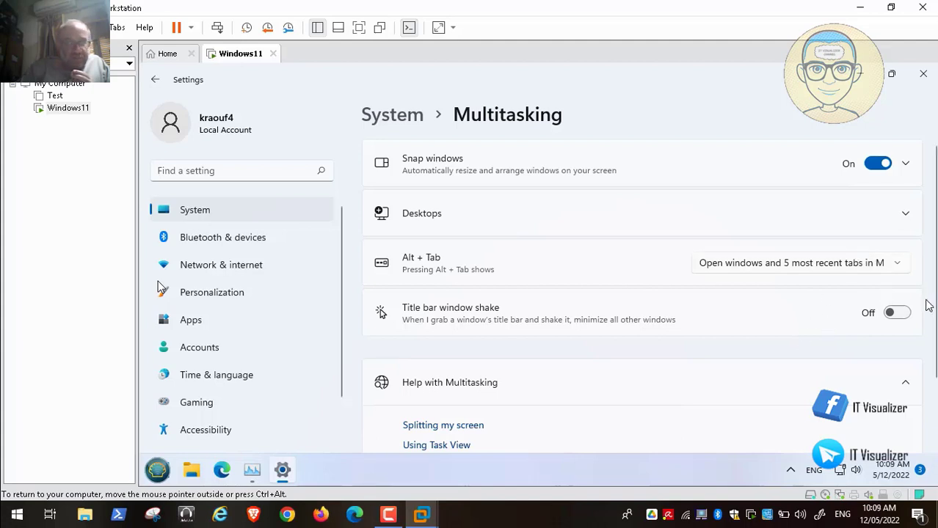
pyautogui.moveTo(935, 305); pyautogui.dragTo(933, 376)
pyautogui.moveTo(172, 526)
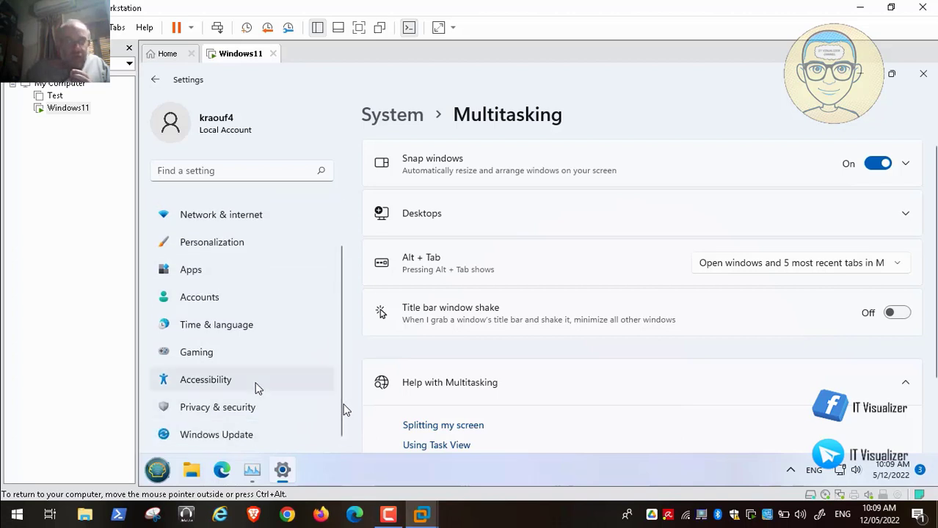
# Look through the Accessibility settings, then close Settings.
pyautogui.click(226, 382)
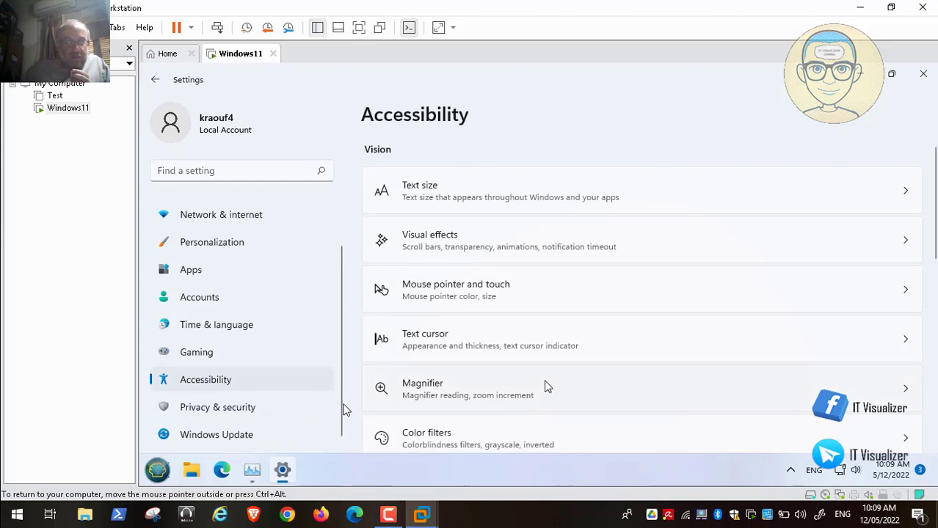
pyautogui.moveTo(933, 257); pyautogui.dragTo(932, 326)
pyautogui.moveTo(930, 350); pyautogui.dragTo(930, 237)
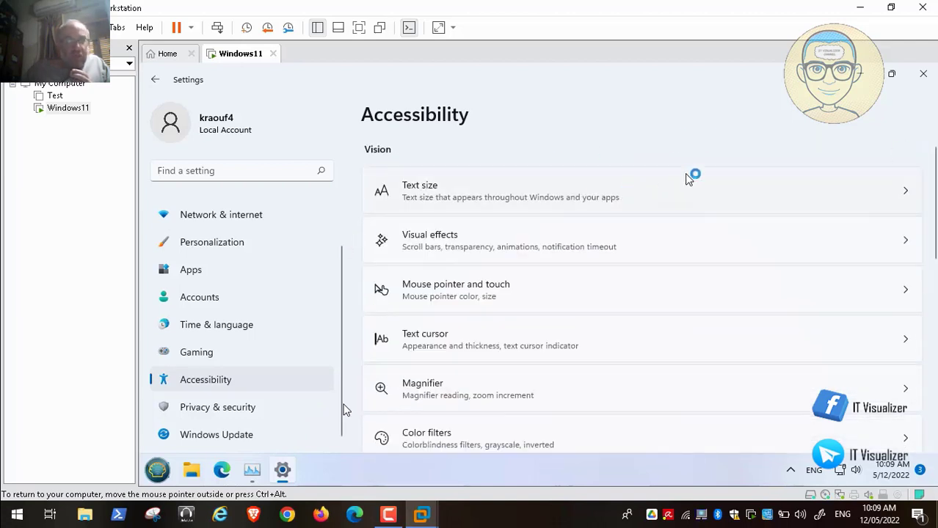
pyautogui.click(924, 76)
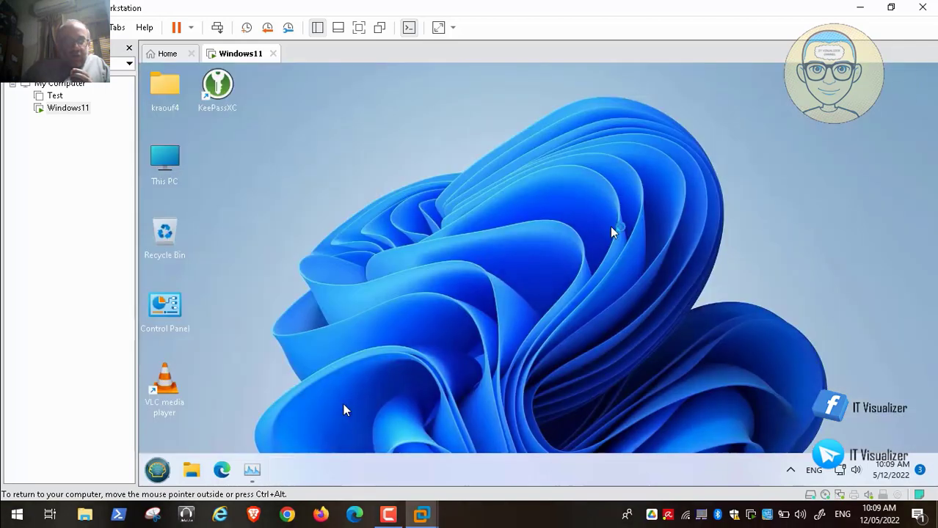
# Launch Settings from Start, open System > Power, and briefly view the 'Changing power mode' web help.
pyautogui.click(158, 467)
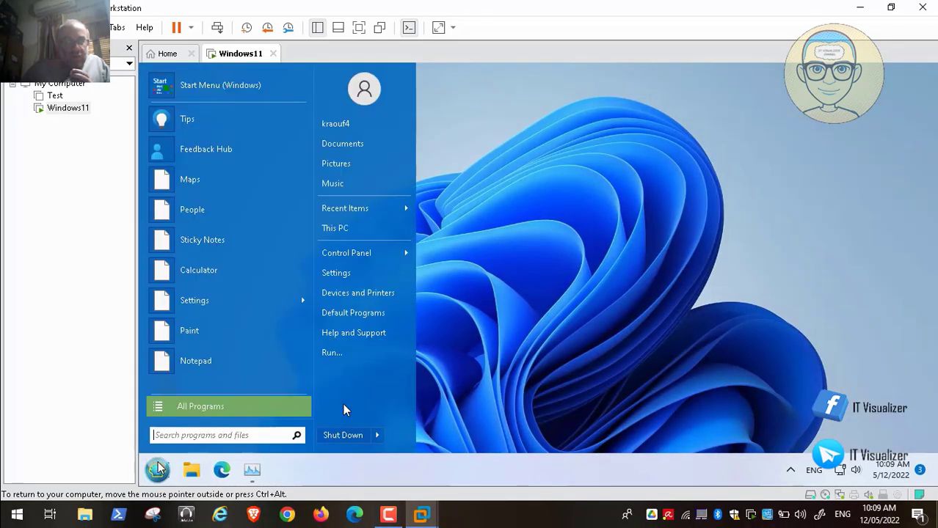
pyautogui.click(340, 274)
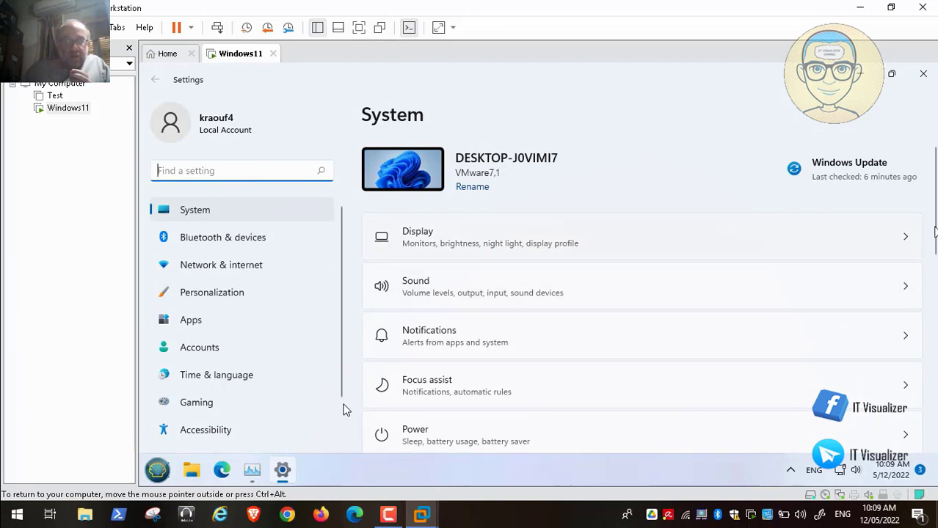
pyautogui.moveTo(933, 232); pyautogui.dragTo(930, 304)
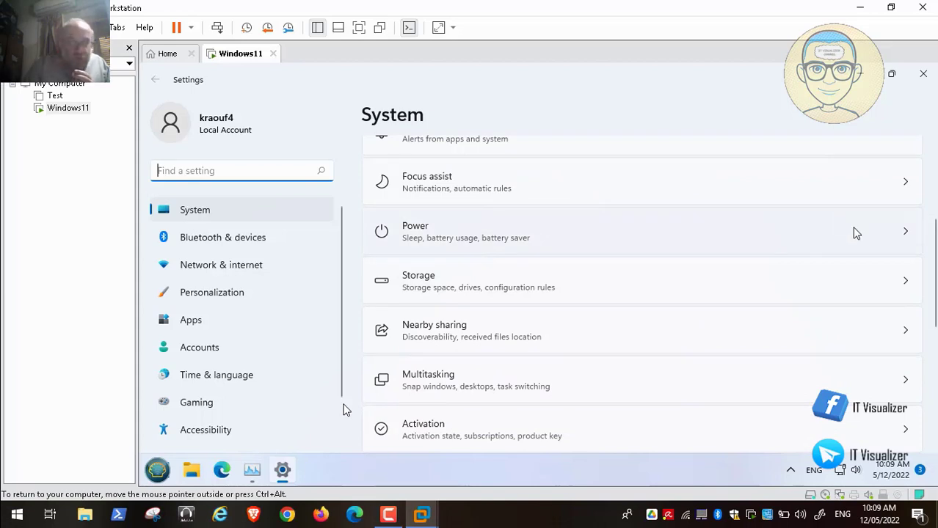
pyautogui.click(855, 232)
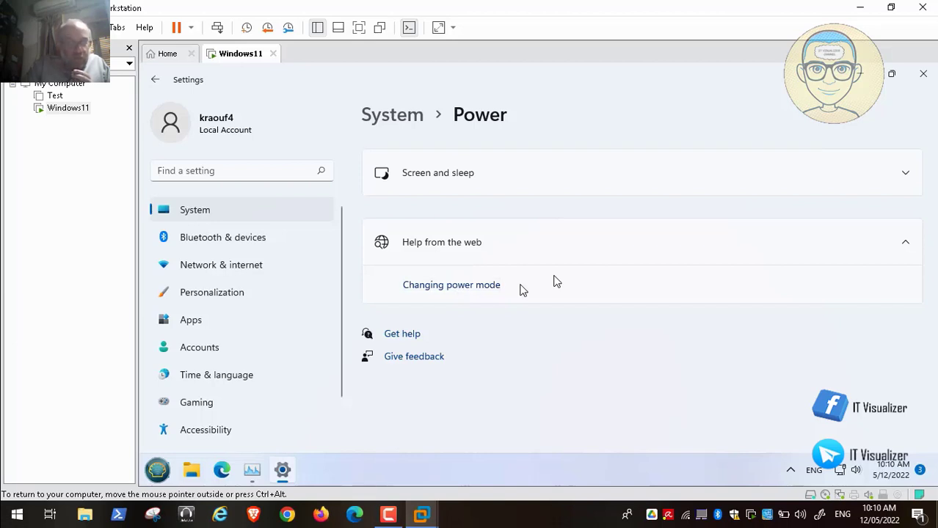
pyautogui.click(461, 284)
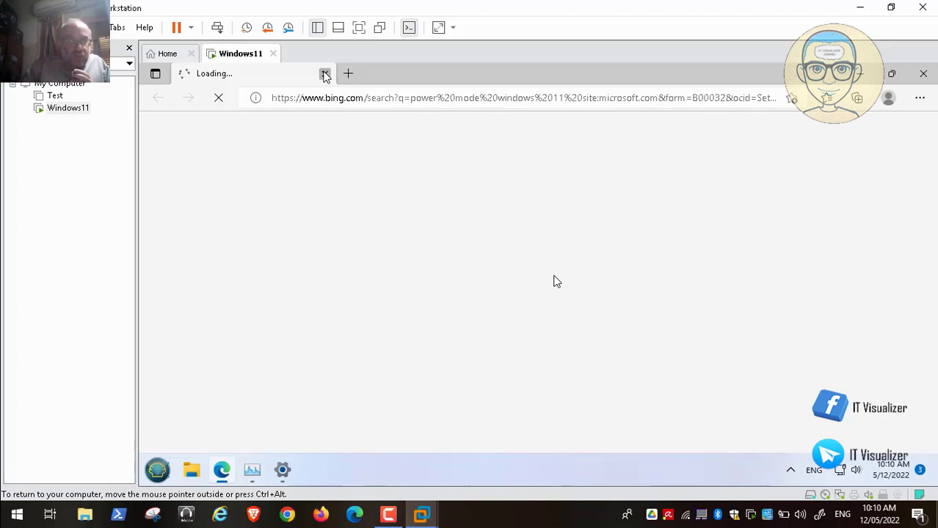
pyautogui.click(325, 75)
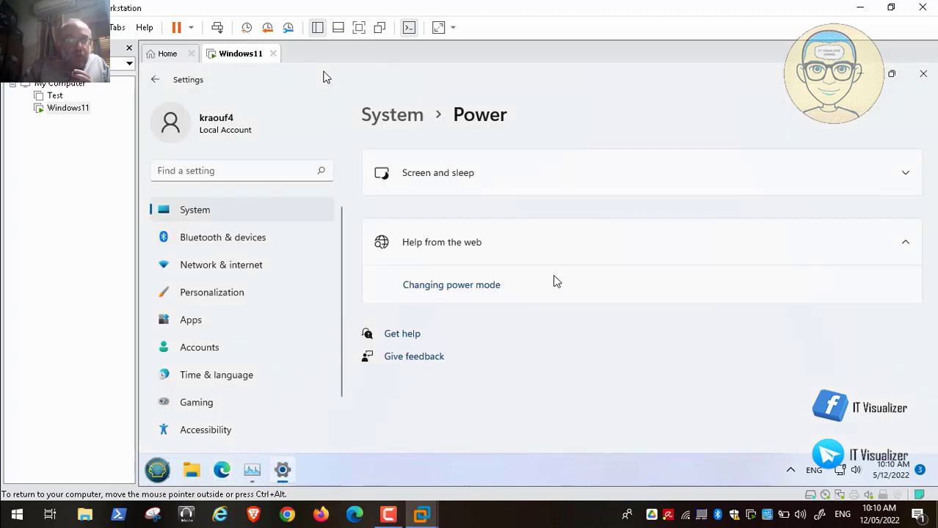
# Close Settings and open Control Panel from the desktop icon, showing All Control Panel Items.
pyautogui.click(926, 76)
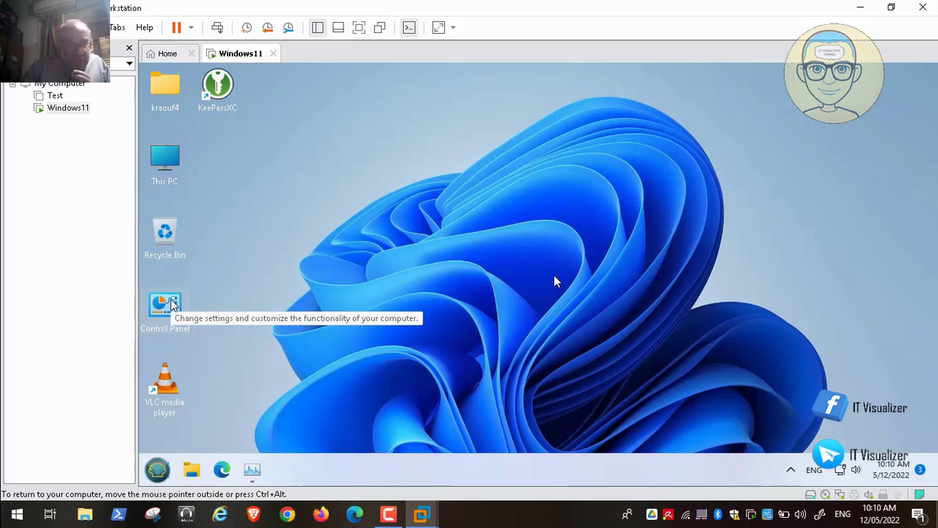
pyautogui.doubleClick(171, 305)
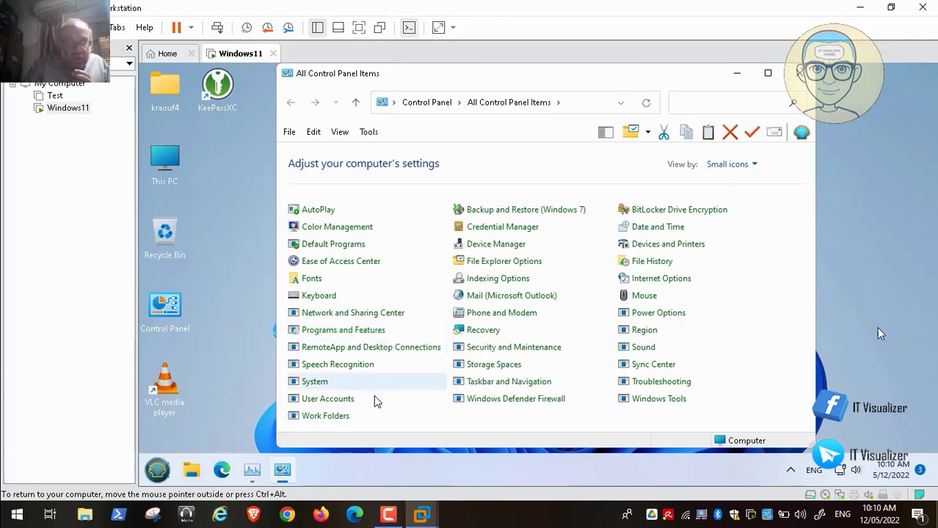
# Open Power Options in Control Panel, then pause and resume the video playback.
pyautogui.click(652, 315)
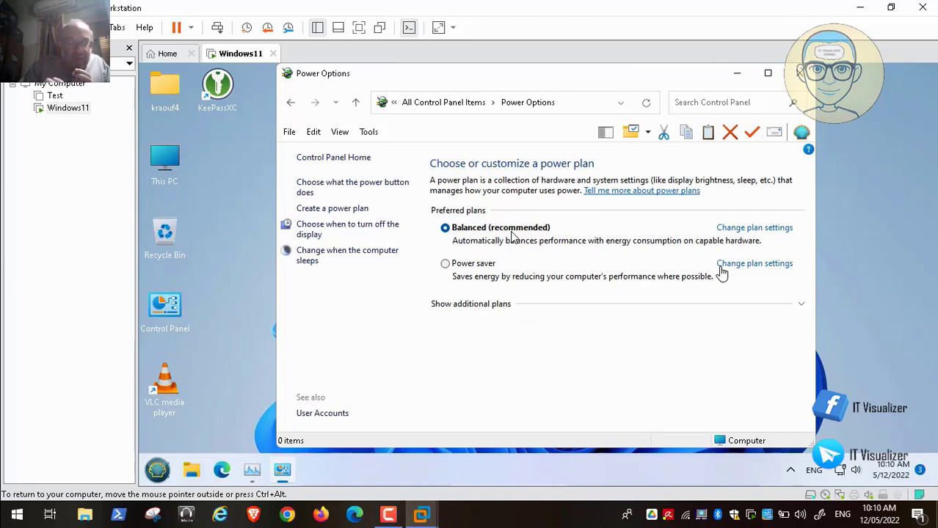
pyautogui.moveTo(142, 504)
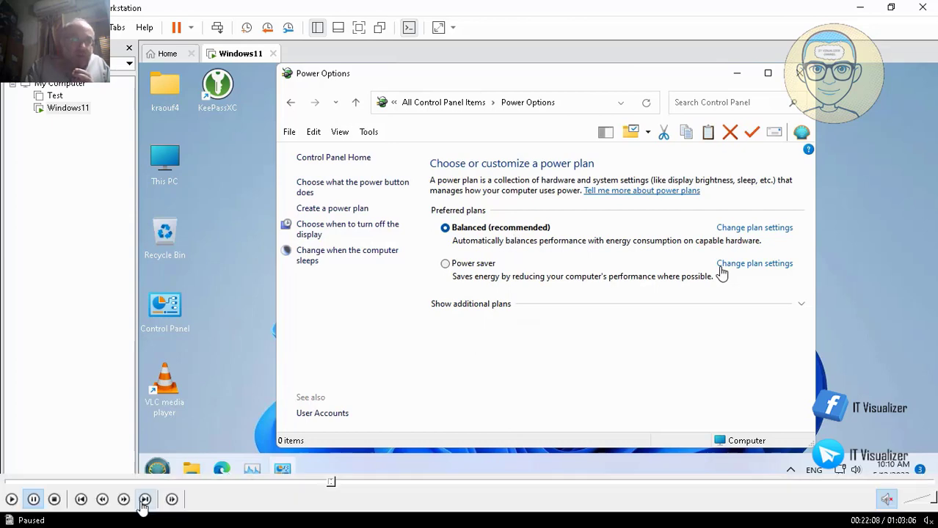
pyautogui.click(9, 500)
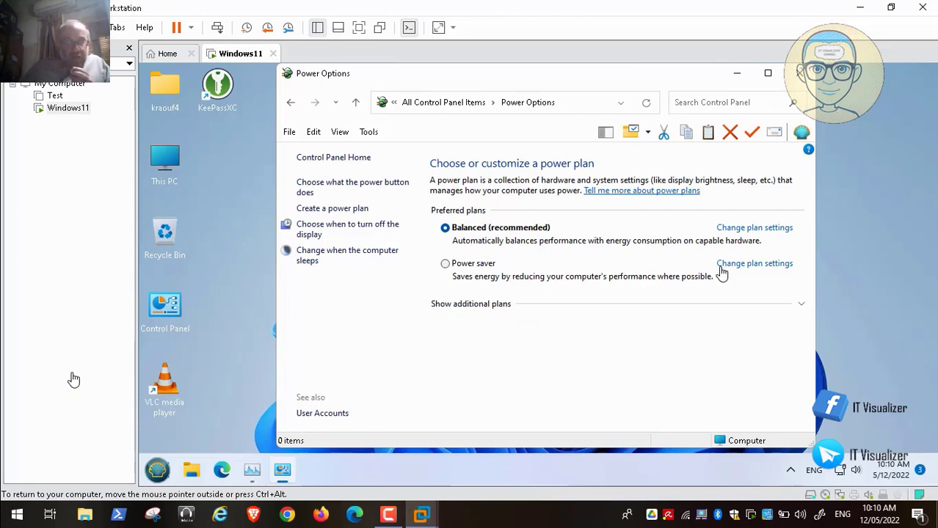
pyautogui.click(72, 374)
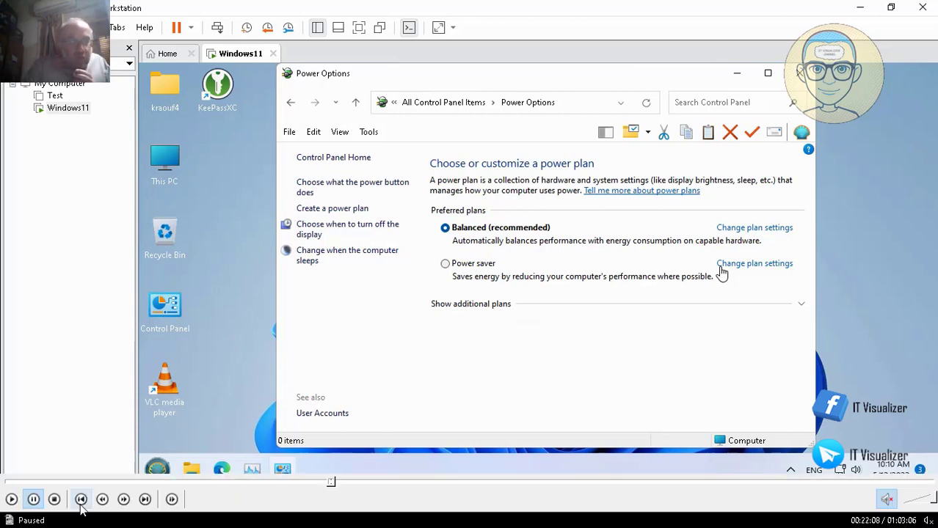
pyautogui.click(11, 500)
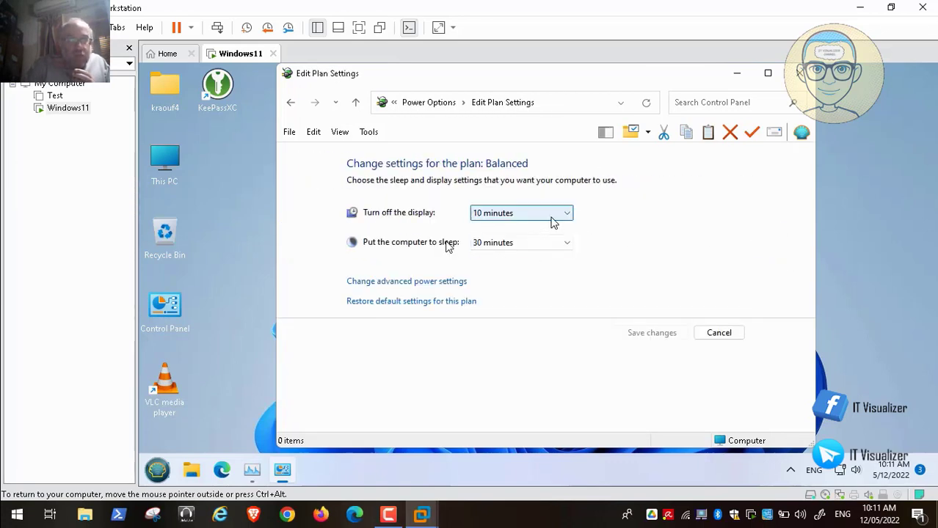
# Keep the display turning off after 10 minutes, set sleep to Never, and open advanced power settings.
pyautogui.click(552, 218)
pyautogui.click(554, 219)
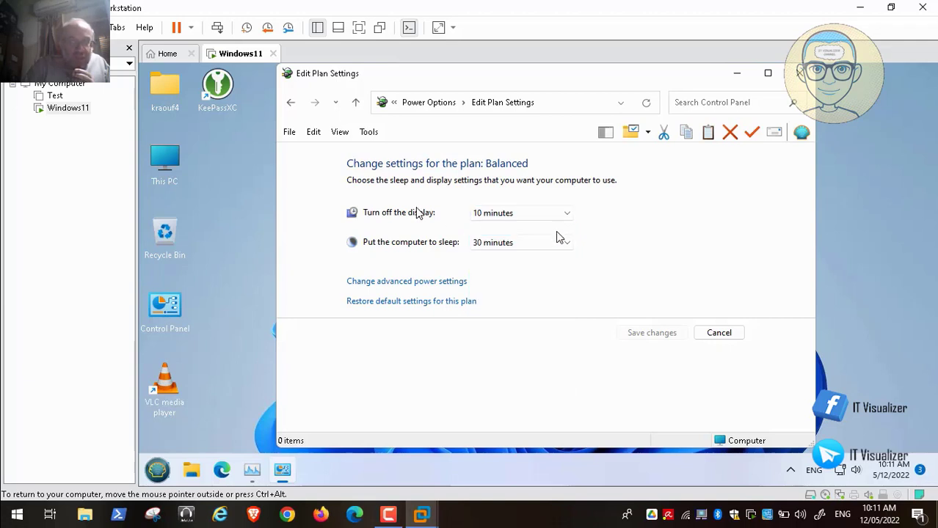
pyautogui.click(559, 244)
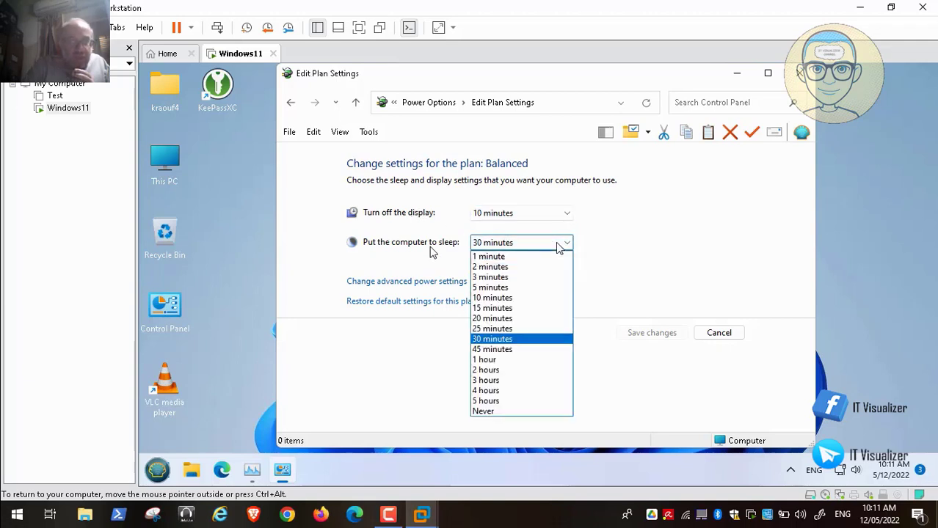
pyautogui.click(516, 413)
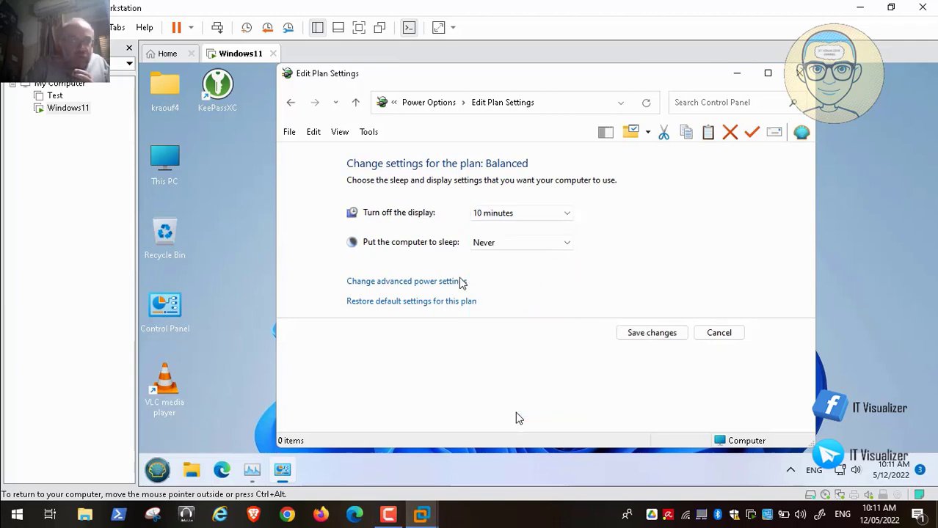
pyautogui.click(416, 282)
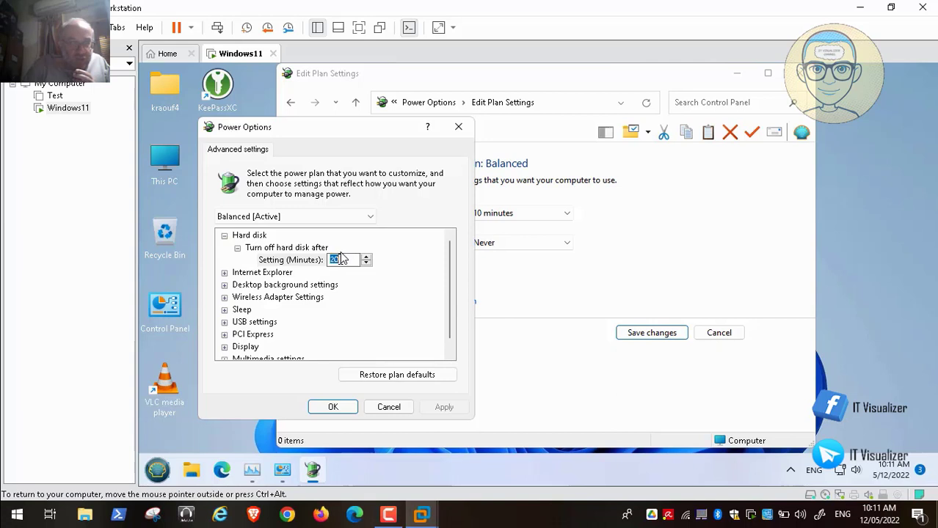
# Set 'Turn off hard disk after' to Never in the advanced power settings.
pyautogui.press('BackSpace')
pyautogui.write('0')
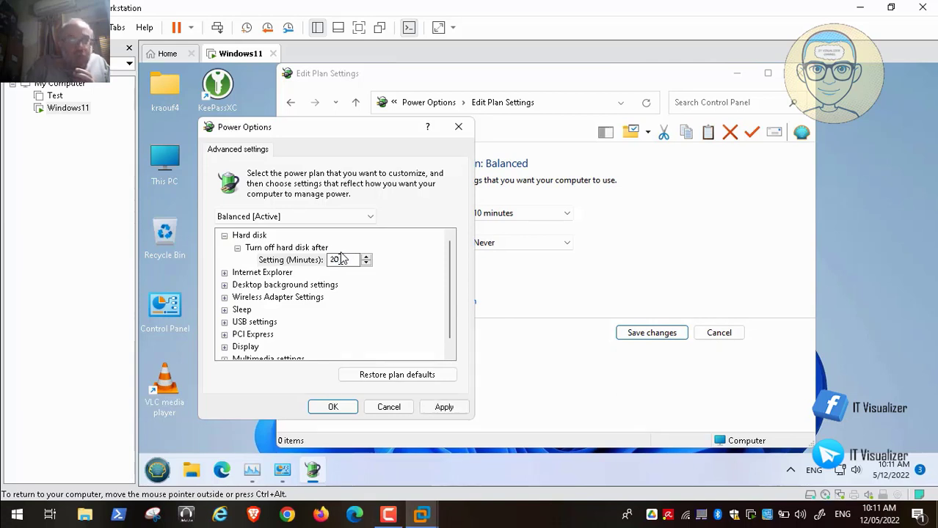
pyautogui.press('BackSpace')
pyautogui.press('BackSpace')
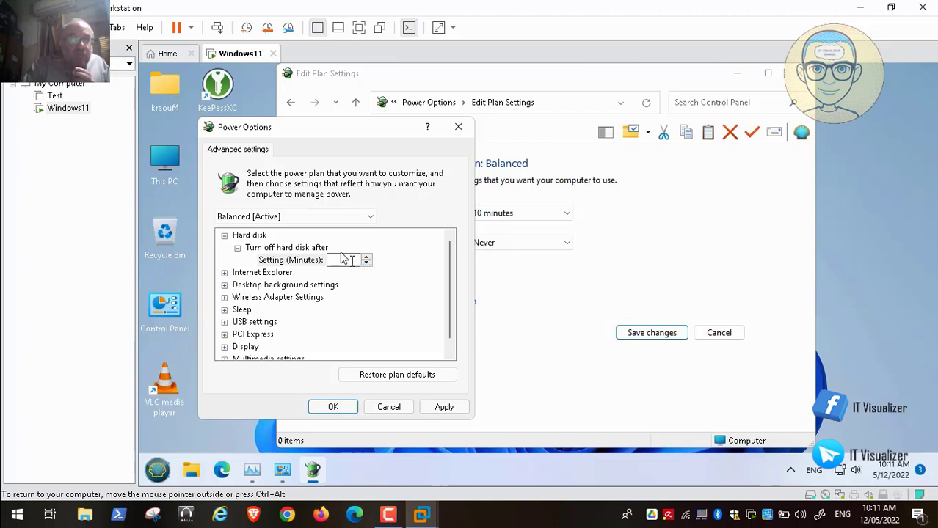
pyautogui.click(366, 264)
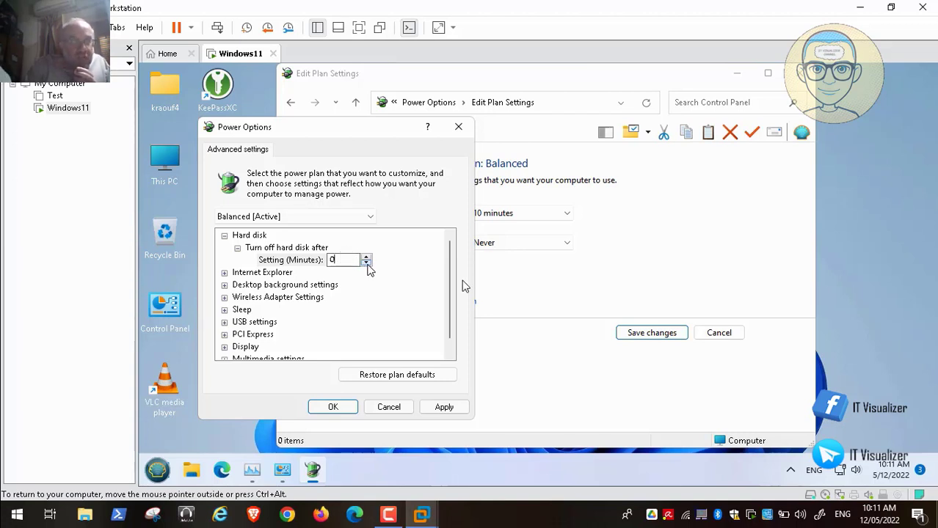
pyautogui.click(368, 264)
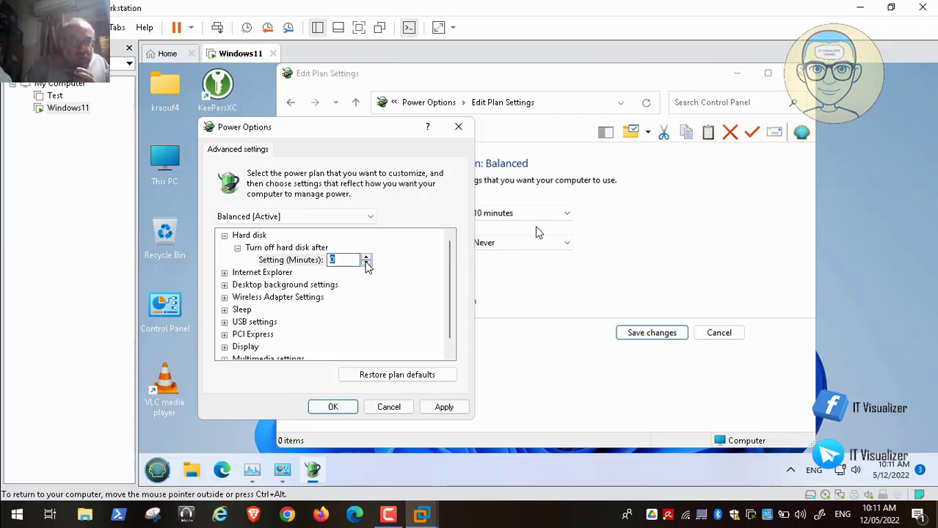
pyautogui.click(367, 259)
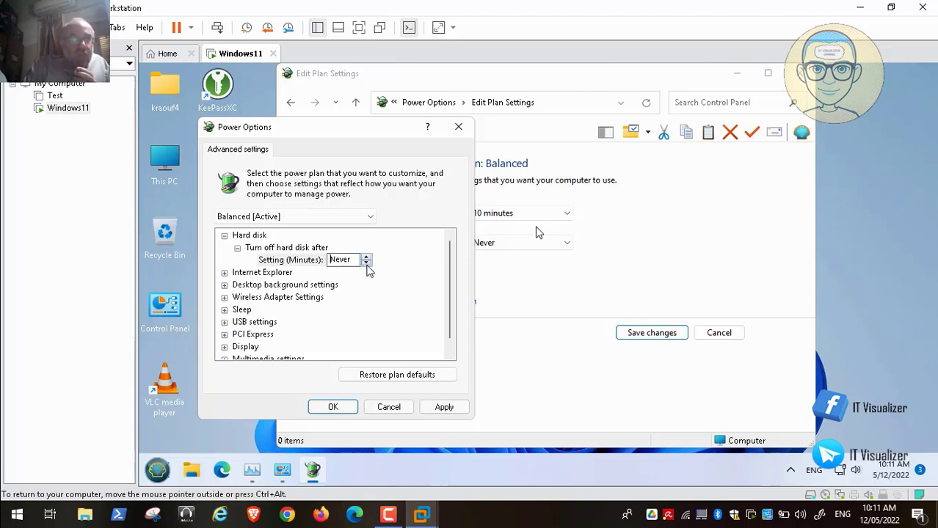
pyautogui.click(366, 263)
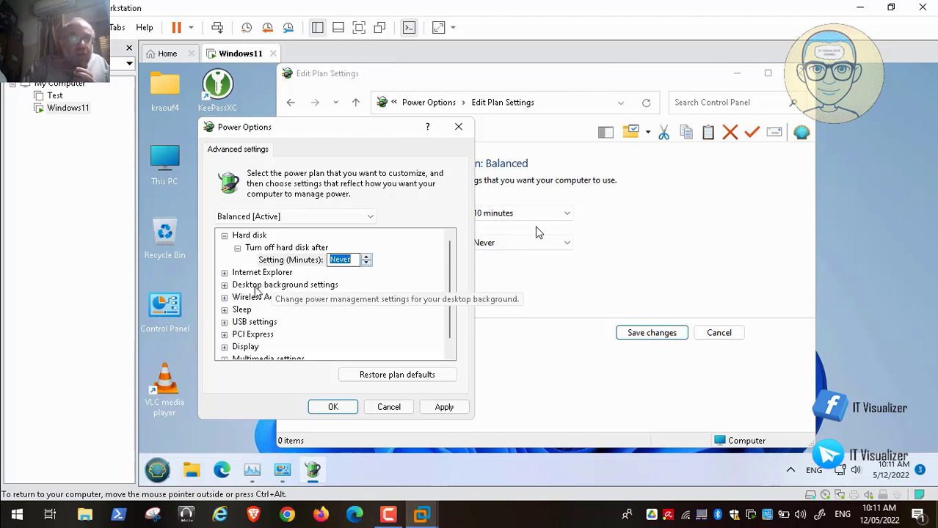
# Expand the Sleep group and set 'Sleep after' to Never.
pyautogui.click(225, 310)
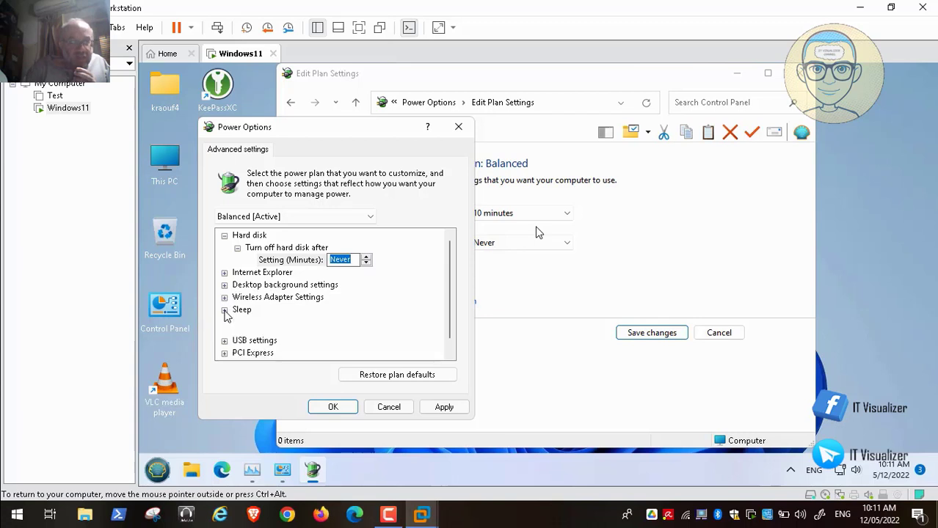
pyautogui.click(238, 322)
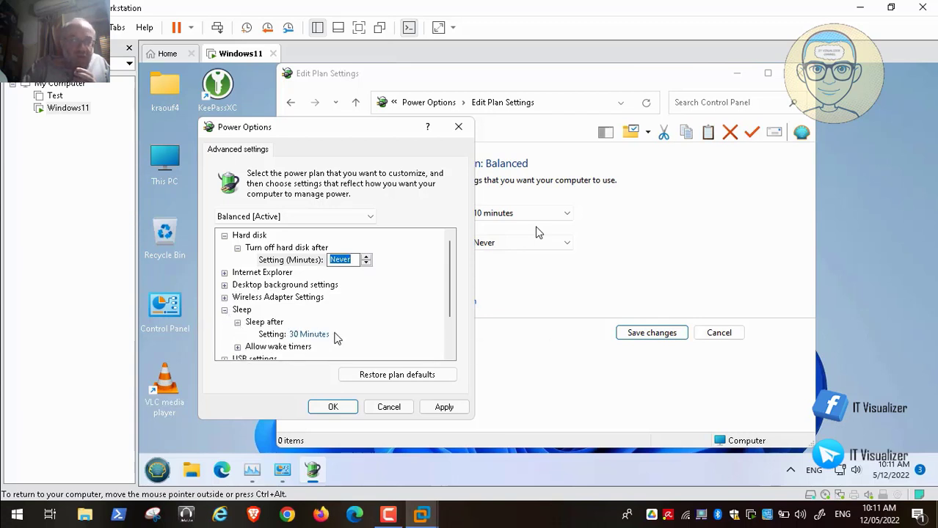
pyautogui.click(314, 335)
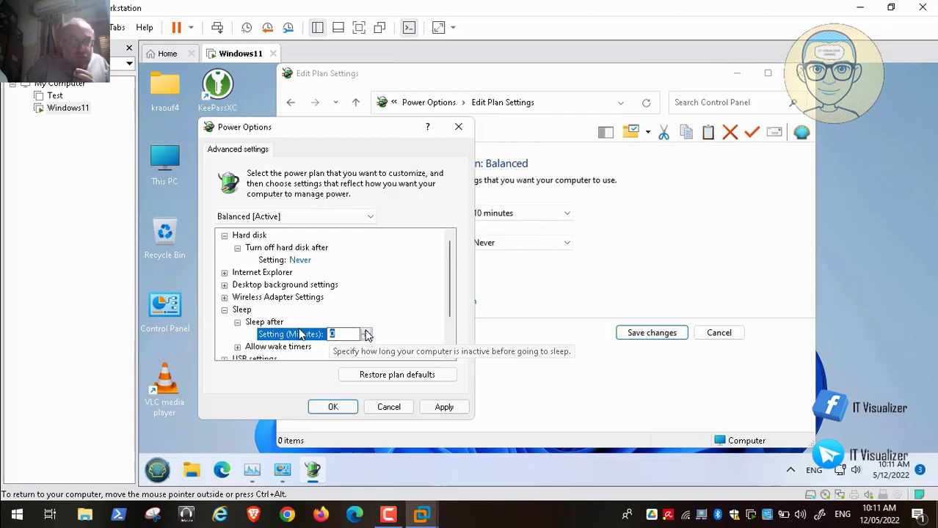
pyautogui.click(366, 338)
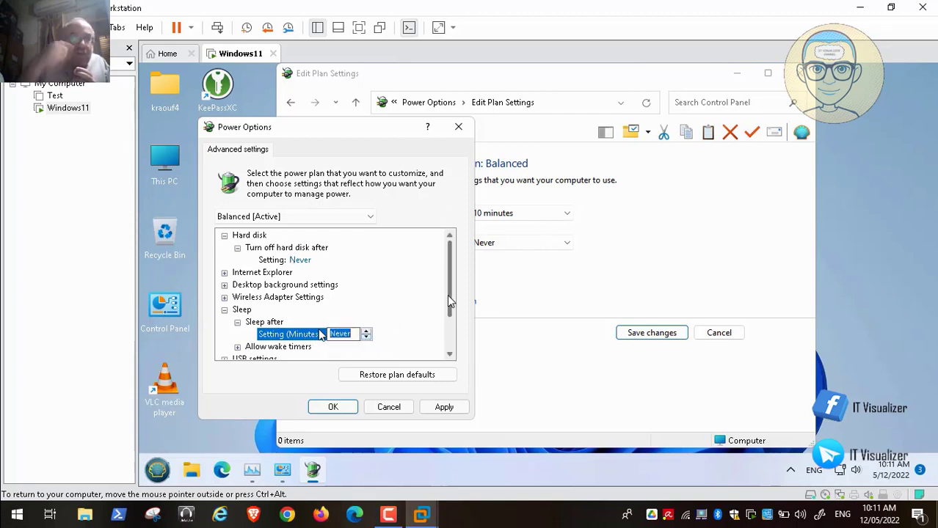
pyautogui.moveTo(447, 304); pyautogui.dragTo(450, 342)
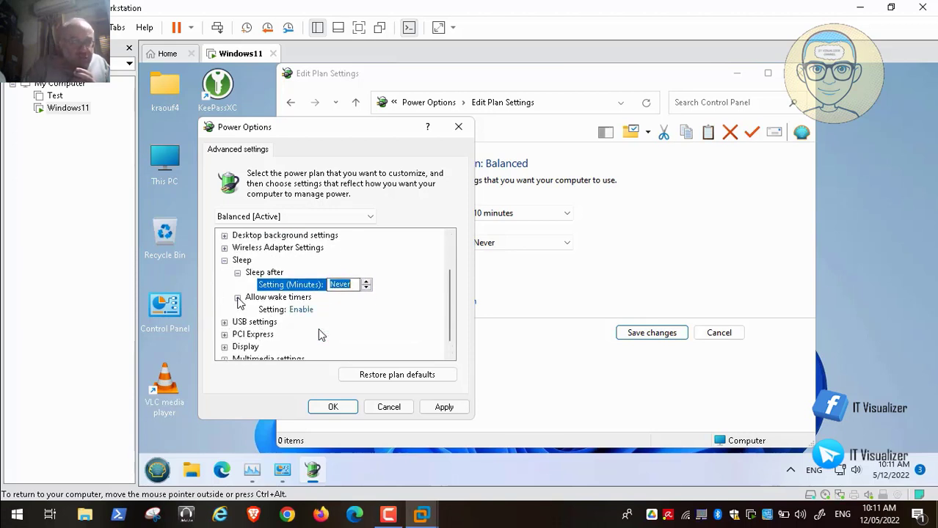
# Expand and collapse the USB, PCI Express, Display and Multimedia setting groups.
pyautogui.click(225, 310)
pyautogui.click(224, 309)
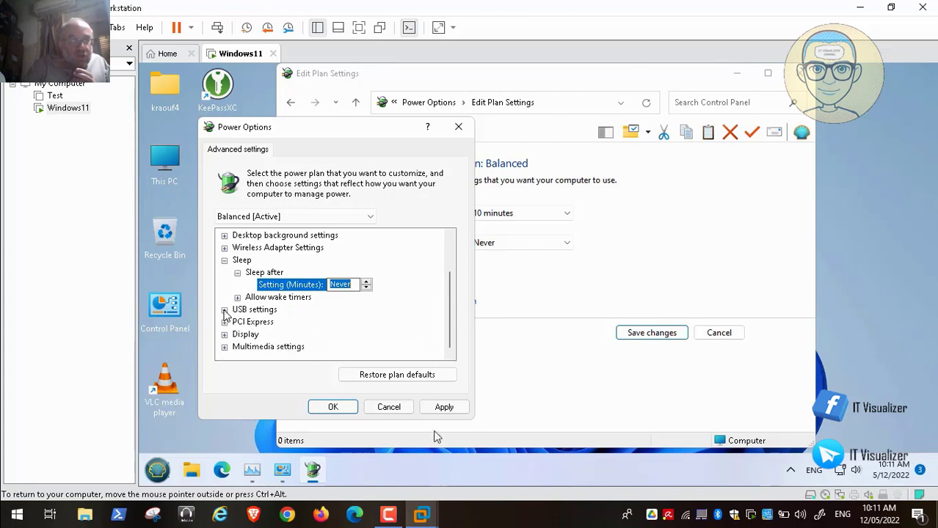
pyautogui.click(224, 323)
pyautogui.click(225, 322)
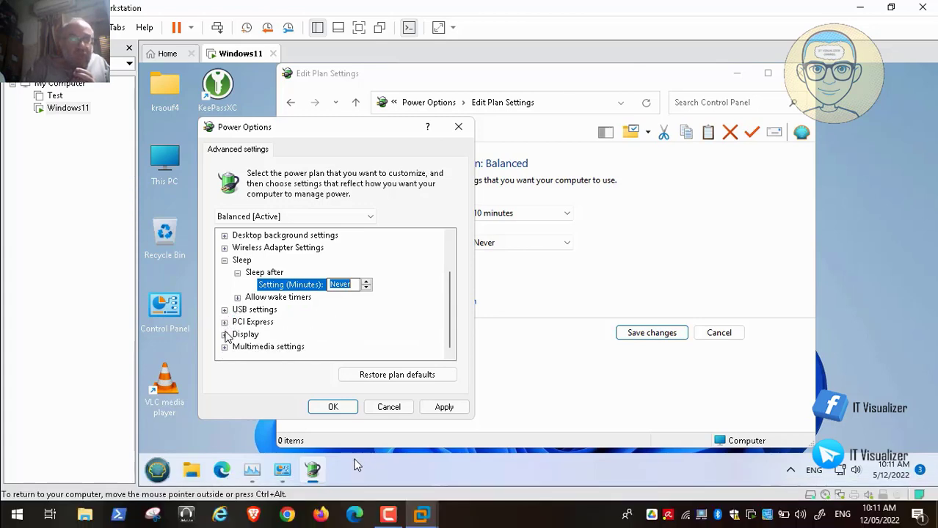
pyautogui.click(225, 335)
pyautogui.click(225, 335)
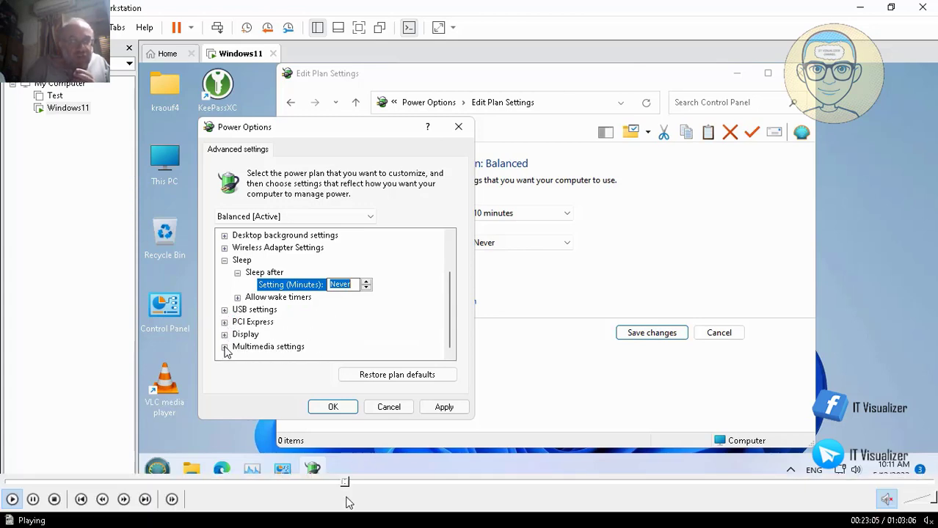
pyautogui.click(225, 346)
pyautogui.click(224, 310)
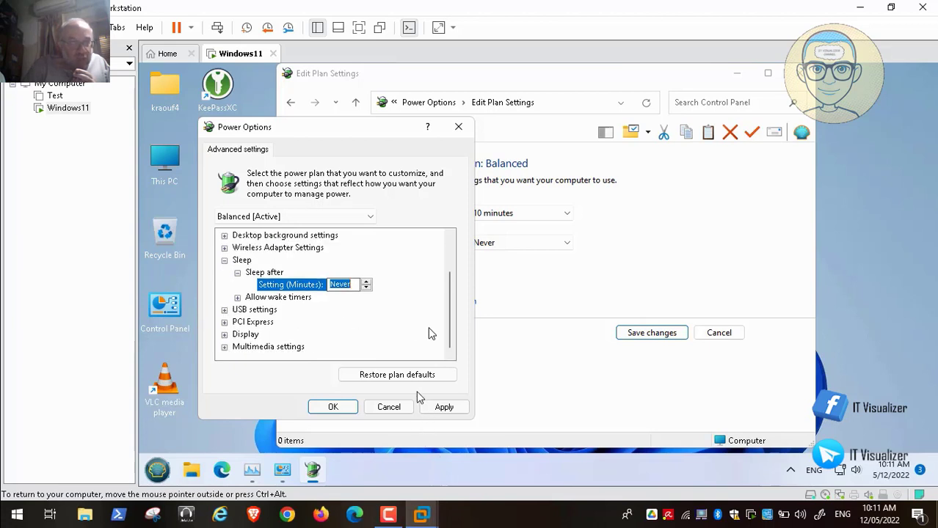
# Collapse the remaining groups, including Sleep, and apply the new power settings.
pyautogui.scroll(2, 448, 325)
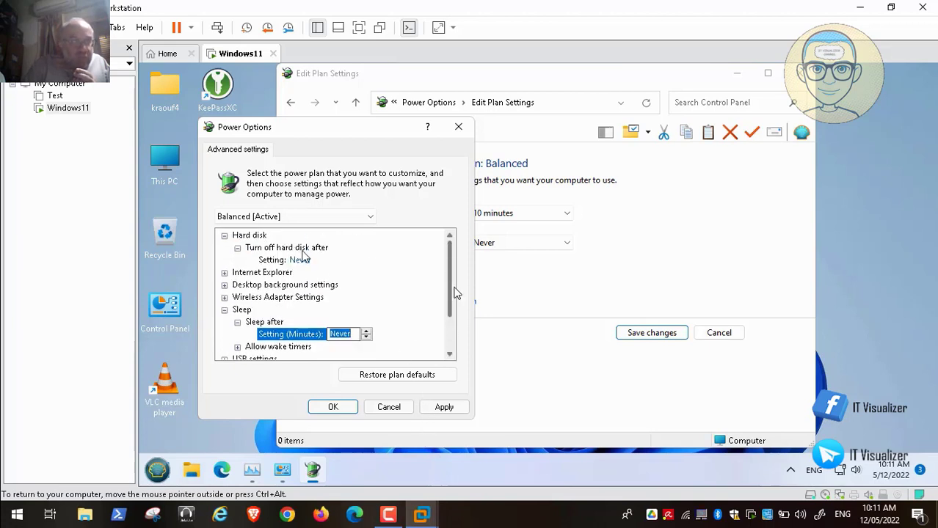
pyautogui.click(225, 273)
pyautogui.click(224, 272)
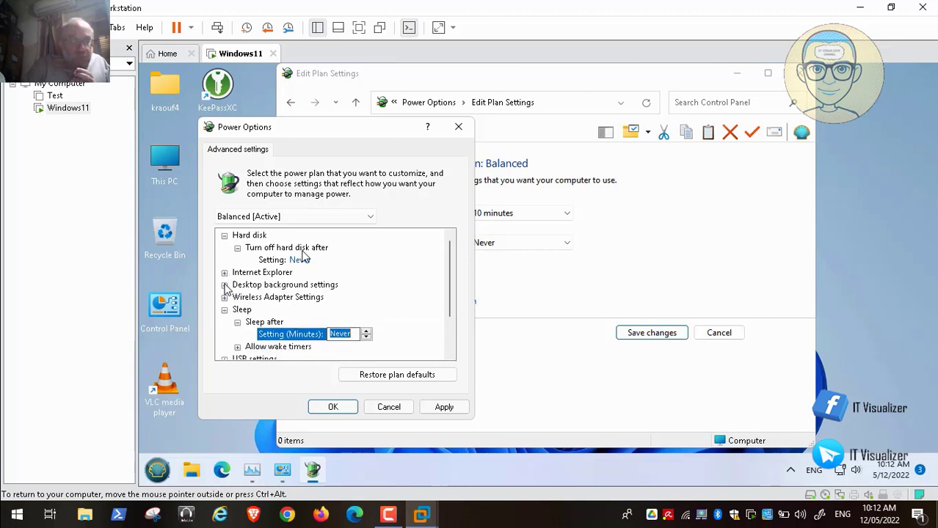
pyautogui.click(225, 285)
pyautogui.click(224, 285)
pyautogui.click(225, 297)
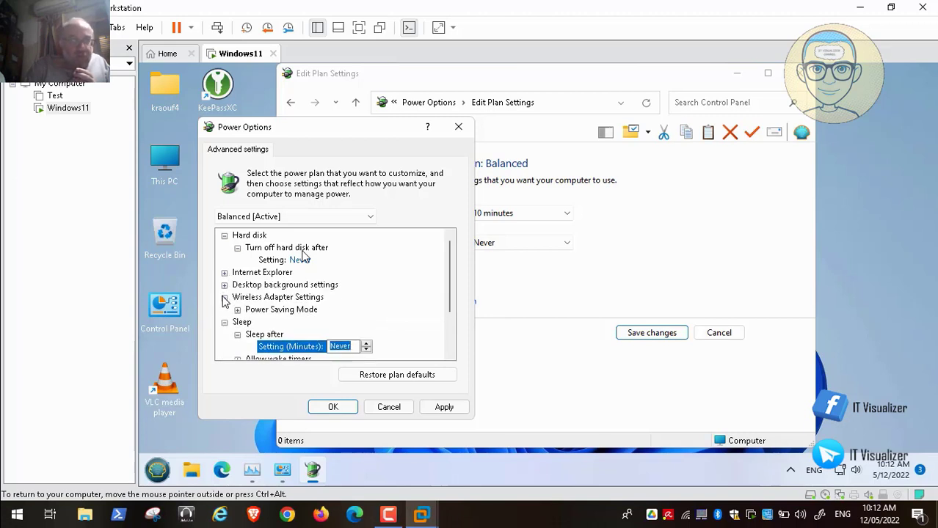
pyautogui.click(224, 297)
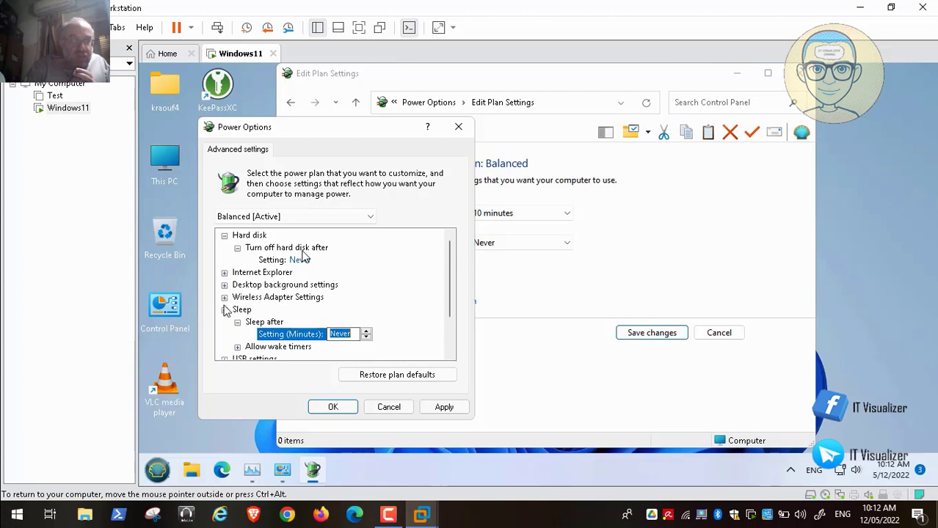
pyautogui.click(225, 310)
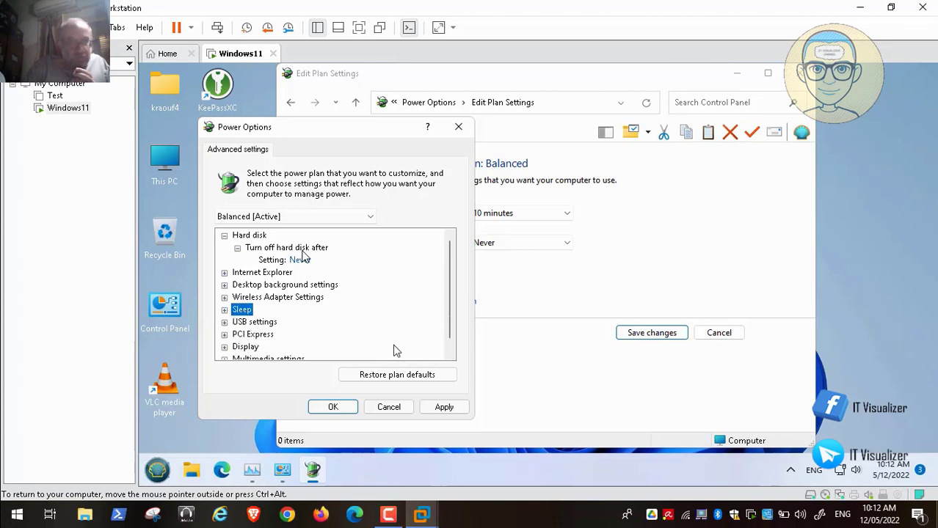
pyautogui.click(440, 408)
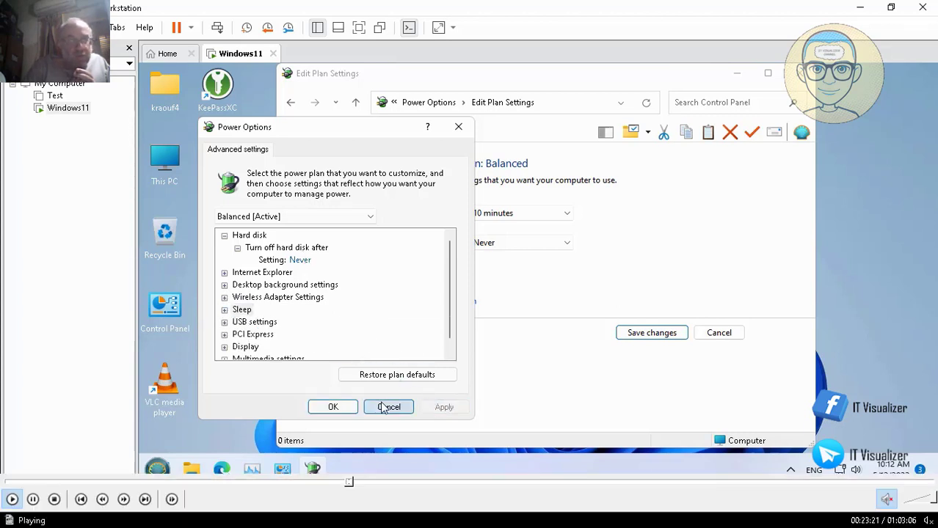
# Confirm the power settings with OK and scrub the VLC video ahead to the power plan list.
pyautogui.click(332, 407)
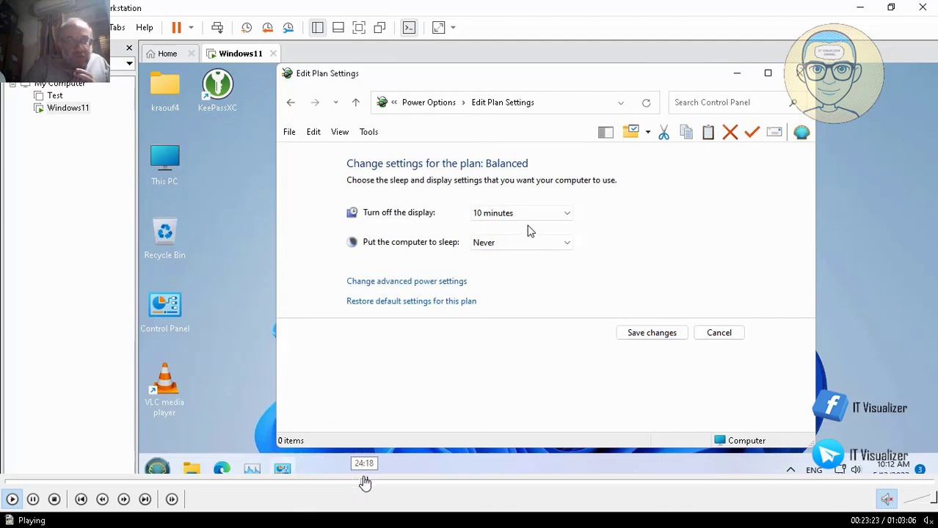
pyautogui.click(364, 483)
pyautogui.click(380, 482)
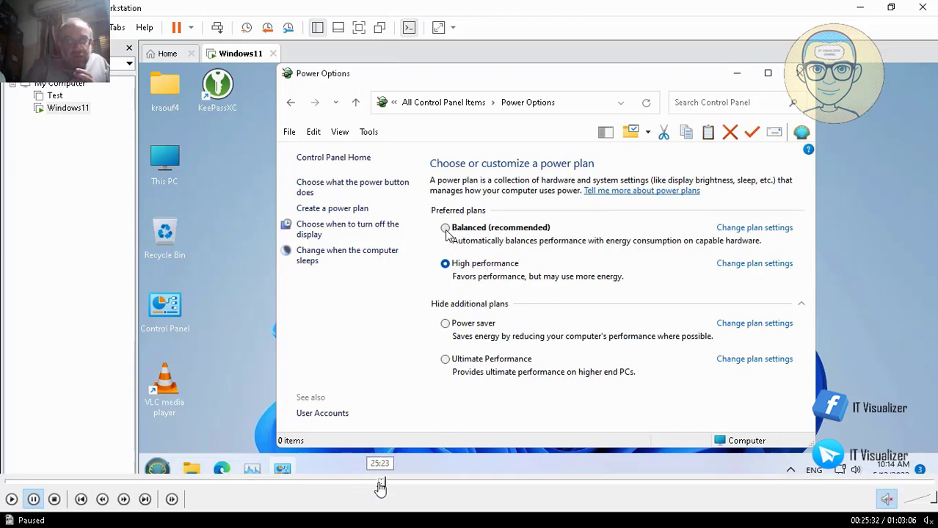
pyautogui.click(379, 483)
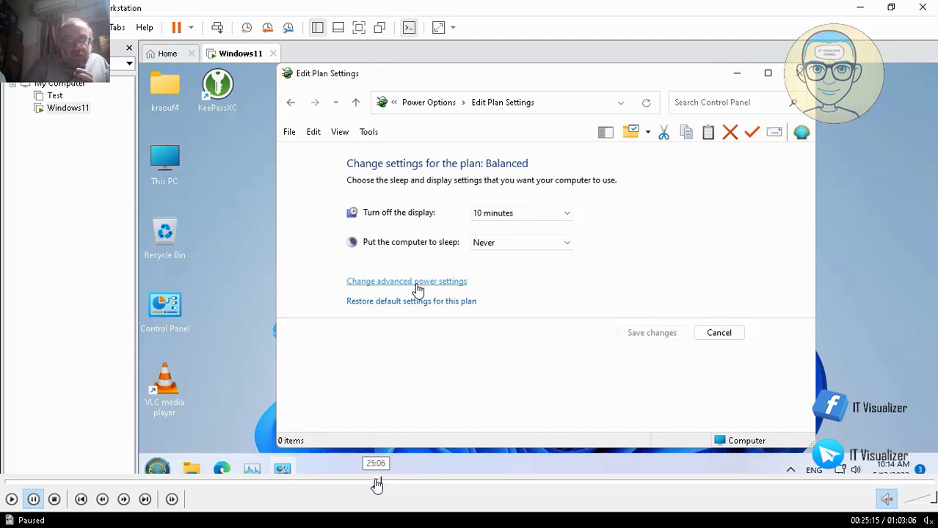
pyautogui.click(375, 482)
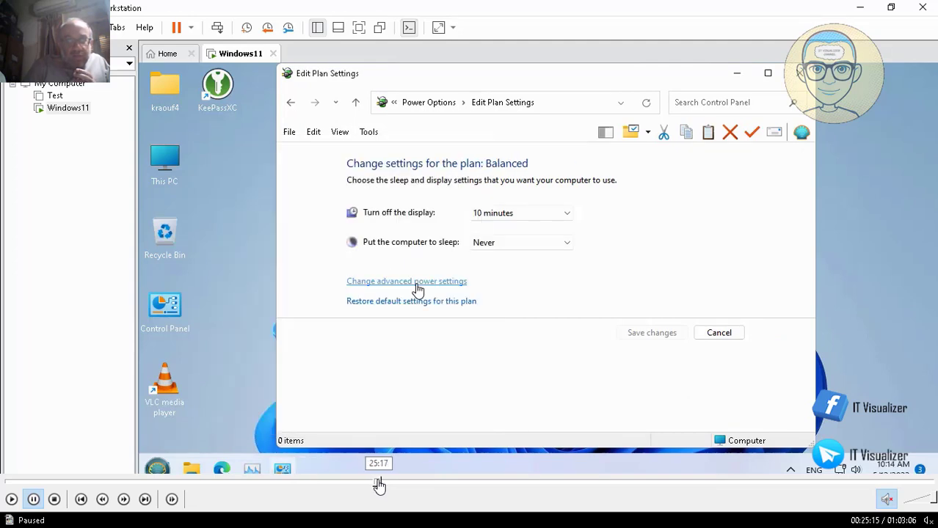
pyautogui.click(379, 483)
pyautogui.click(382, 484)
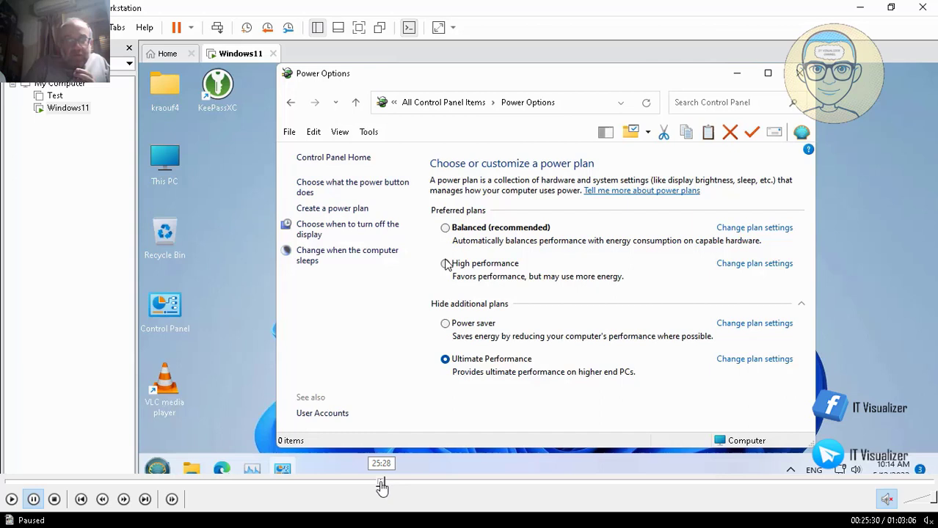
# Rewind the video, resume playback, and seek back to where Balanced is the chosen plan.
pyautogui.click(380, 483)
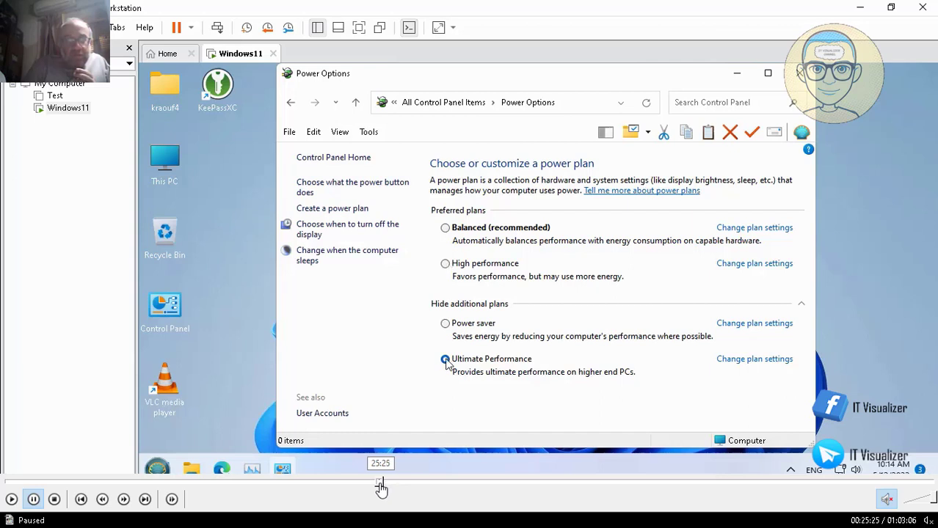
pyautogui.click(379, 483)
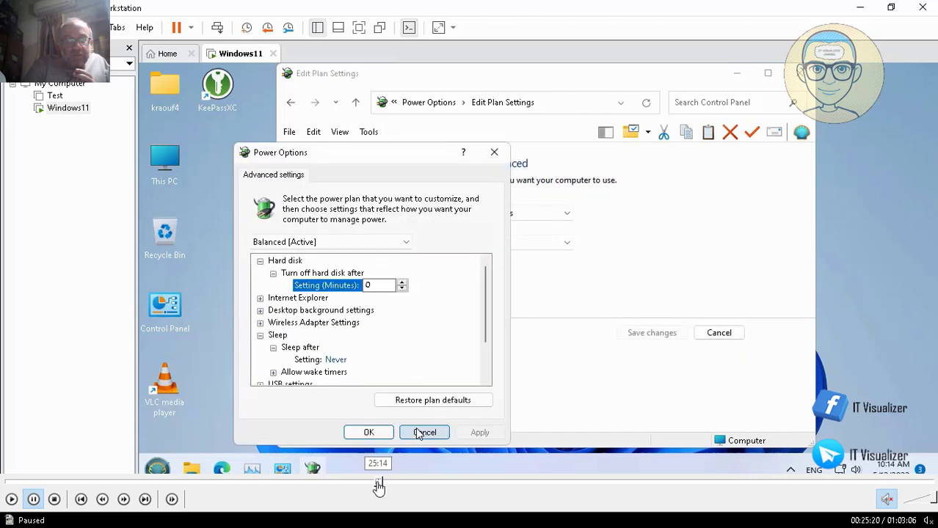
pyautogui.click(376, 483)
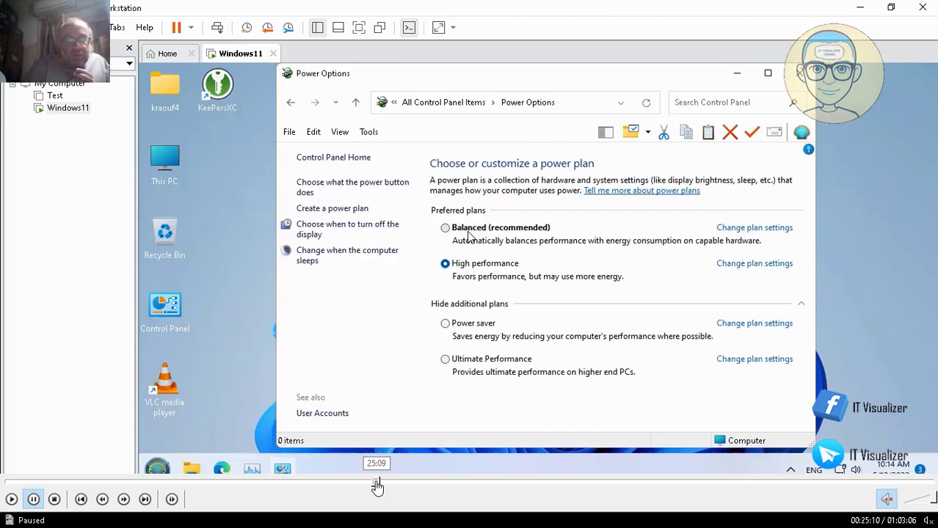
pyautogui.click(375, 484)
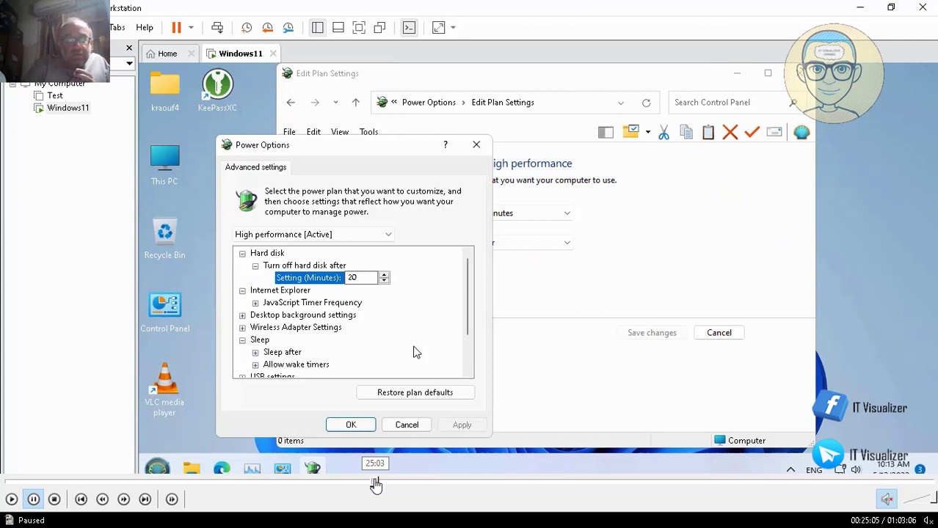
pyautogui.click(375, 484)
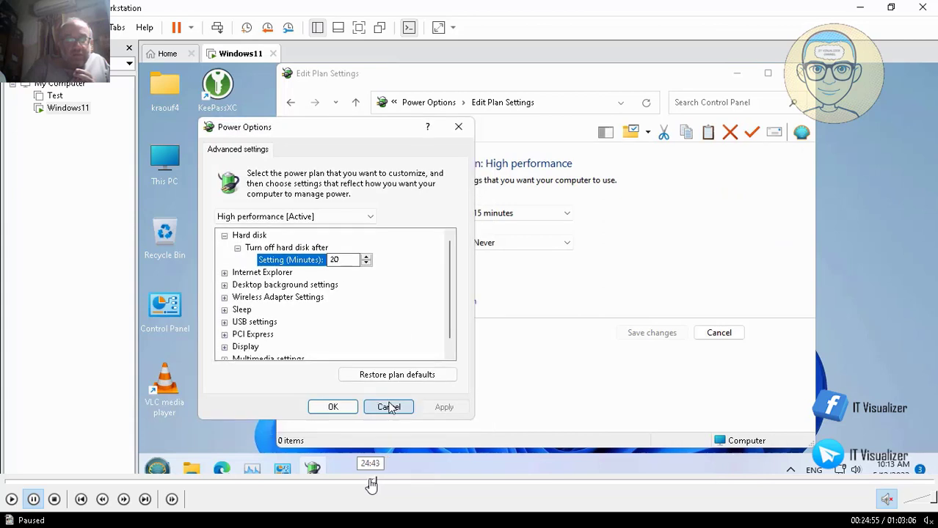
pyautogui.click(372, 483)
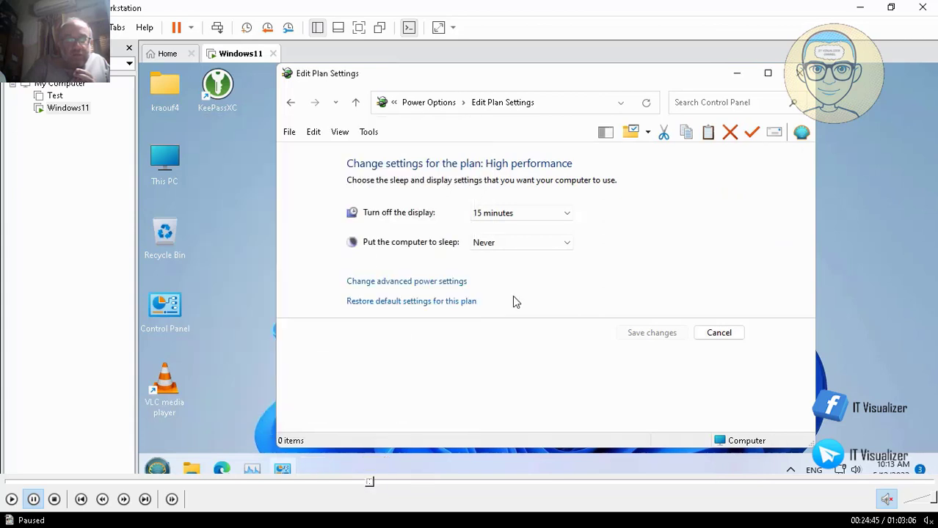
pyautogui.click(12, 500)
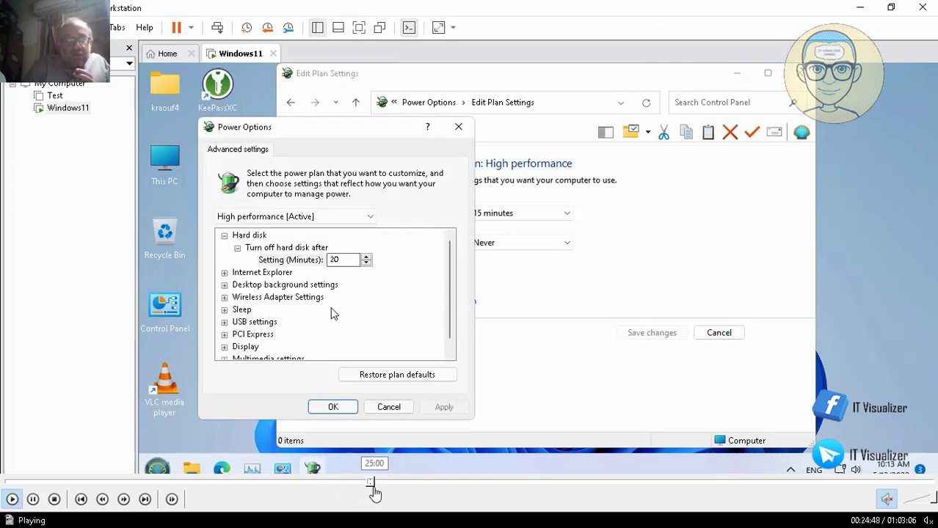
pyautogui.click(367, 484)
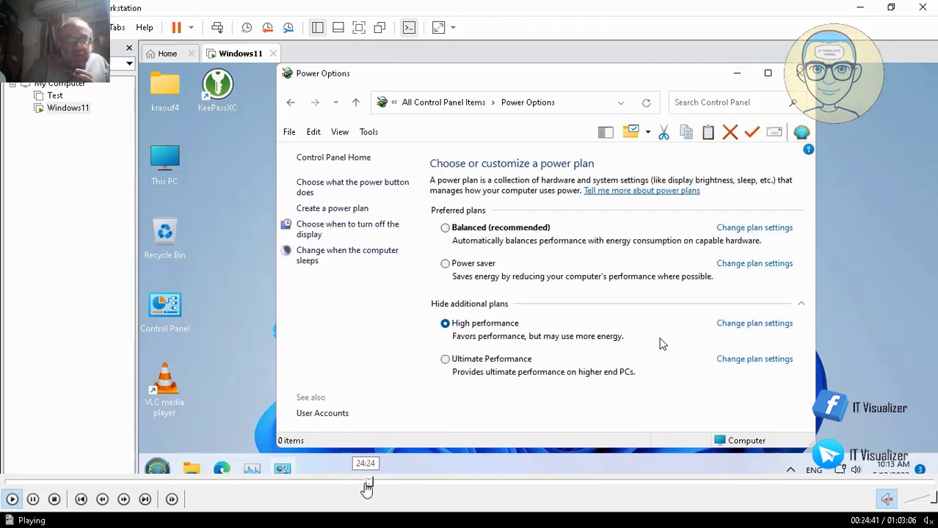
pyautogui.click(366, 484)
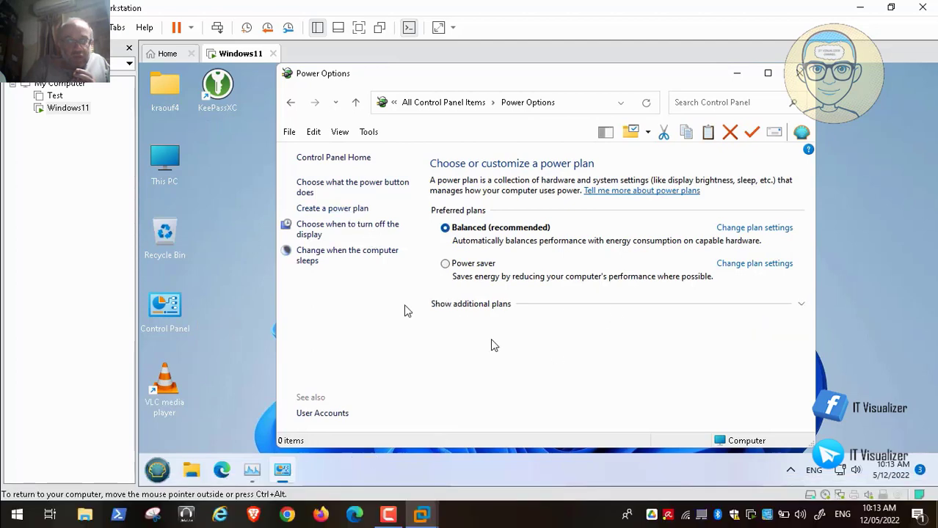
# Switch the active power plan from Balanced to High performance, with additional plans shown.
pyautogui.moveTo(28, 462)
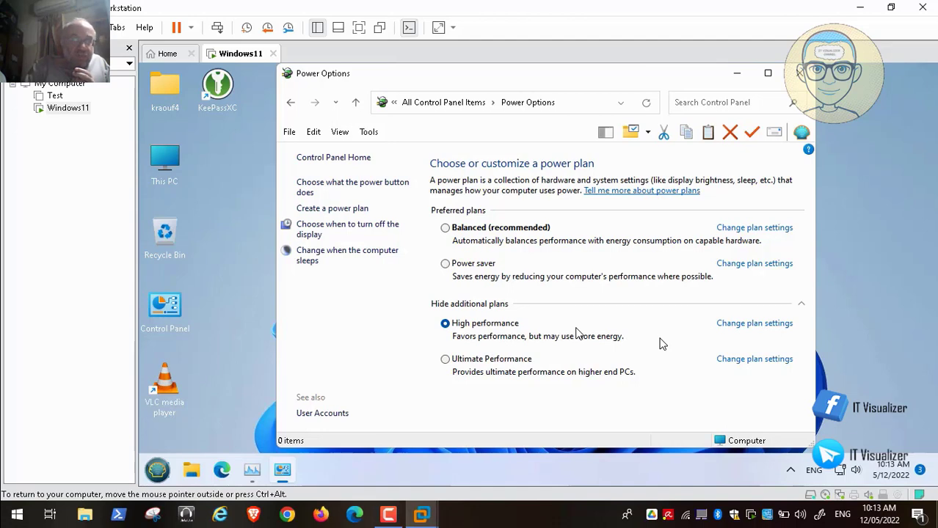
pyautogui.click(768, 324)
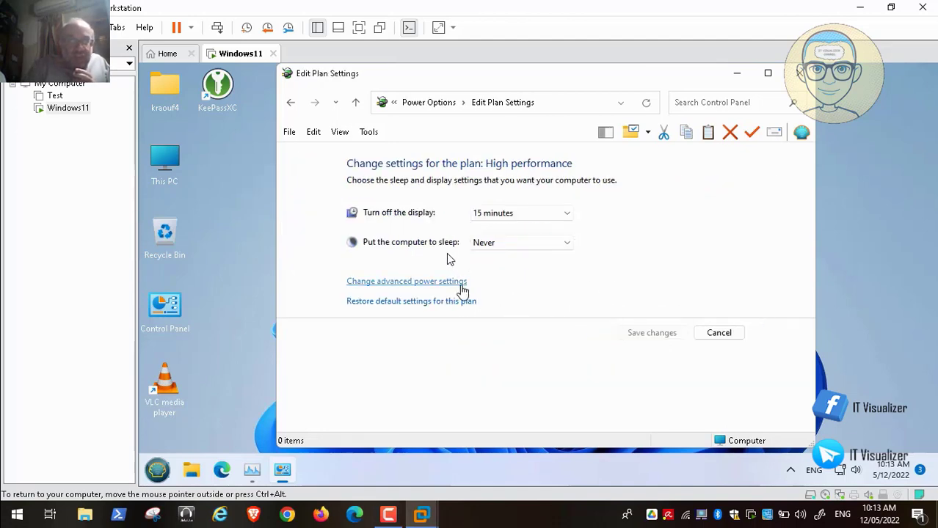
pyautogui.click(454, 283)
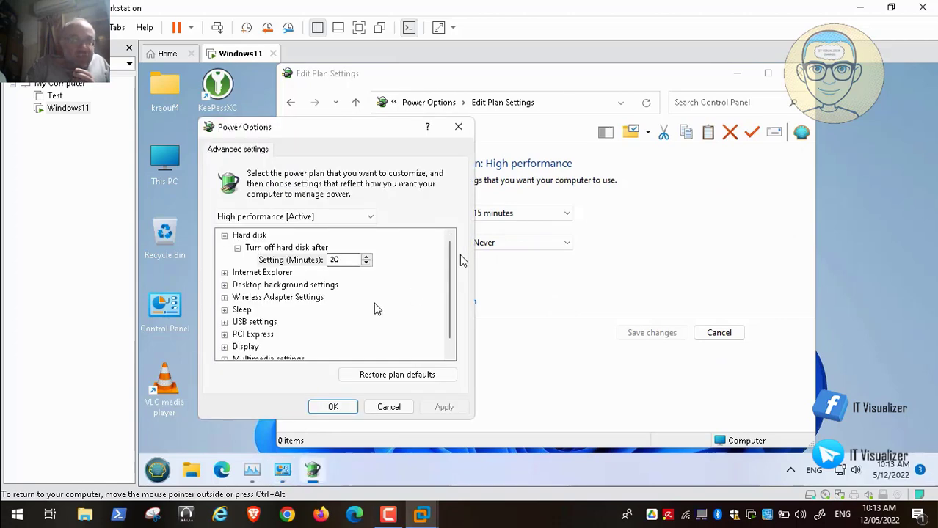
pyautogui.click(224, 310)
pyautogui.click(237, 322)
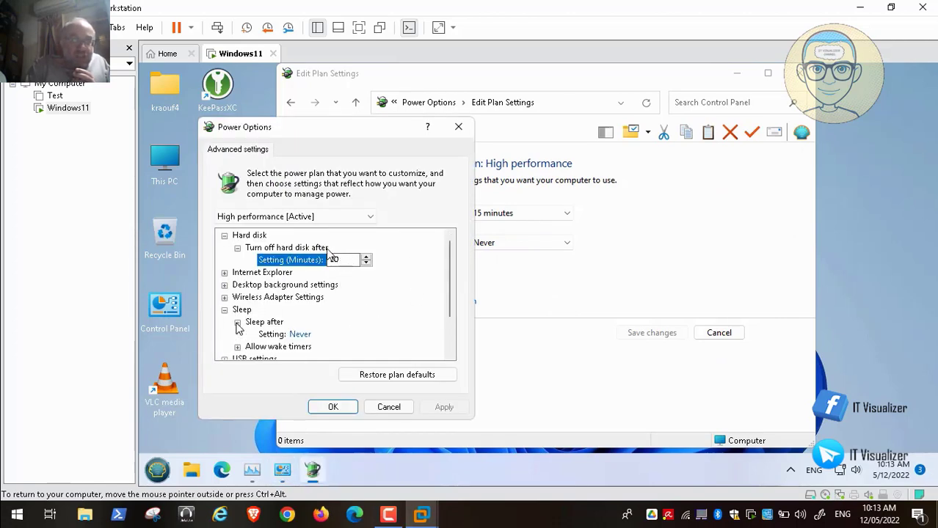
pyautogui.click(237, 322)
pyautogui.click(224, 310)
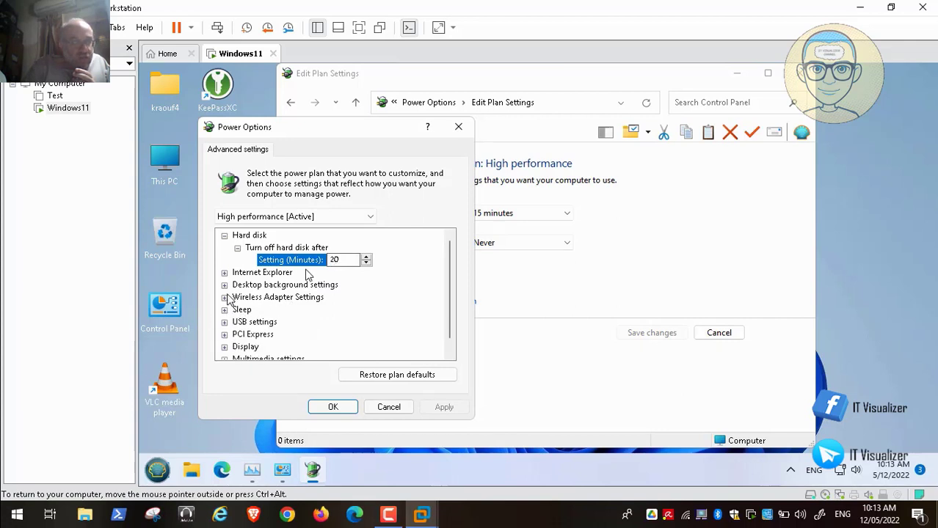
pyautogui.click(383, 407)
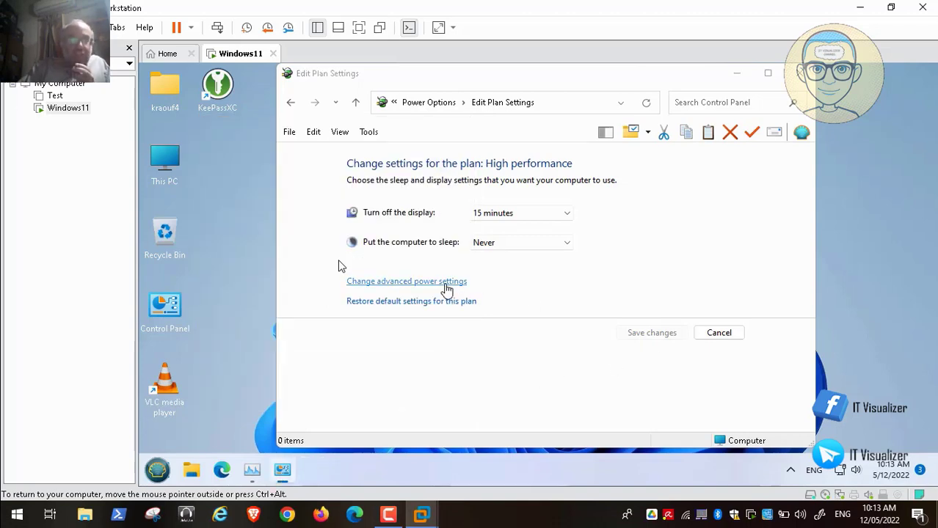
pyautogui.click(360, 284)
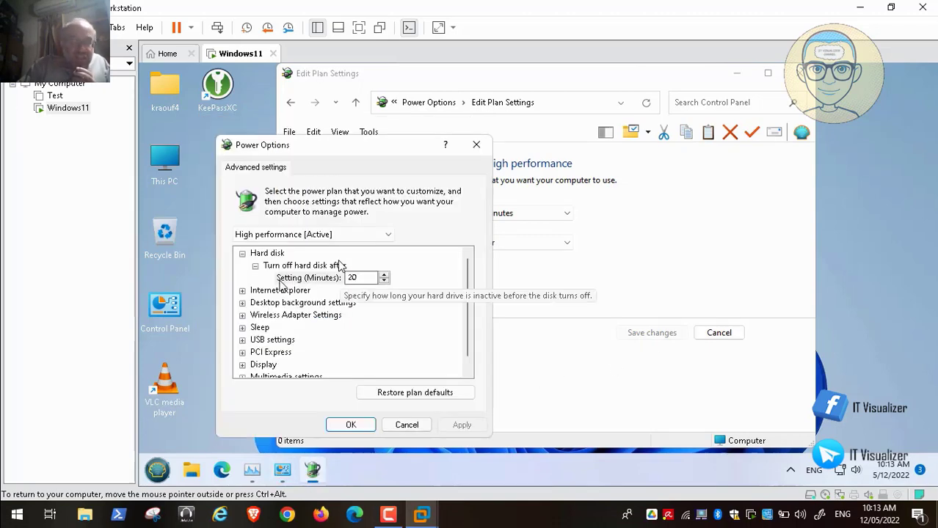
pyautogui.click(242, 291)
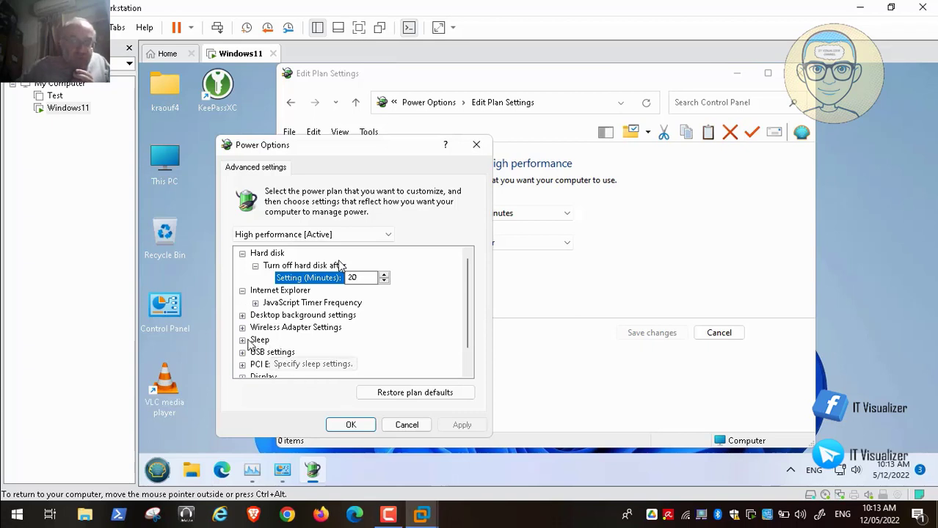
pyautogui.click(242, 340)
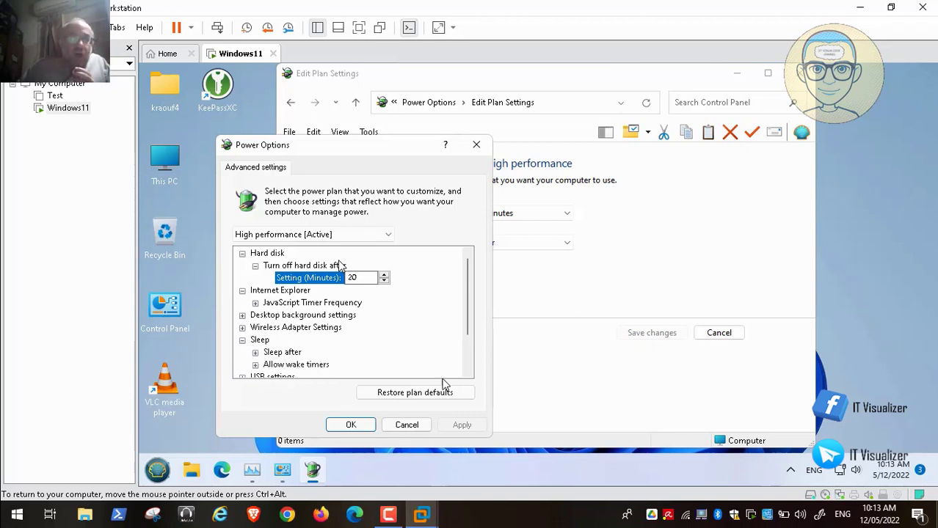
pyautogui.click(406, 425)
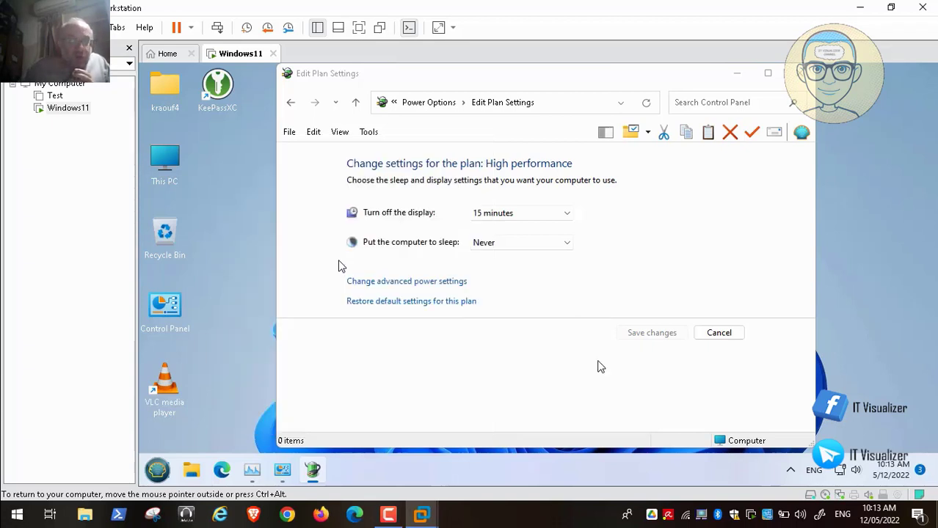
pyautogui.click(722, 336)
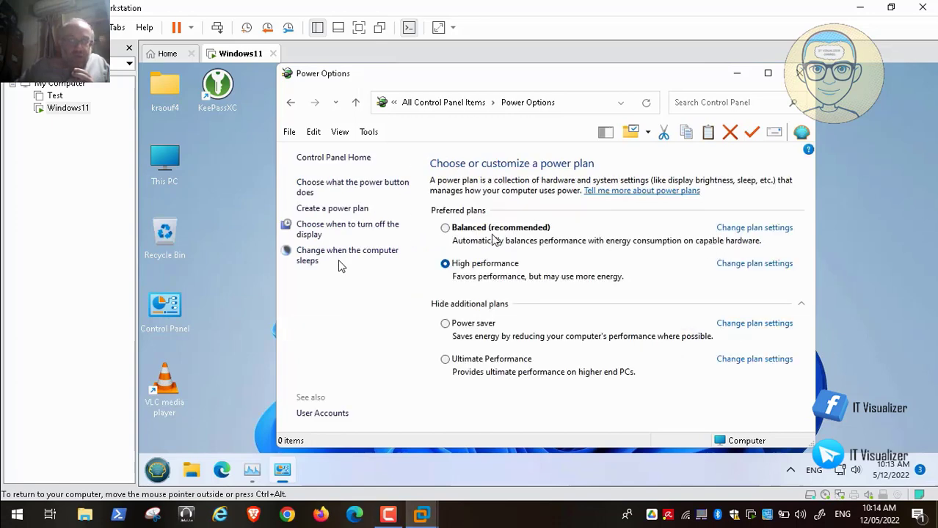
# Make Balanced active, inspect its advanced sleep settings, and cancel out without saving changes.
pyautogui.click(446, 229)
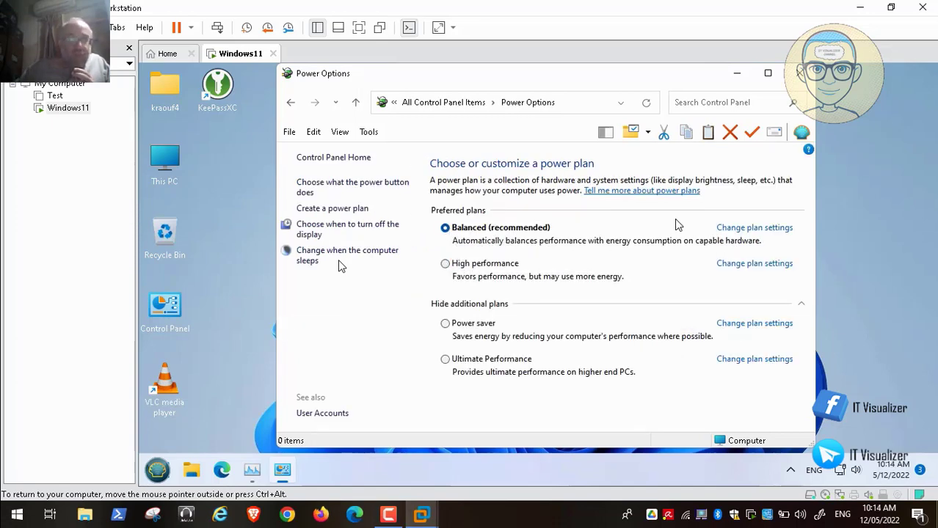
pyautogui.click(758, 232)
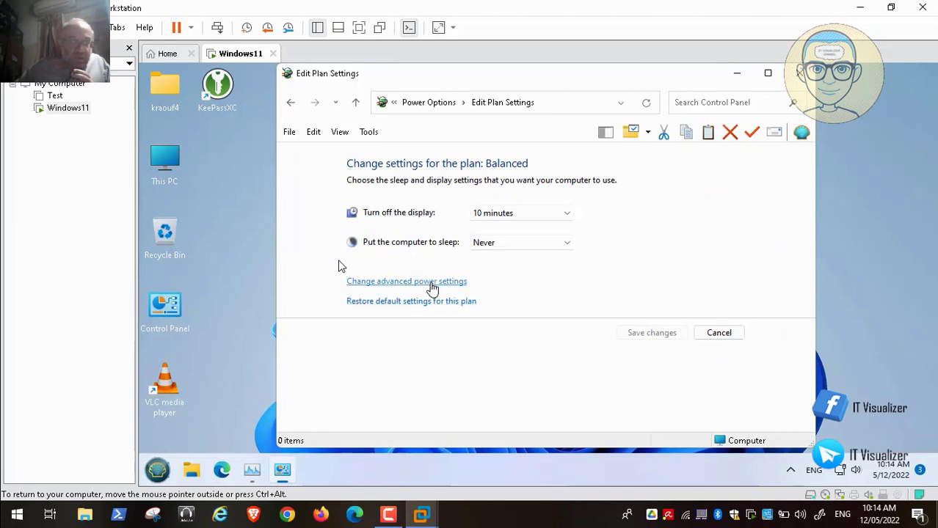
pyautogui.click(416, 282)
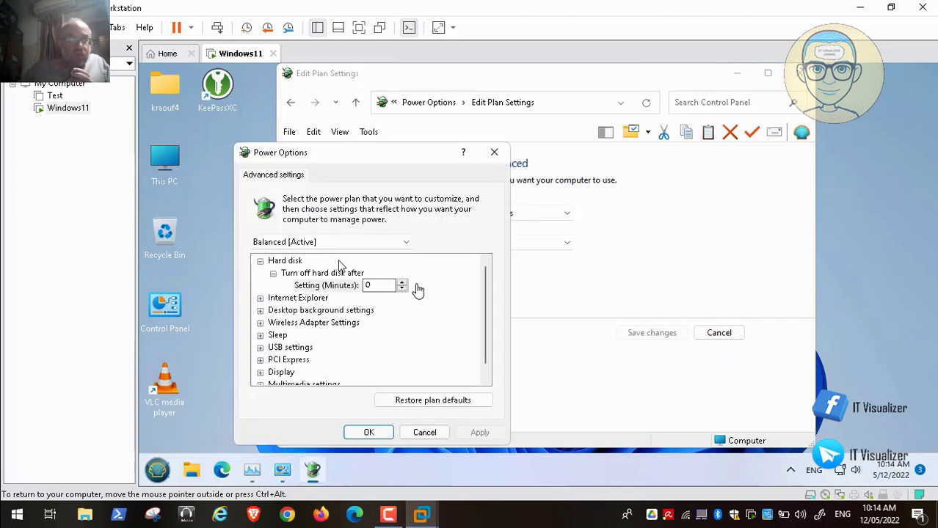
pyautogui.click(261, 336)
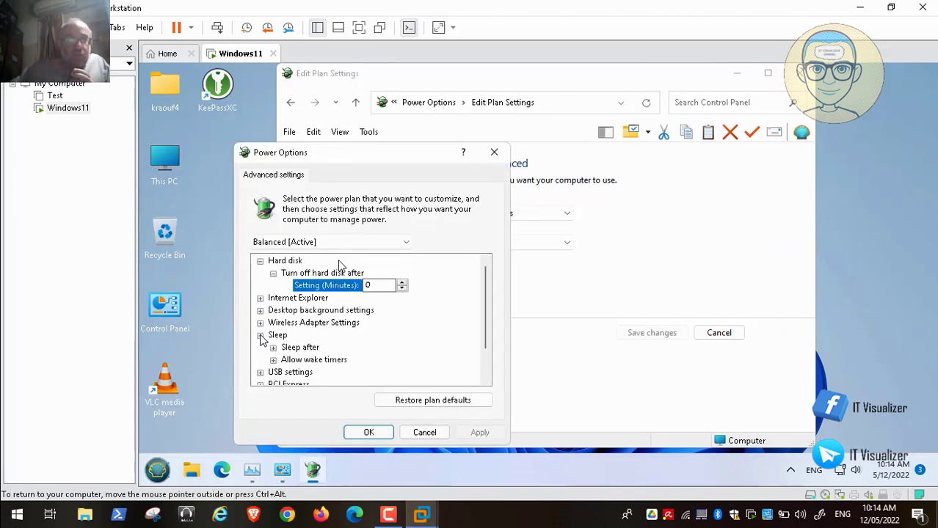
pyautogui.click(274, 349)
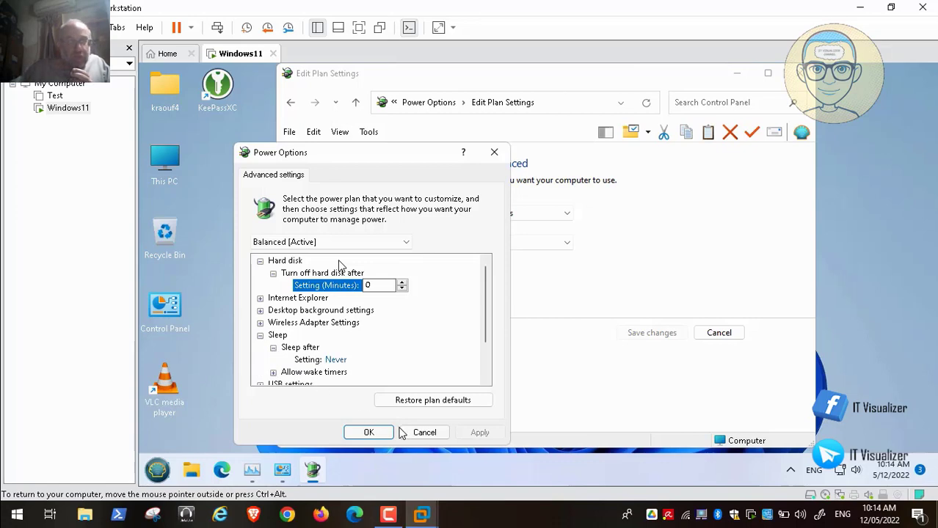
pyautogui.click(424, 432)
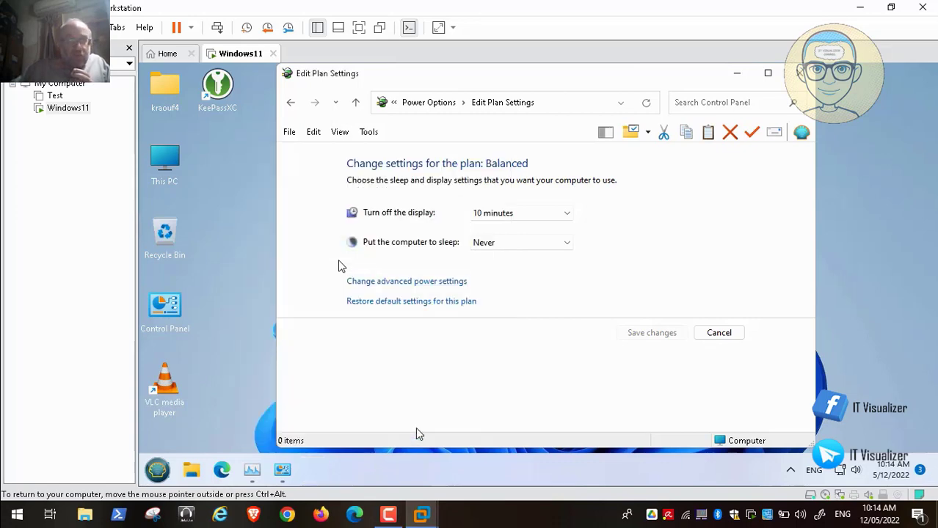
pyautogui.click(738, 333)
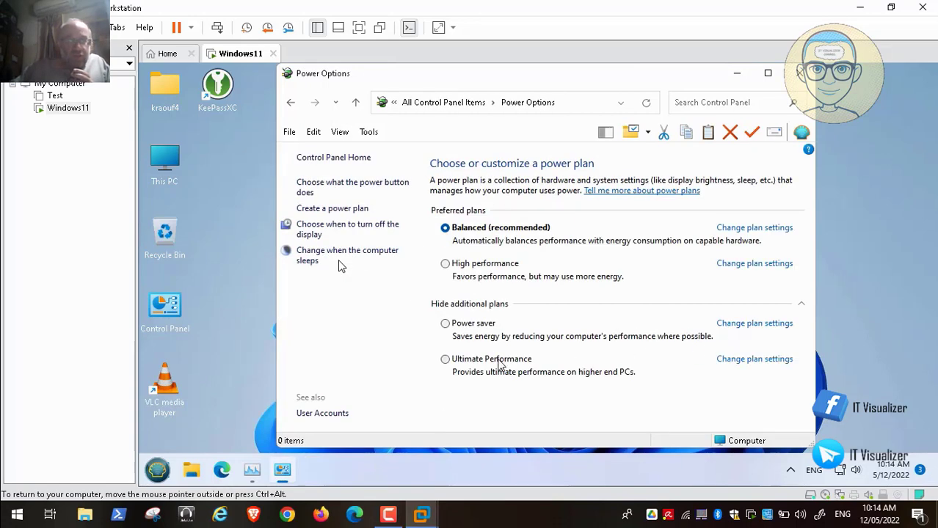
# Try the Ultimate Performance and High performance plans, then close the Power Options window.
pyautogui.click(446, 360)
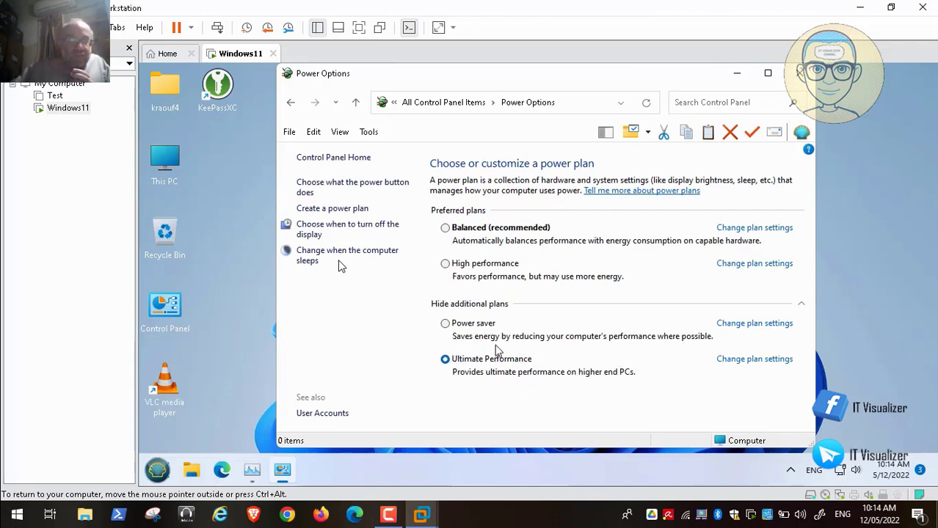
pyautogui.click(446, 264)
pyautogui.click(798, 74)
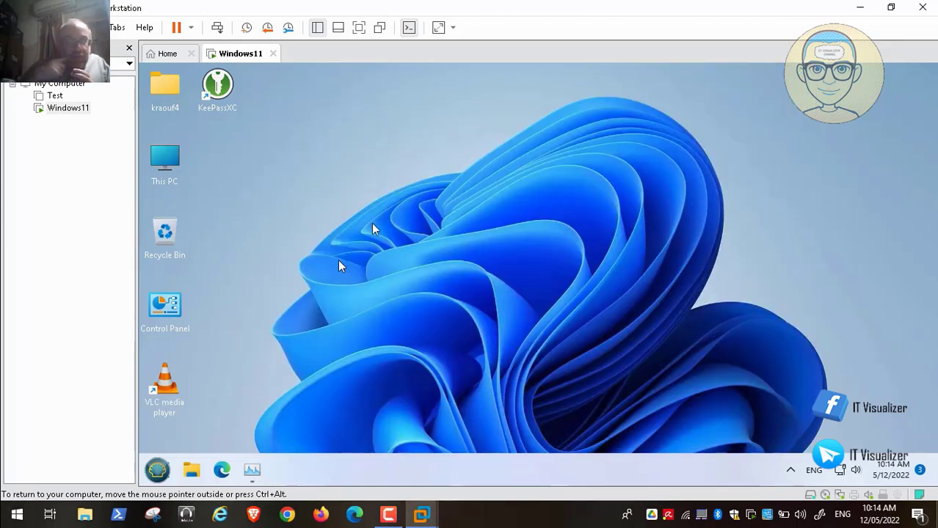
# Open Control Panel from the desktop icon and go to the Region settings.
pyautogui.doubleClick(163, 308)
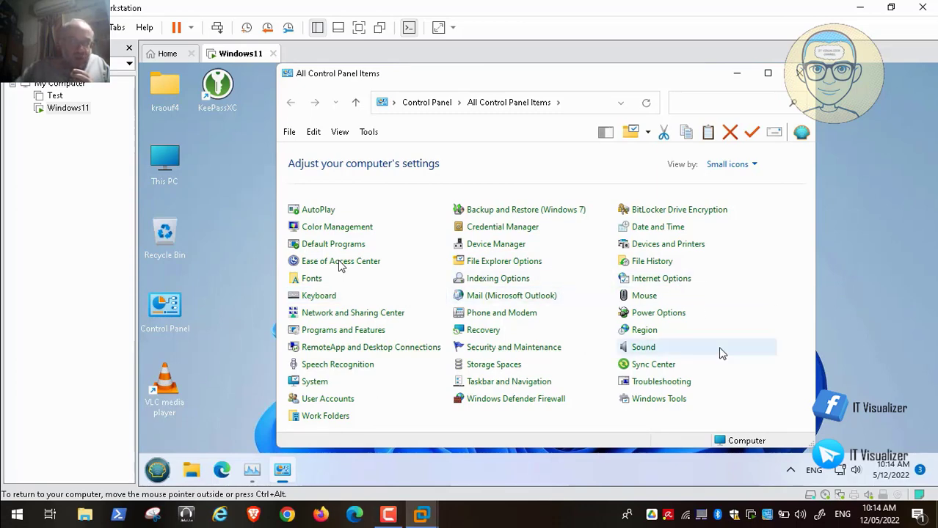
pyautogui.click(640, 337)
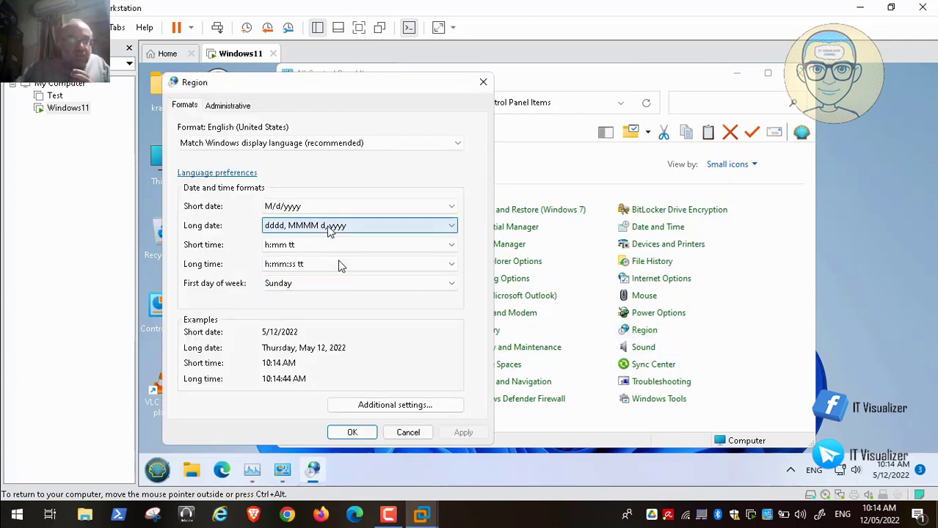
pyautogui.moveTo(55, 511)
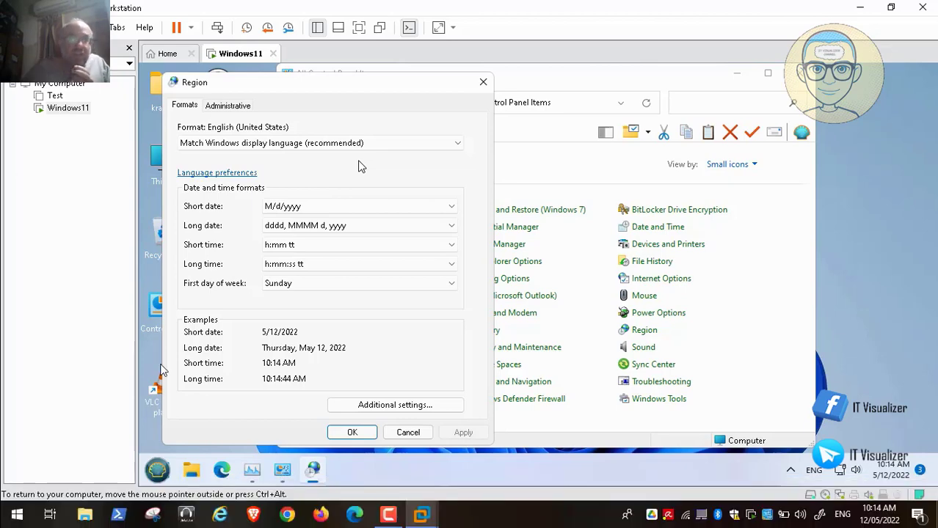
pyautogui.click(415, 145)
pyautogui.click(415, 146)
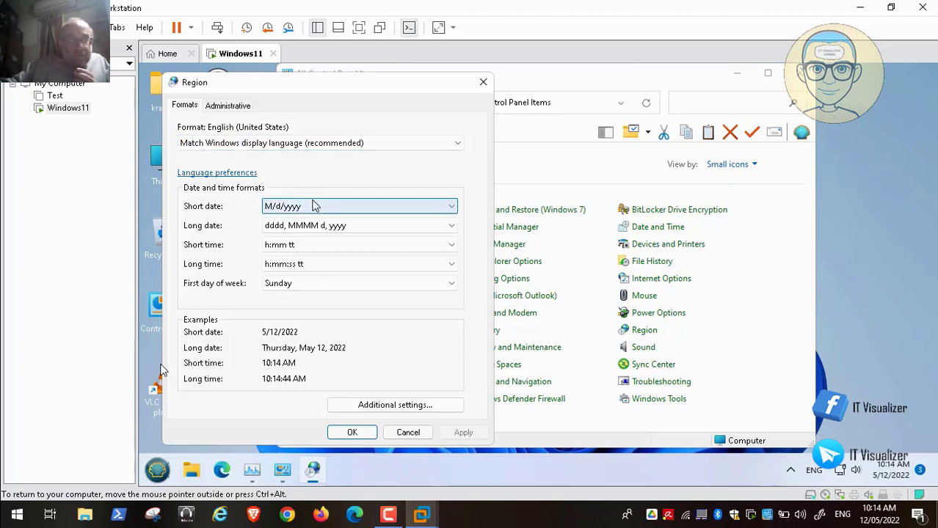
pyautogui.moveTo(256, 512)
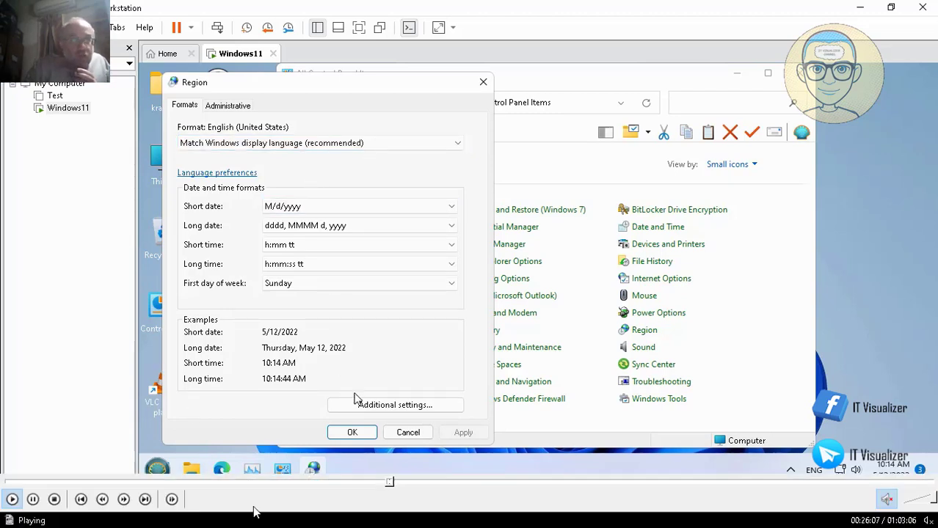
# Open Additional settings, then pause VLC, exit full screen and dismiss the recorder panel.
pyautogui.click(363, 404)
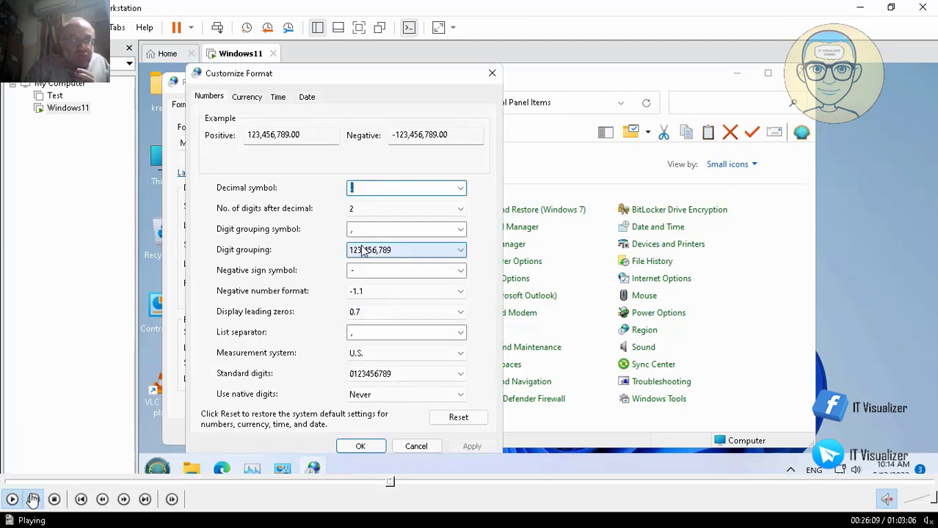
pyautogui.click(33, 499)
pyautogui.doubleClick(270, 249)
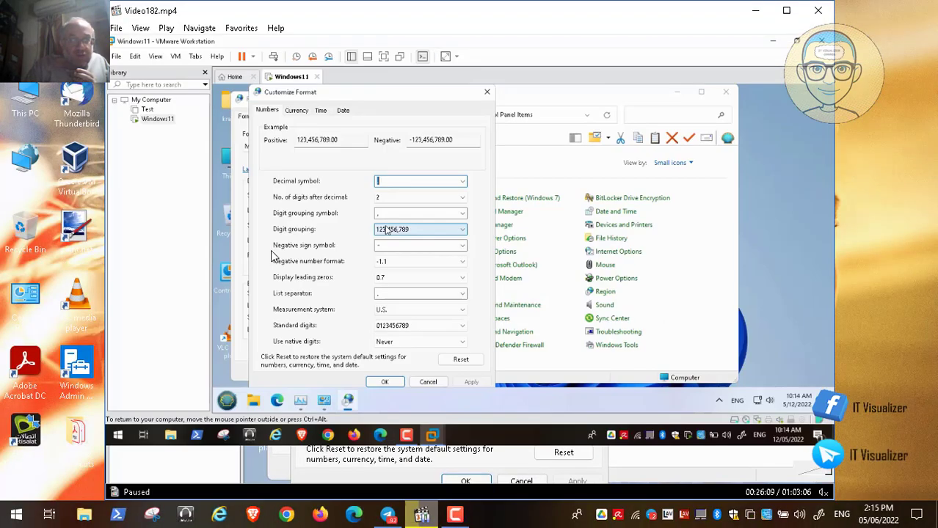
pyautogui.click(459, 517)
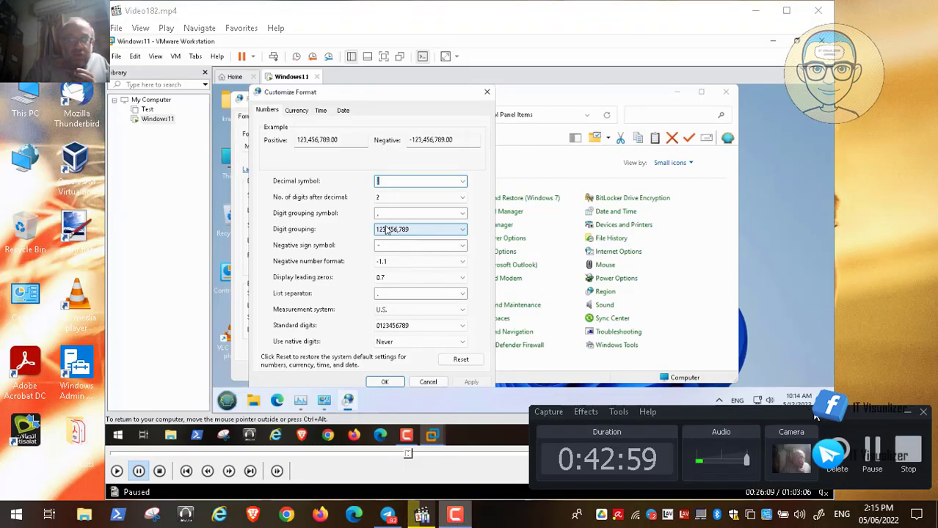
pyautogui.click(907, 417)
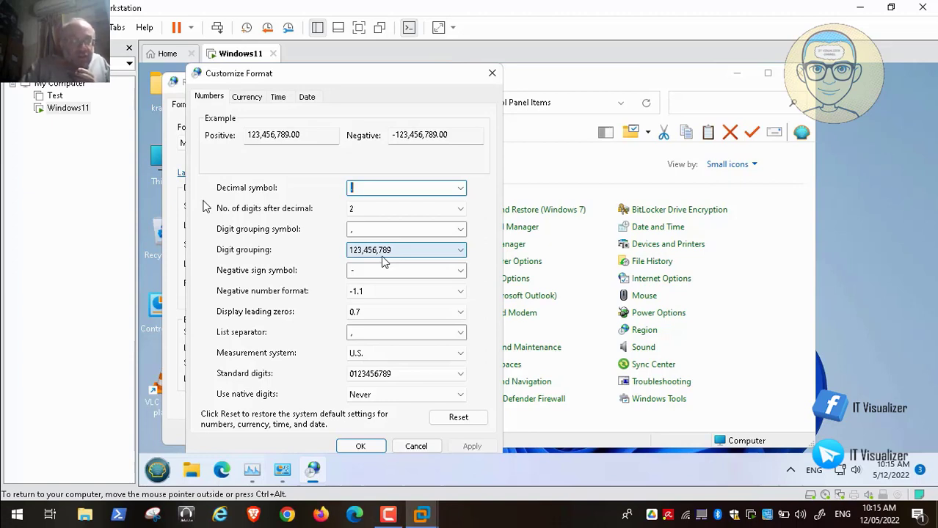
# Set the Measurement system to Metric and view the Currency settings.
pyautogui.click(442, 354)
pyautogui.click(418, 367)
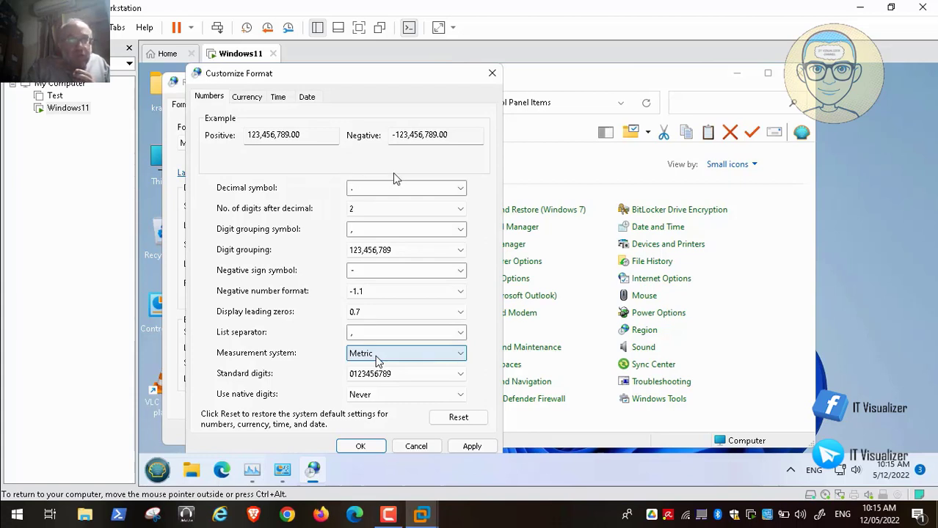
pyautogui.click(248, 99)
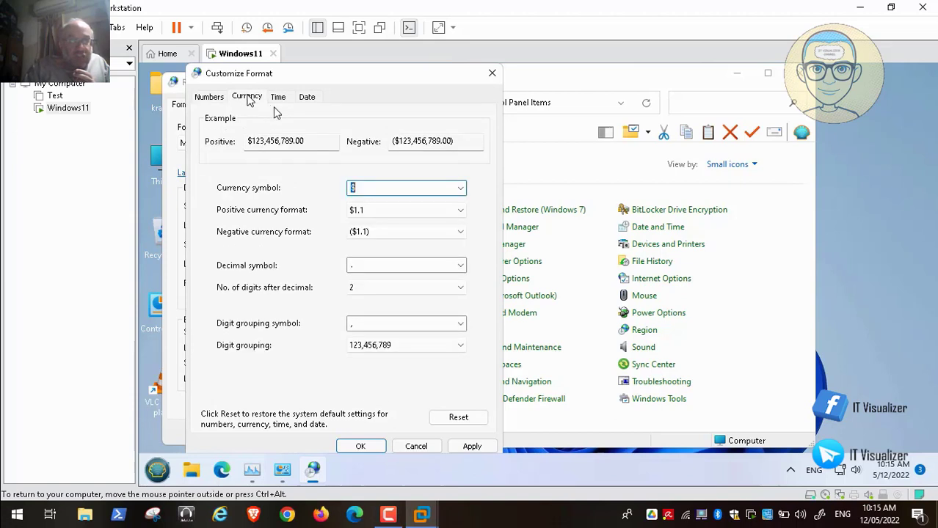
# Replace the $ currency symbol with LE and go to the Time formats.
pyautogui.press('BackSpace')
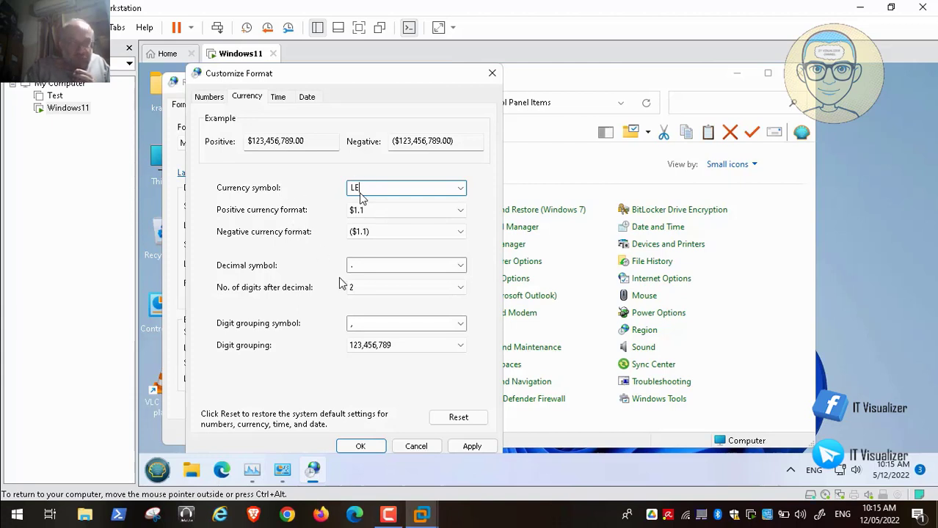
pyautogui.click(278, 98)
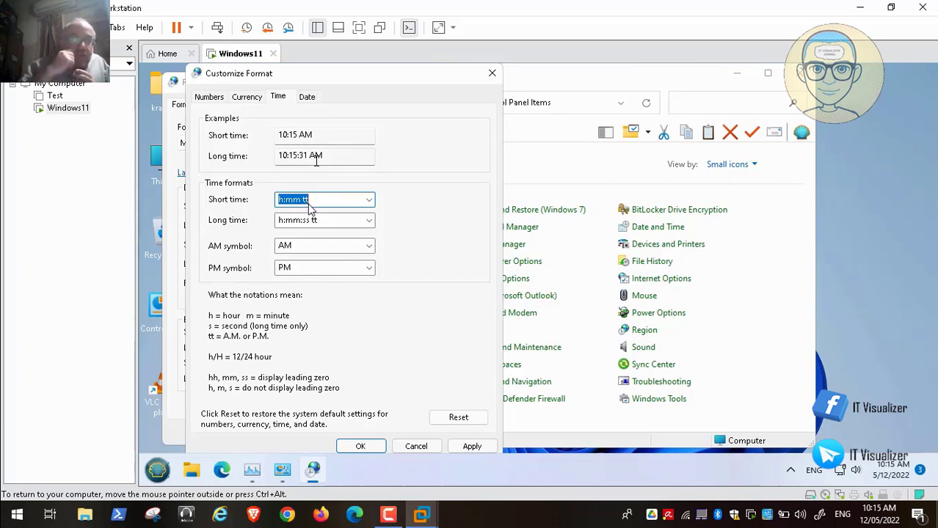
# Change the short time format from h:mm tt to HH:mm:ss and resume the tutorial video.
pyautogui.press('BackSpace')
pyautogui.write('HH')
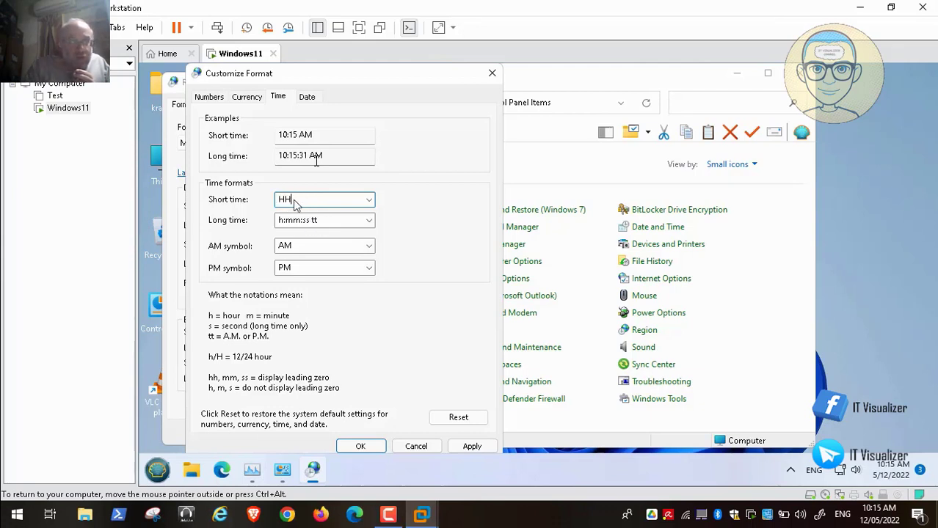
pyautogui.write(':mm')
pyautogui.moveTo(34, 499)
pyautogui.write(':ss')
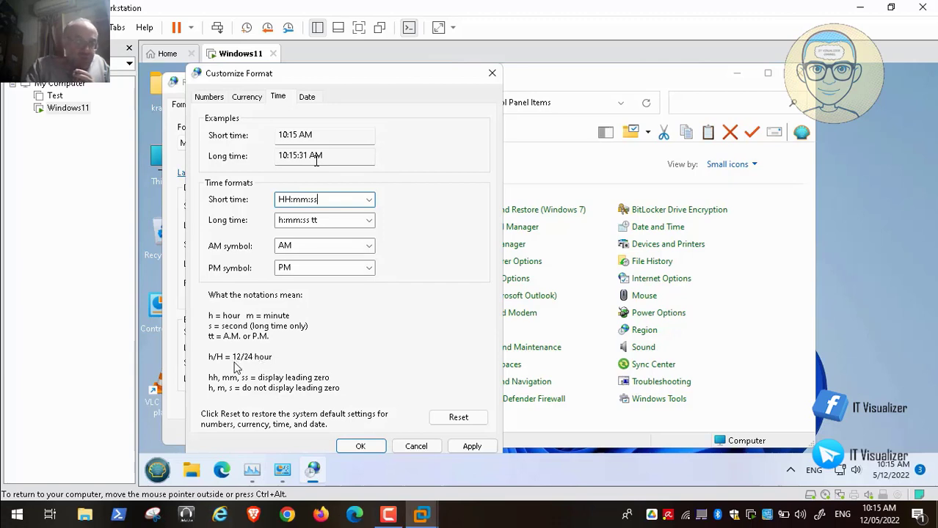
pyautogui.moveTo(68, 520)
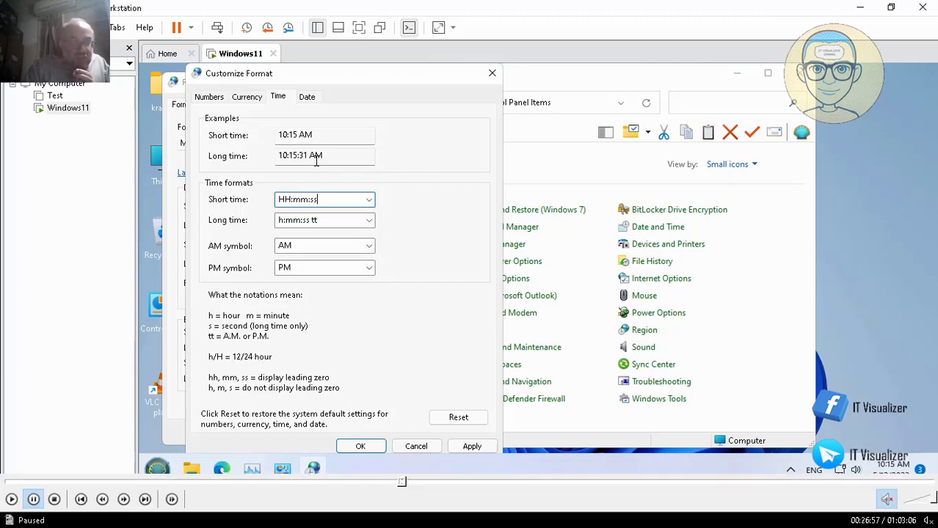
pyautogui.click(12, 500)
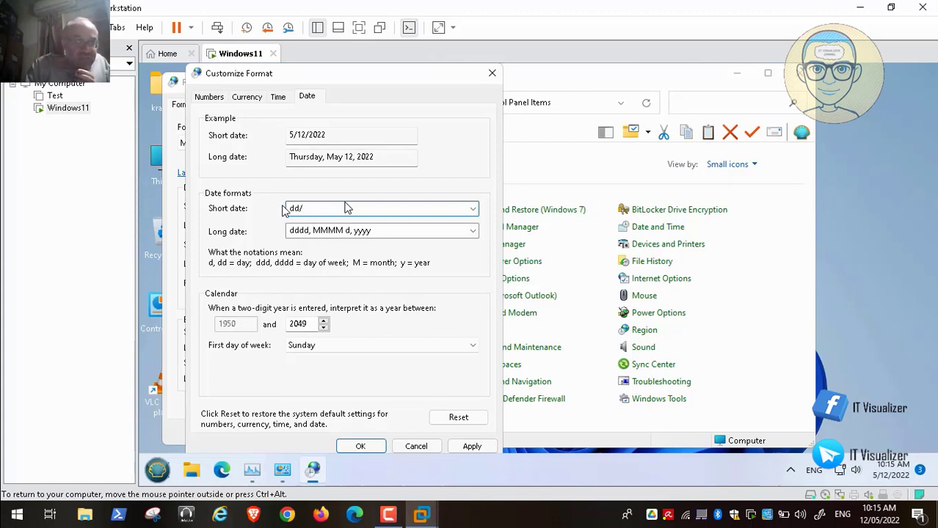
# Finish the short date format as dd/MM/yyyy and apply it.
pyautogui.write('mm/yyyy')
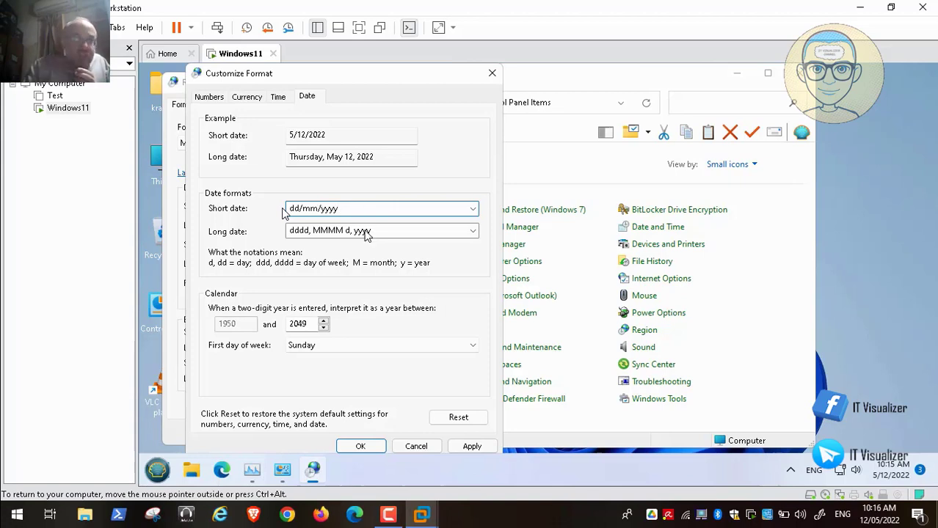
pyautogui.moveTo(91, 509)
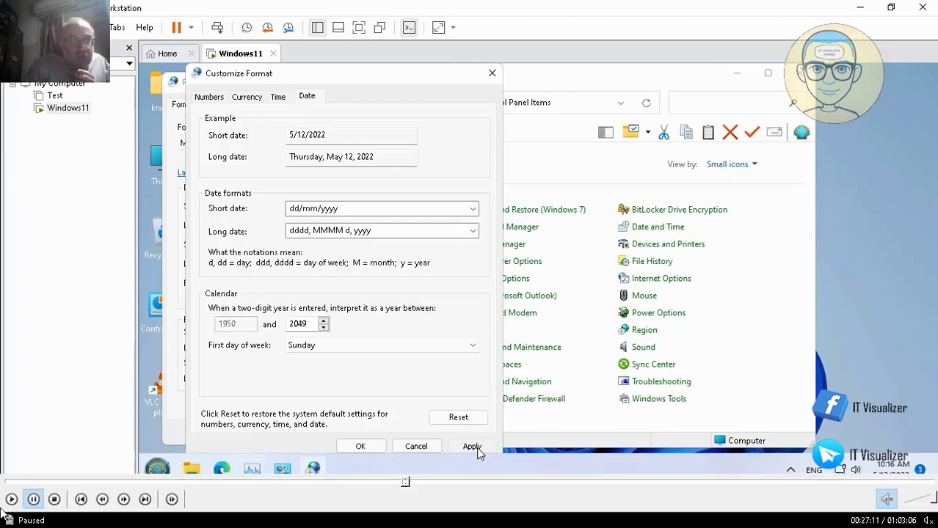
pyautogui.click(472, 446)
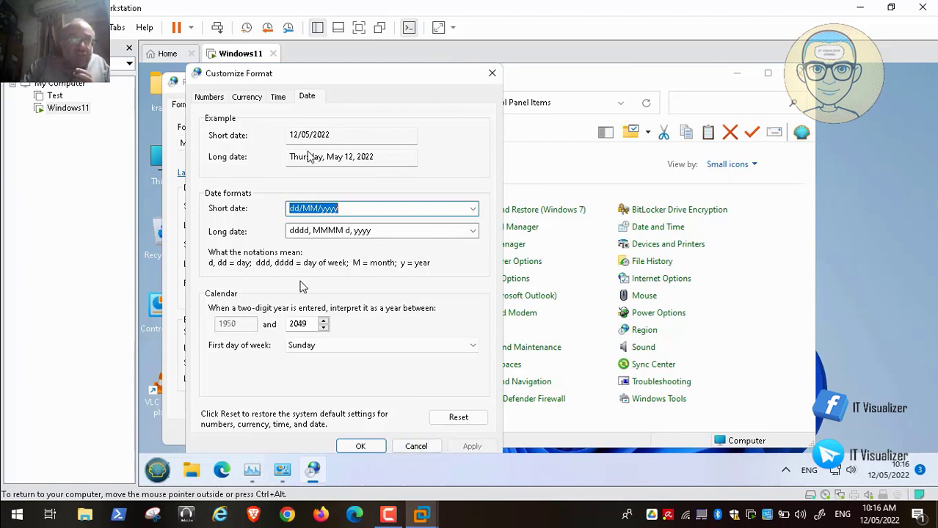
# Add a space after the LE currency symbol, review the time and date formats, and confirm with OK.
pyautogui.click(246, 98)
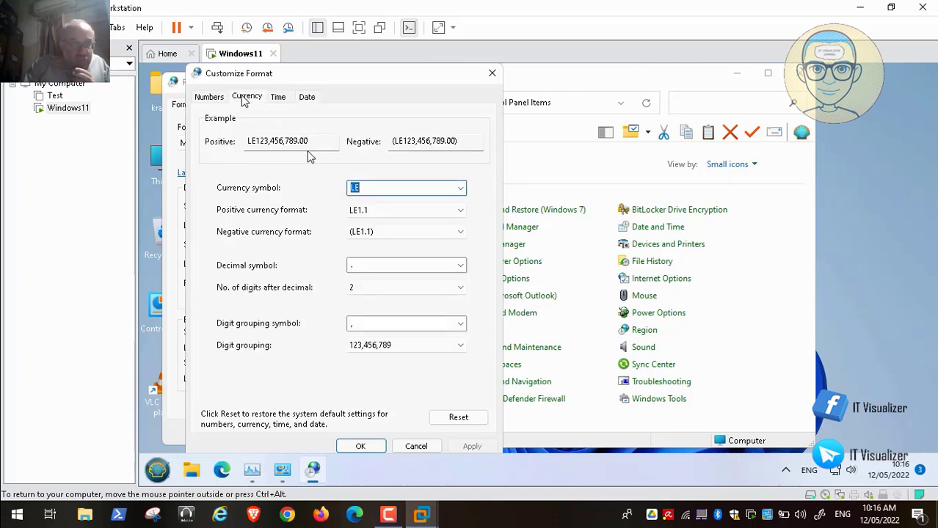
pyautogui.click(361, 187)
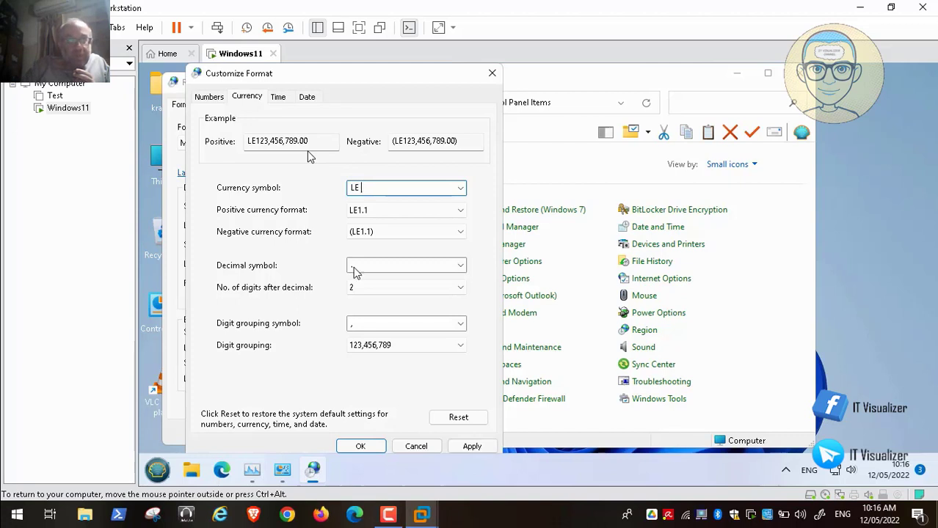
pyautogui.click(470, 447)
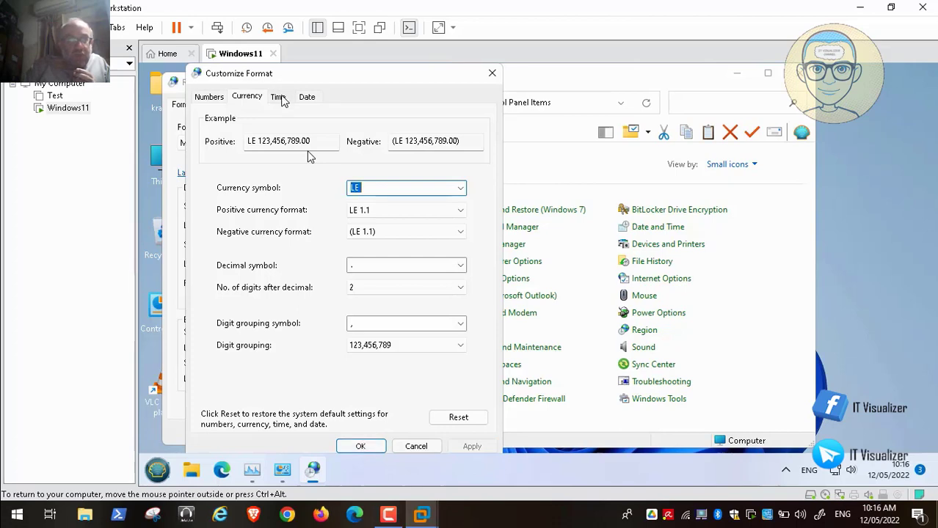
pyautogui.click(279, 98)
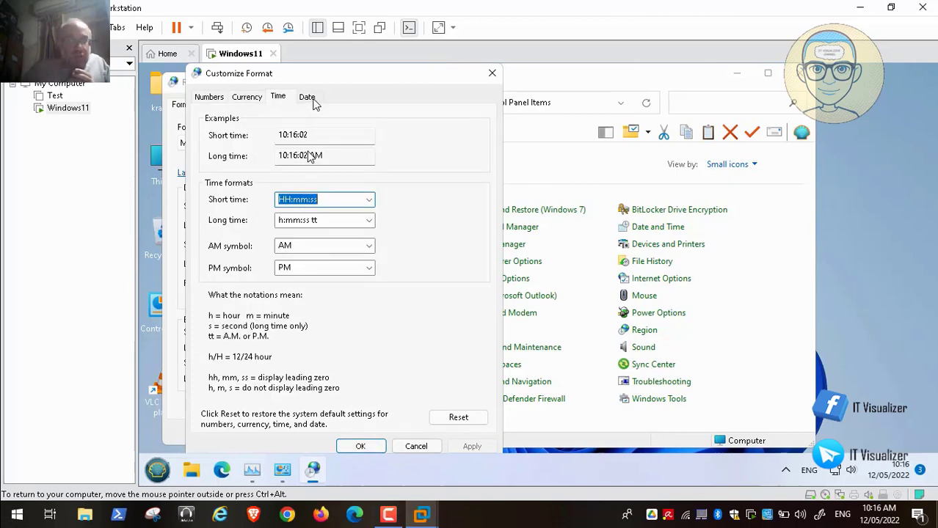
pyautogui.click(310, 100)
pyautogui.click(210, 98)
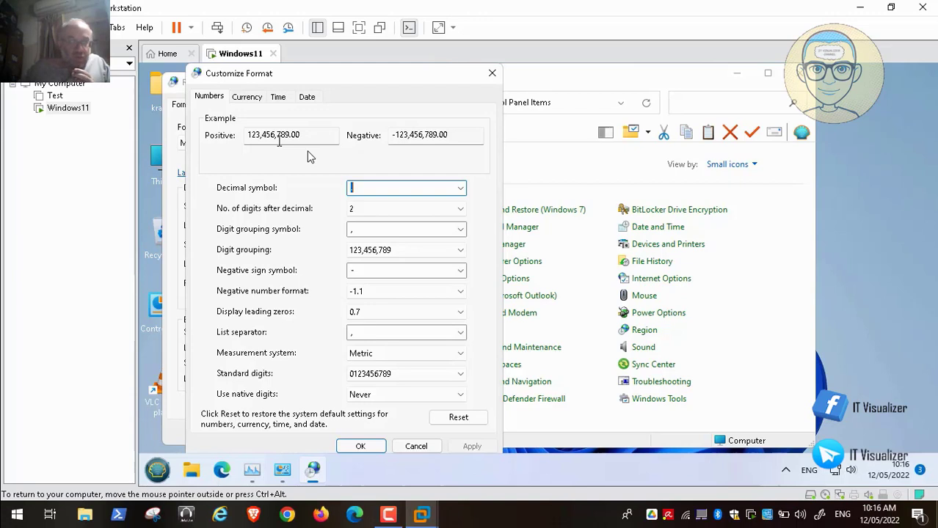
pyautogui.click(361, 445)
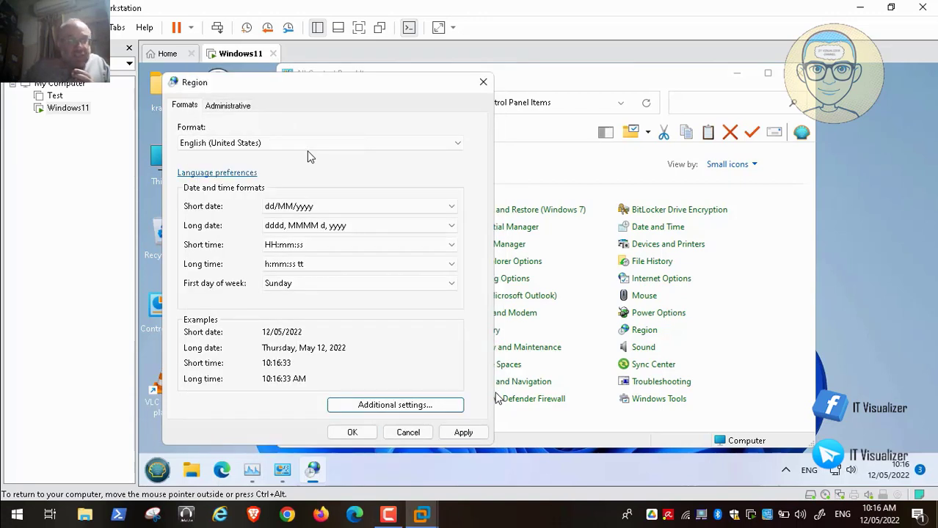
# Apply the dd/MM/yyyy and 24-hour time formats, close Region, and skip ahead to the Settings language search.
pyautogui.click(463, 433)
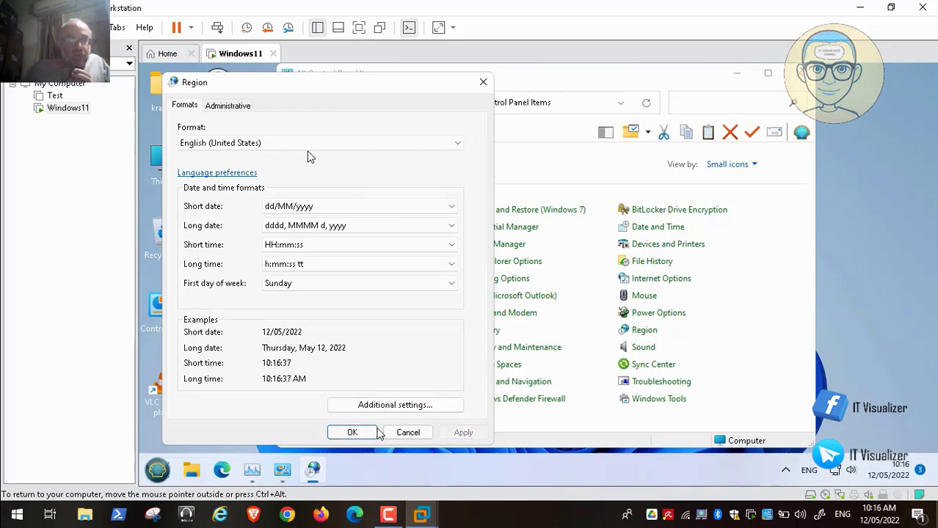
pyautogui.click(354, 433)
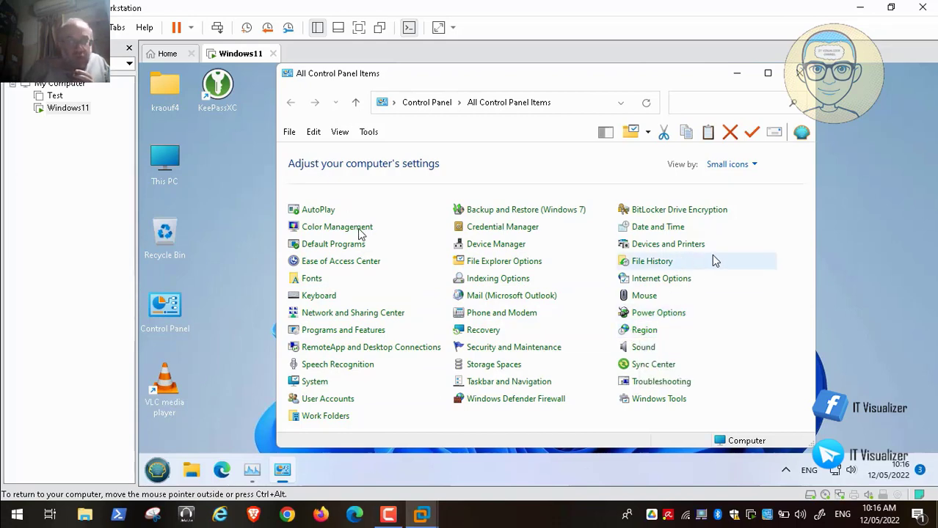
pyautogui.moveTo(433, 518)
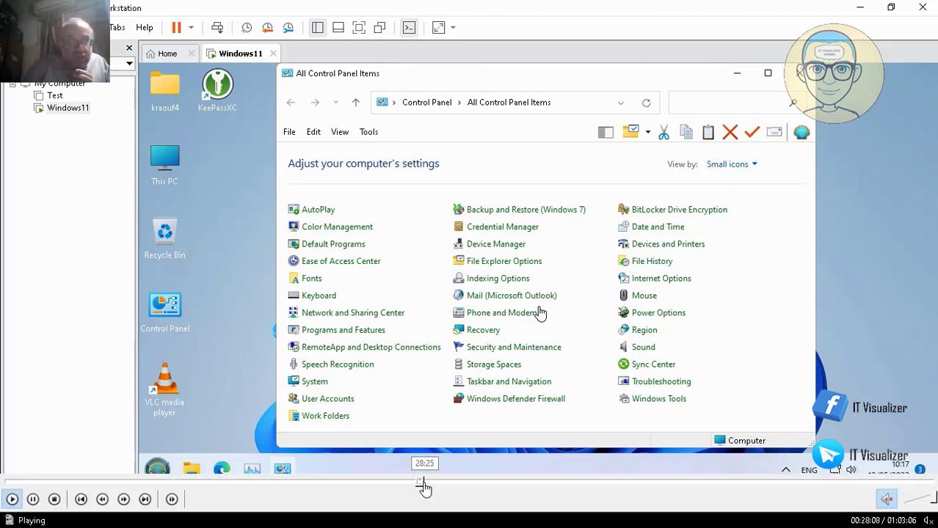
pyautogui.click(425, 483)
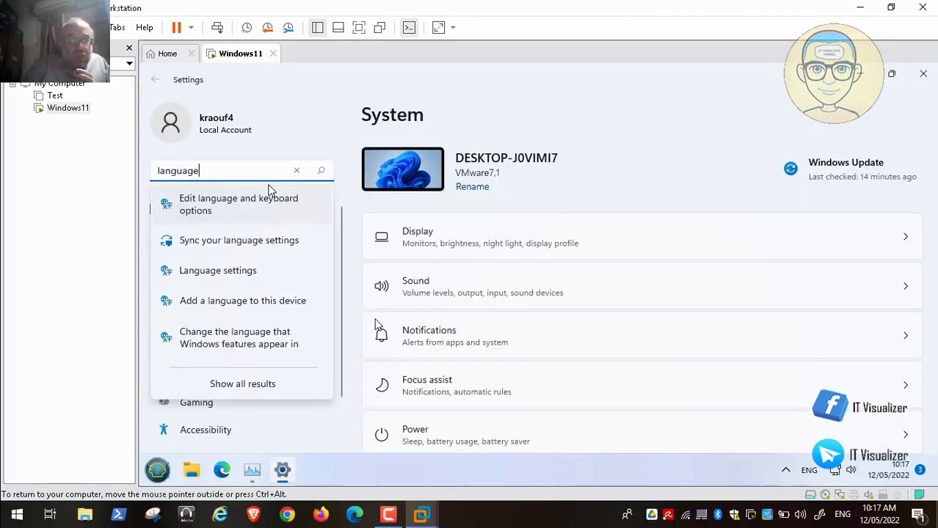
# Seek the recording past the language install and Arabic pack web search to the guest desktop.
pyautogui.moveTo(471, 525)
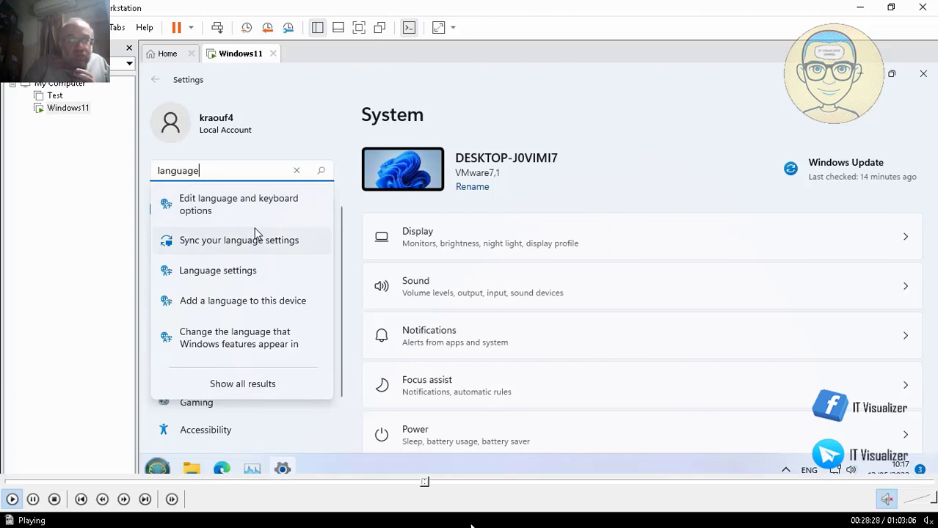
pyautogui.click(423, 484)
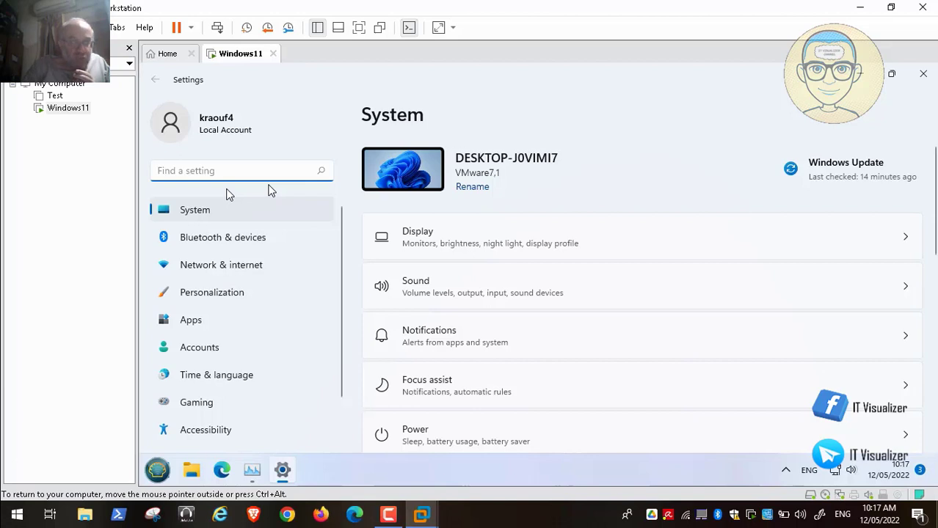
pyautogui.moveTo(260, 525)
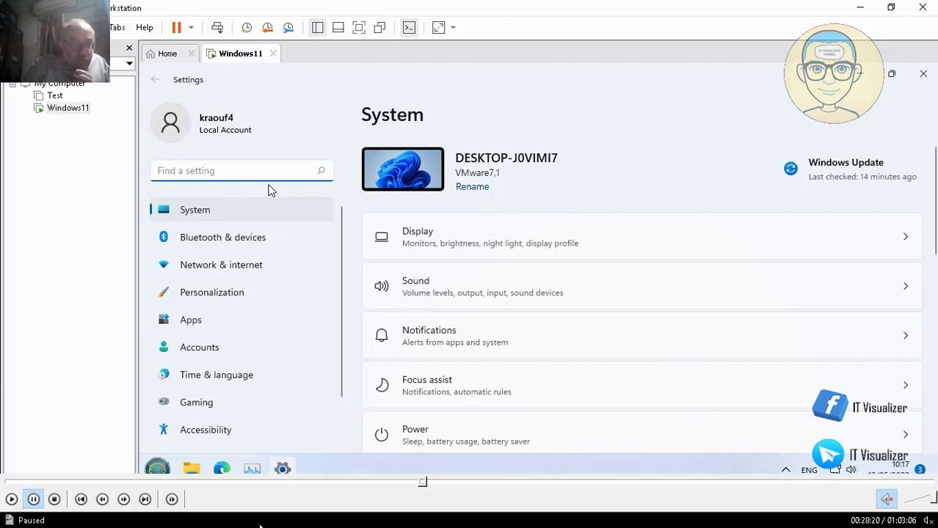
pyautogui.click(444, 483)
pyautogui.click(466, 483)
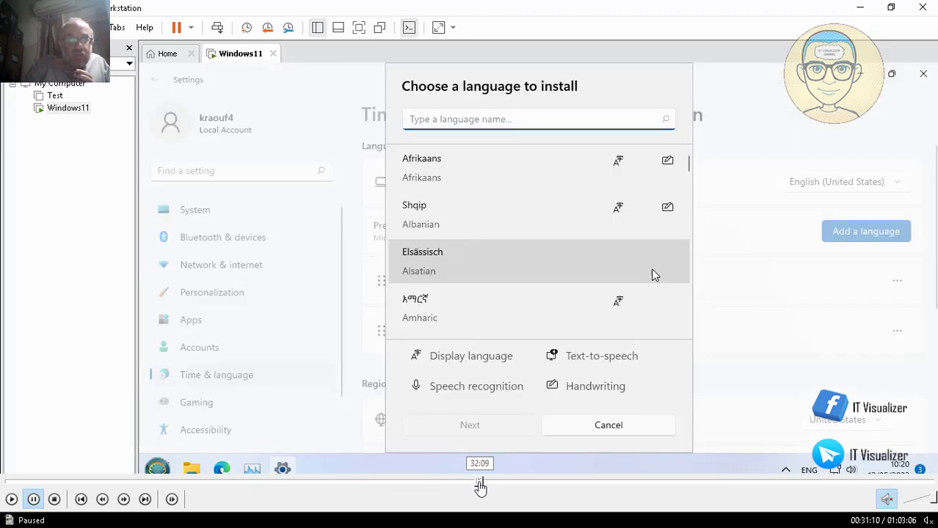
pyautogui.click(480, 483)
pyautogui.click(489, 482)
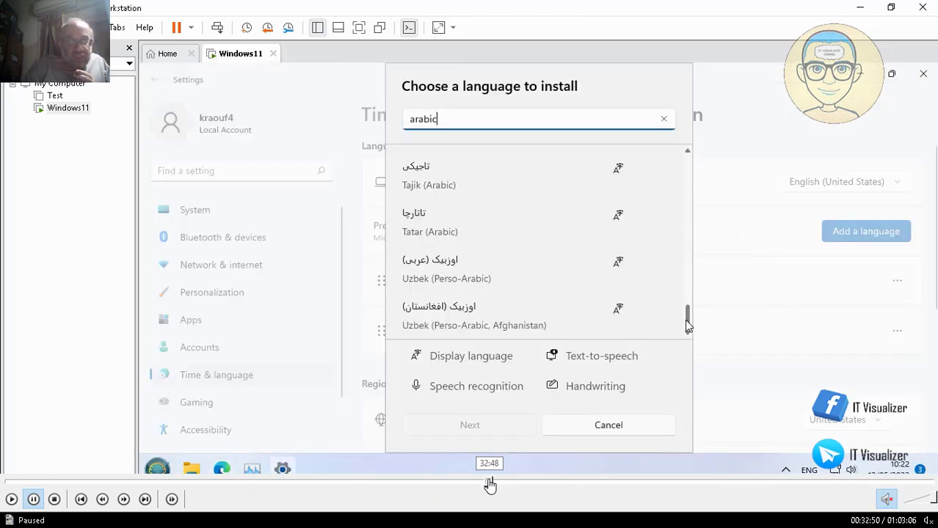
pyautogui.click(502, 483)
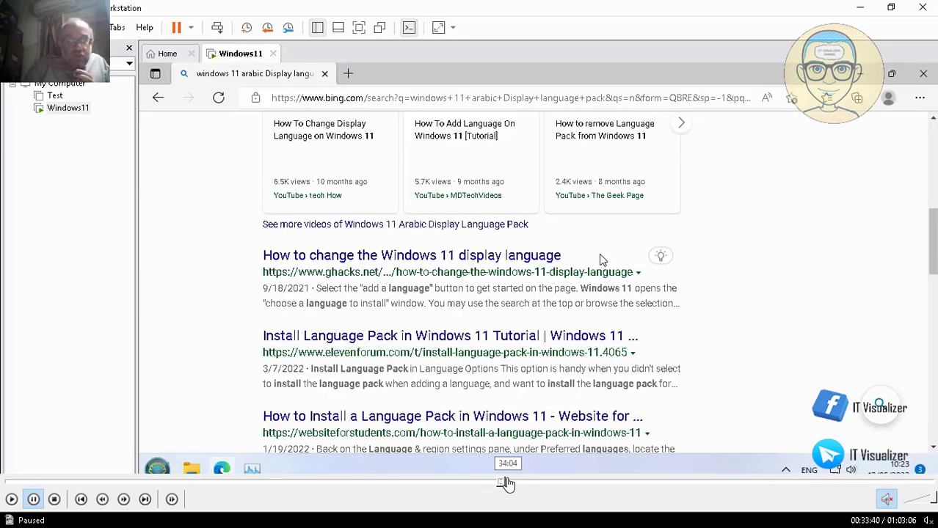
pyautogui.click(508, 483)
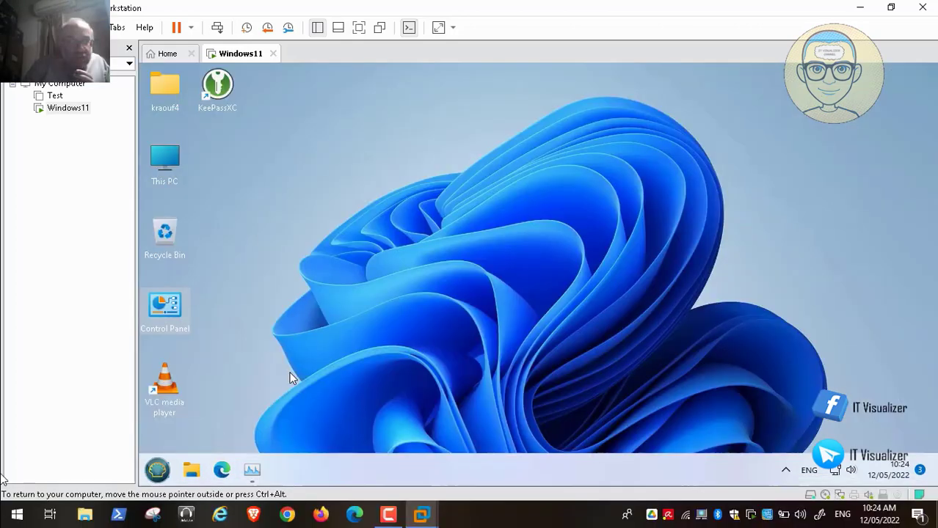
# Download the Arabic (Egypt) language pack from its language options and return to Time & language.
pyautogui.click(11, 501)
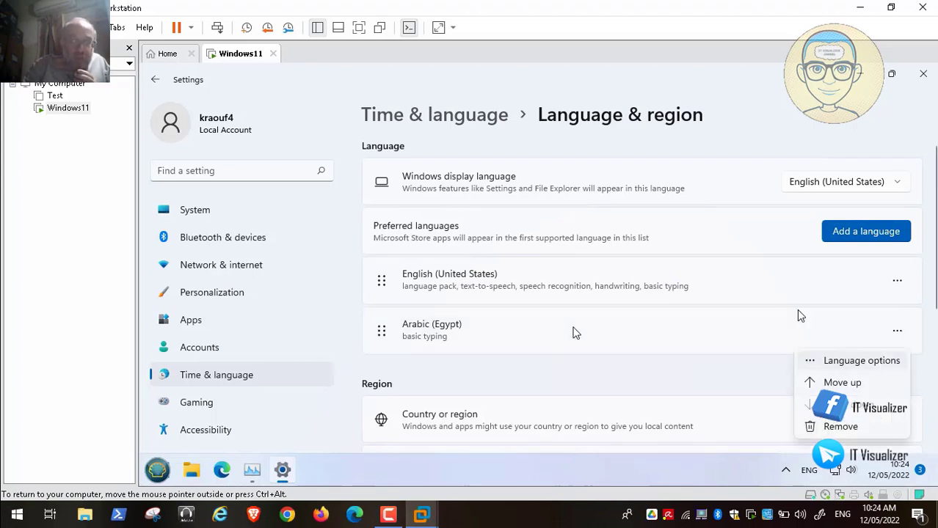
pyautogui.click(836, 360)
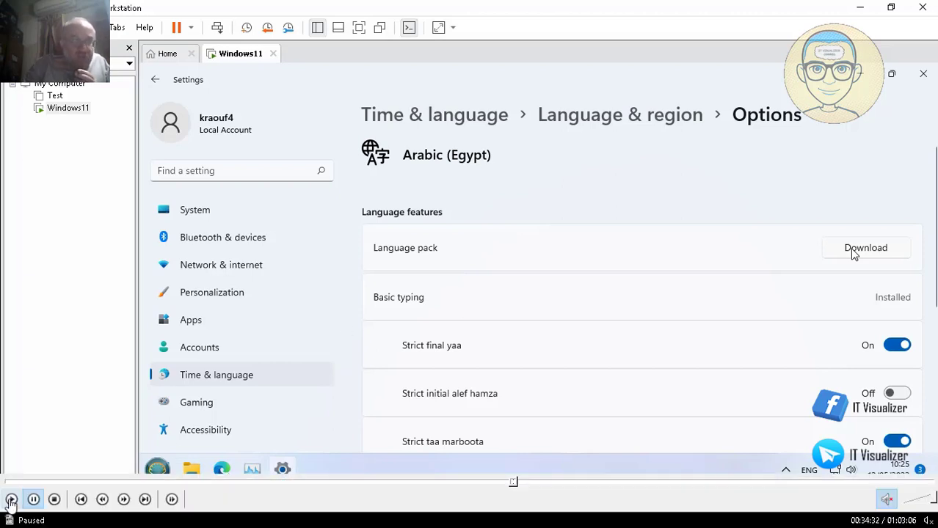
pyautogui.click(11, 499)
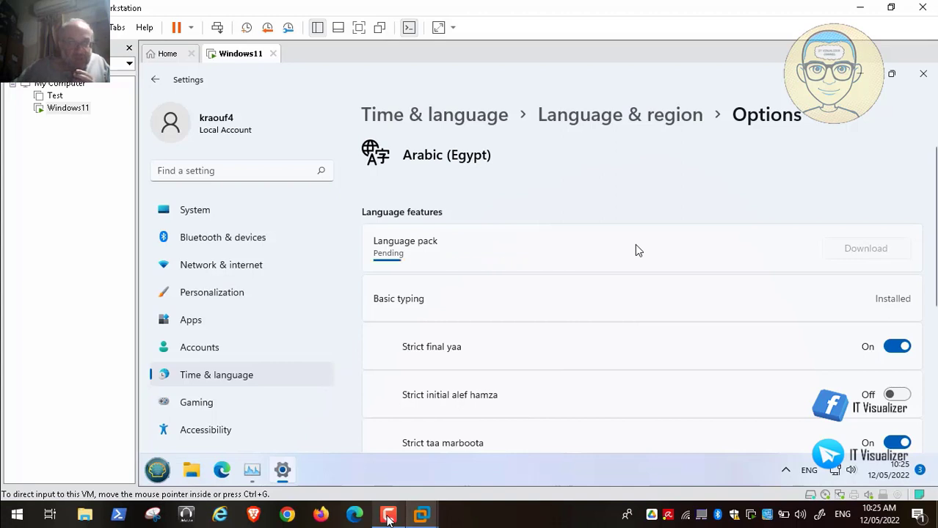
pyautogui.click(388, 515)
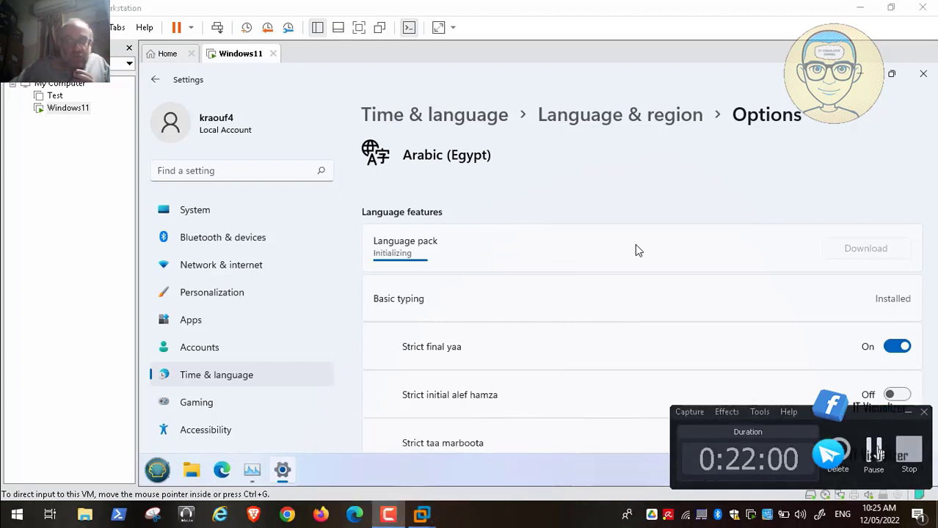
pyautogui.click(635, 245)
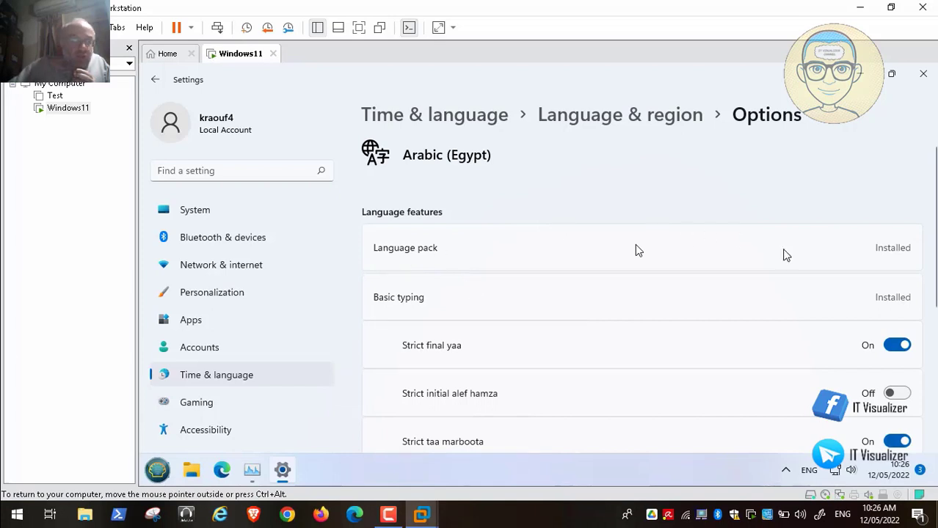
pyautogui.click(244, 376)
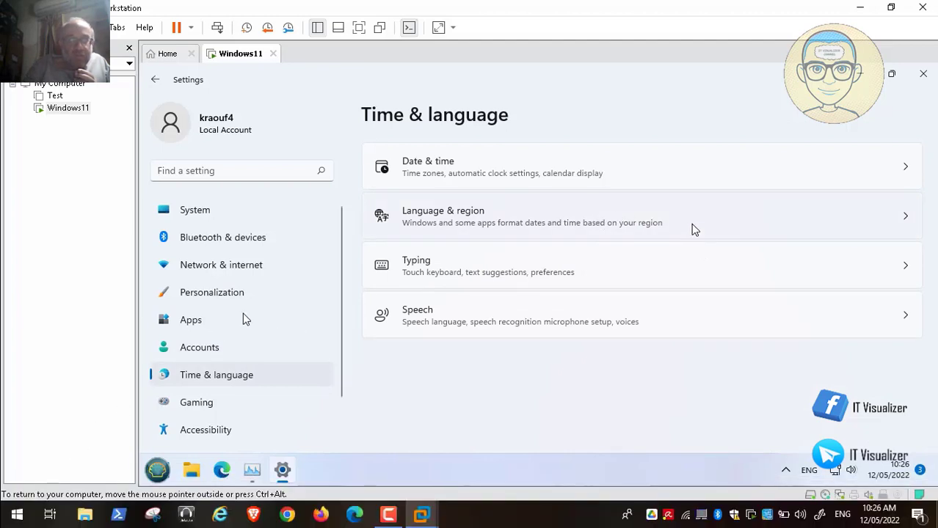
# In Language & region, confirm Arabic is offered as a display language while keeping English (United States).
pyautogui.click(632, 217)
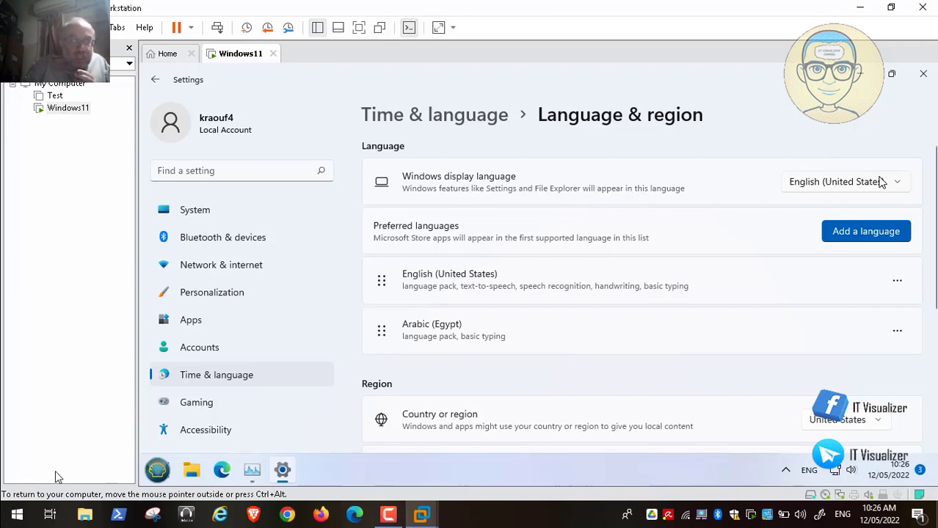
pyautogui.click(15, 502)
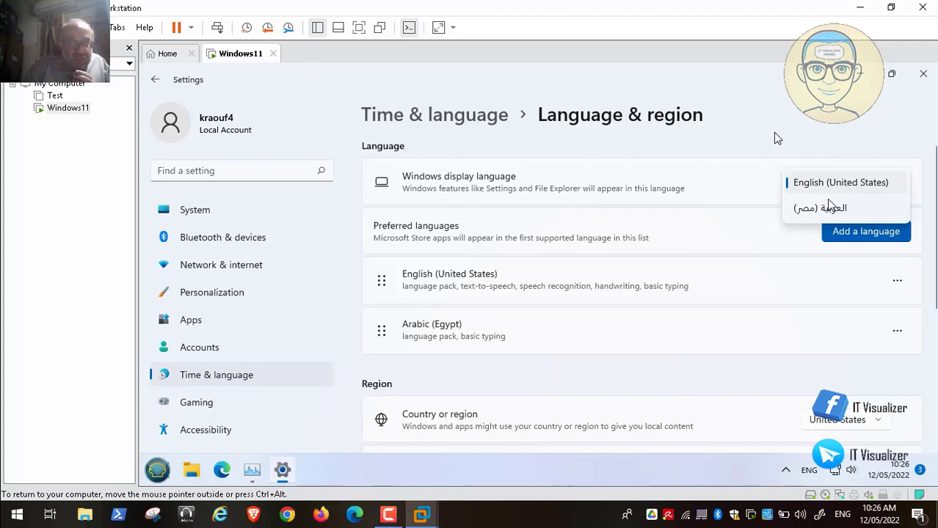
pyautogui.moveTo(167, 483)
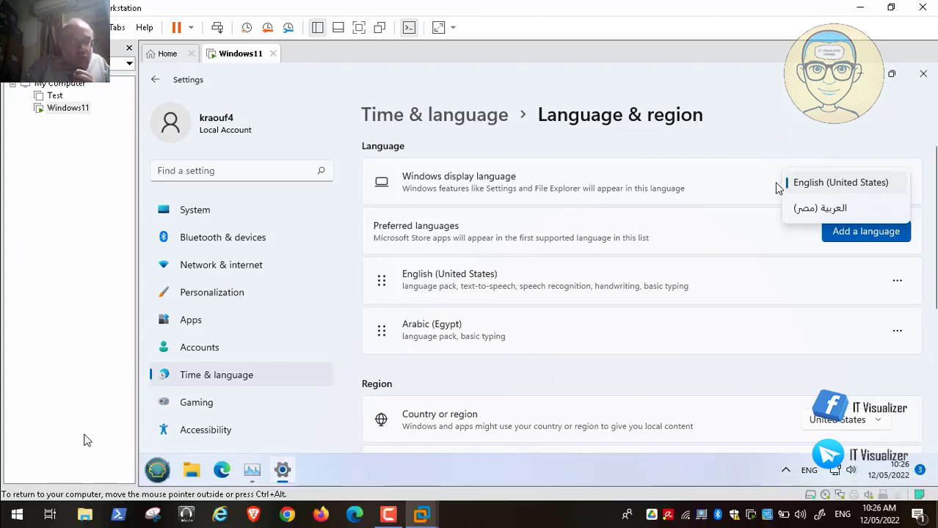
pyautogui.click(720, 327)
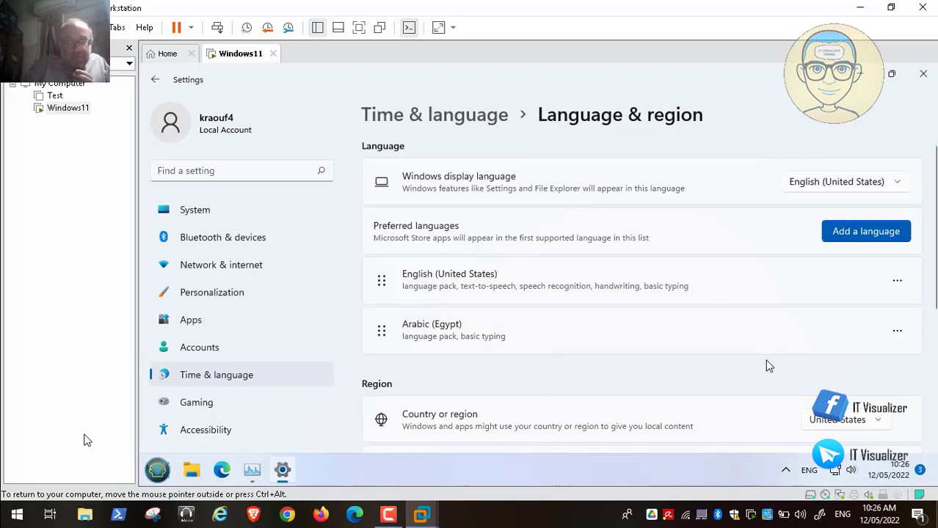
# Go to the System settings page and take the video player out of full screen.
pyautogui.click(187, 213)
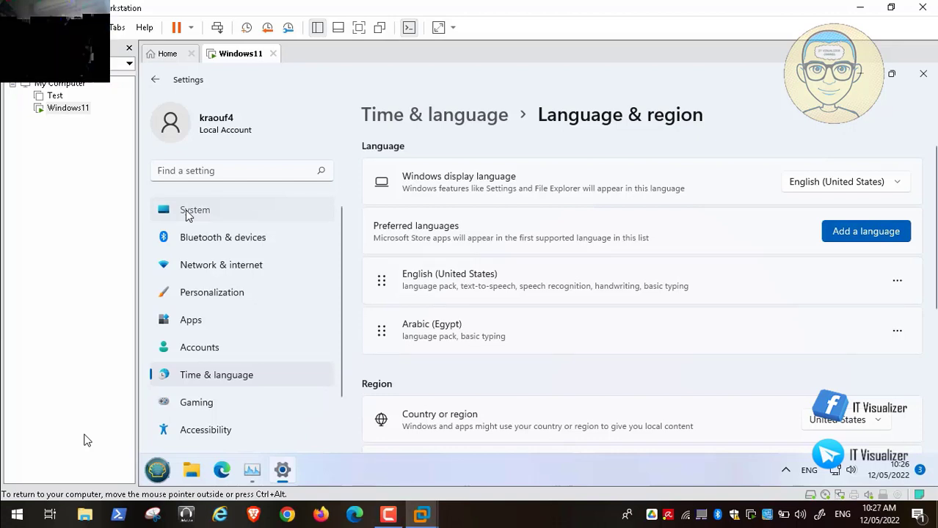
pyautogui.moveTo(4, 515)
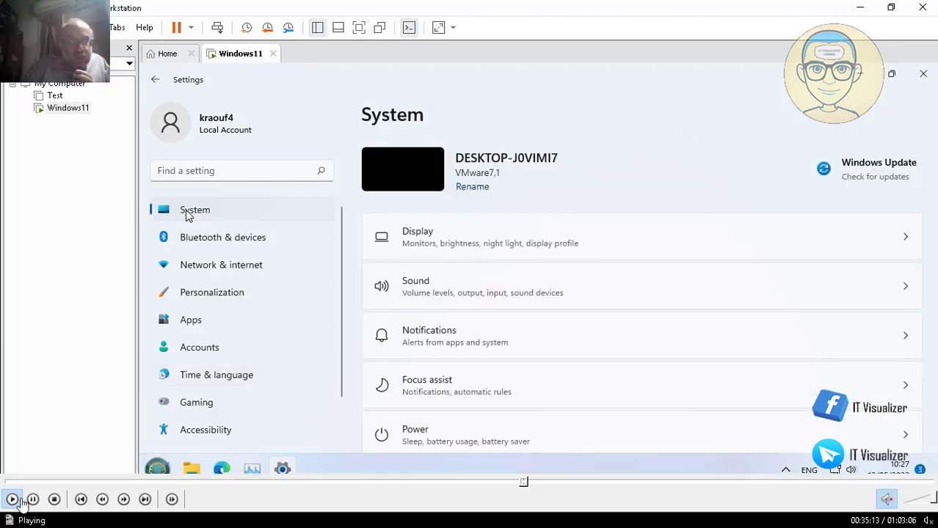
pyautogui.doubleClick(388, 332)
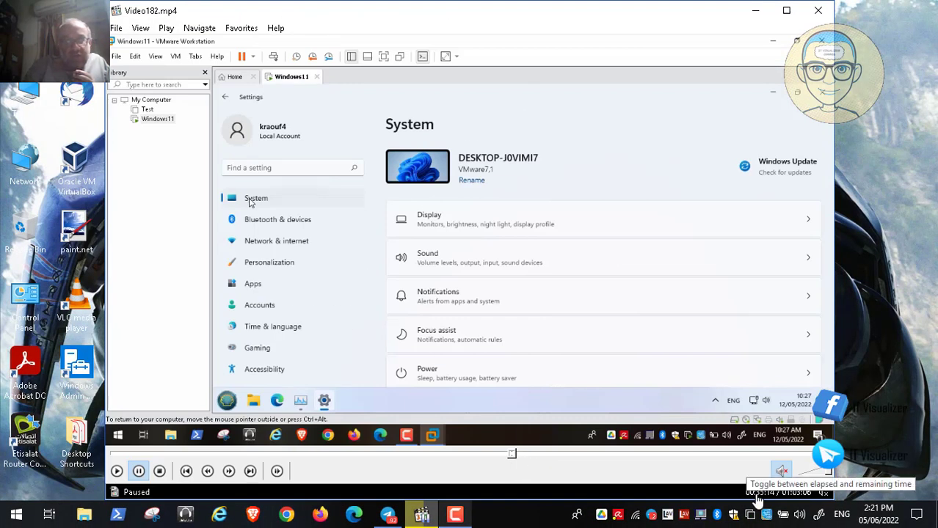
# Close the VLC player window and bring back the screen recorder to stop recording.
pyautogui.click(453, 516)
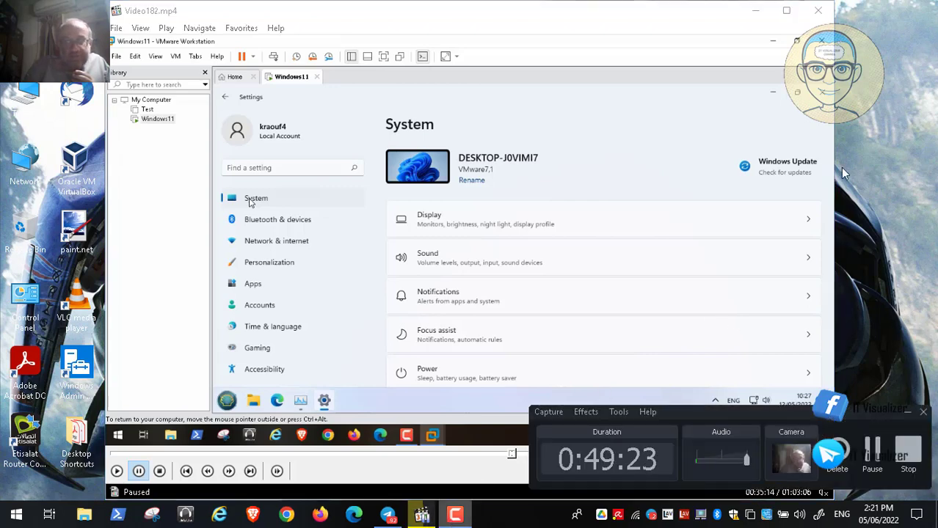
pyautogui.click(908, 412)
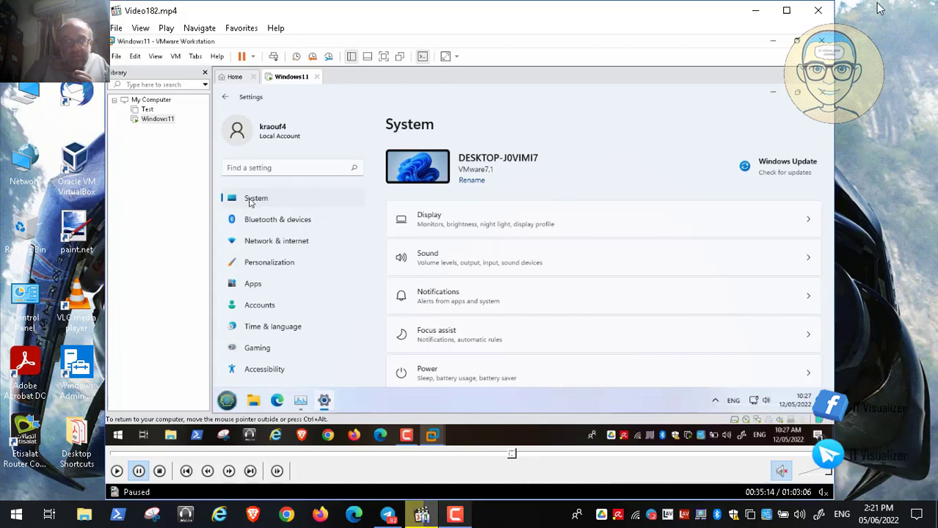
pyautogui.click(822, 11)
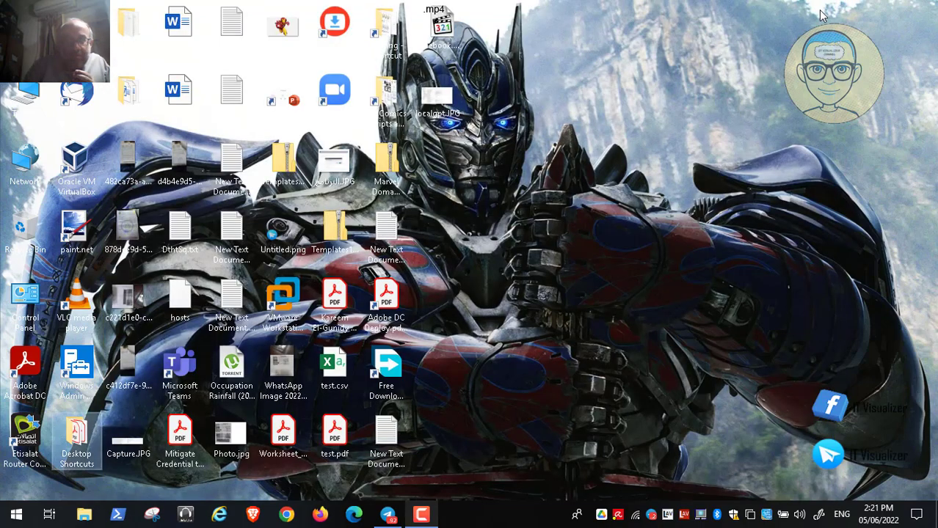
pyautogui.click(421, 516)
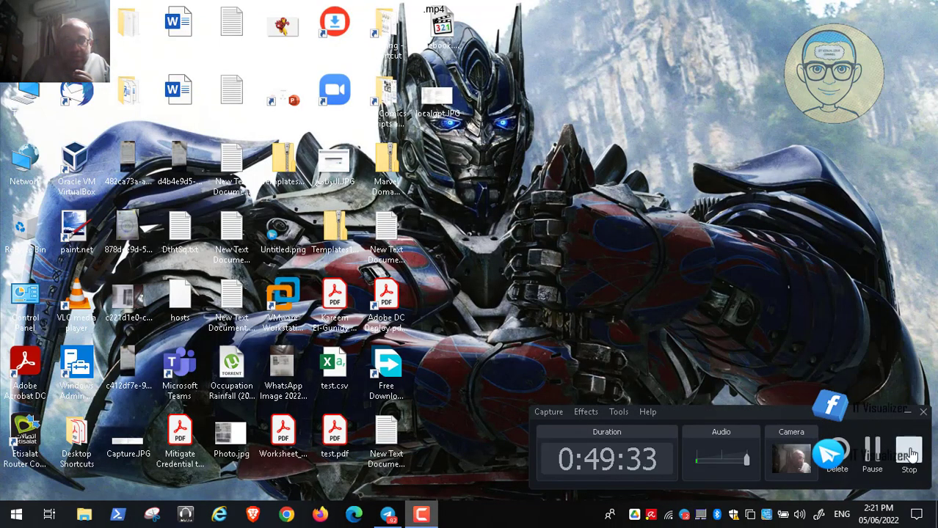